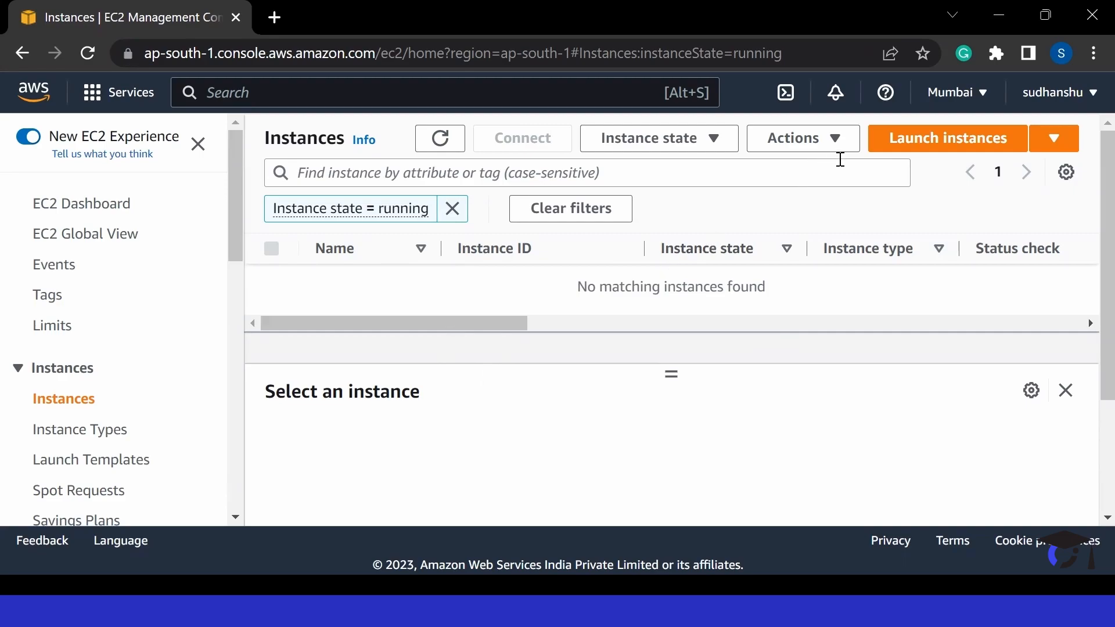
Start launching a new EC2 instance and name it os1
left_click(909, 149)
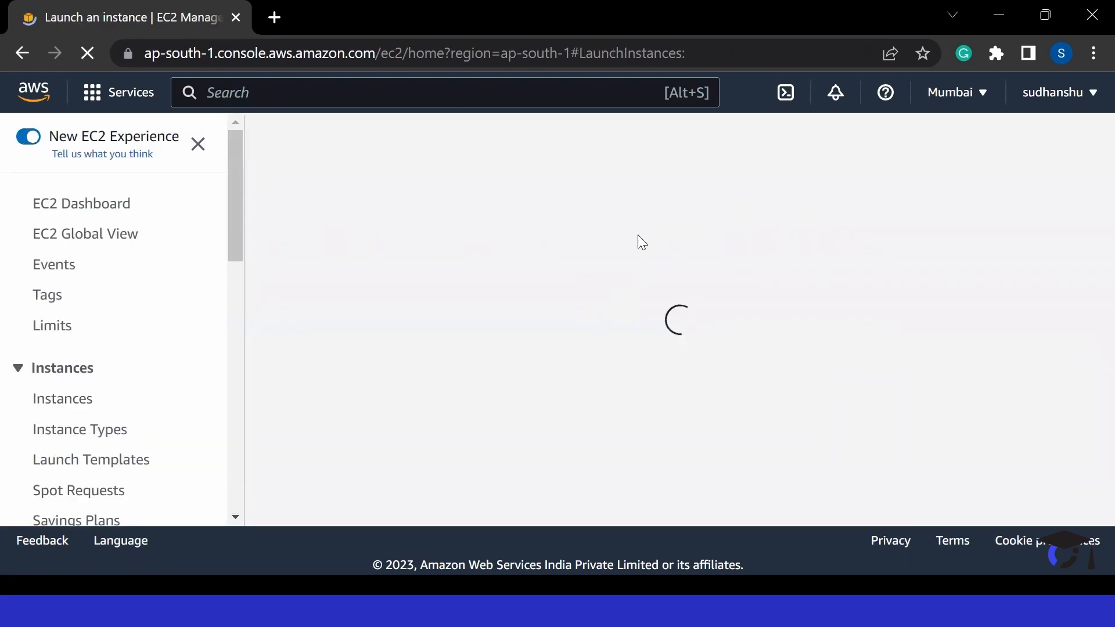
scroll(443, 441, "down", 1)
scroll(444, 441, "down", 2)
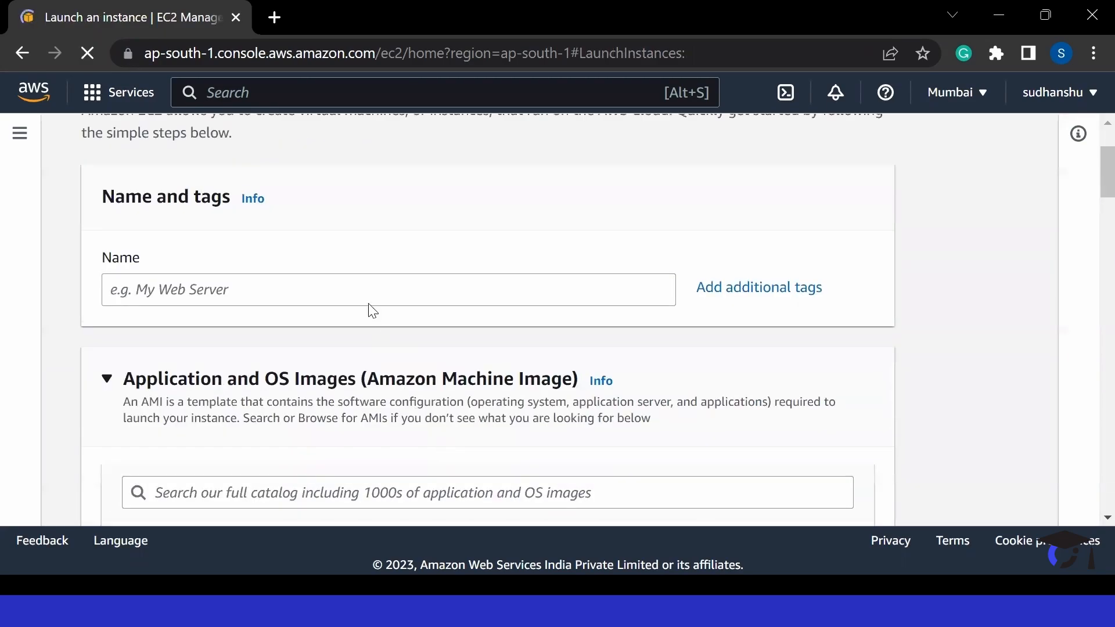
left_click(356, 284)
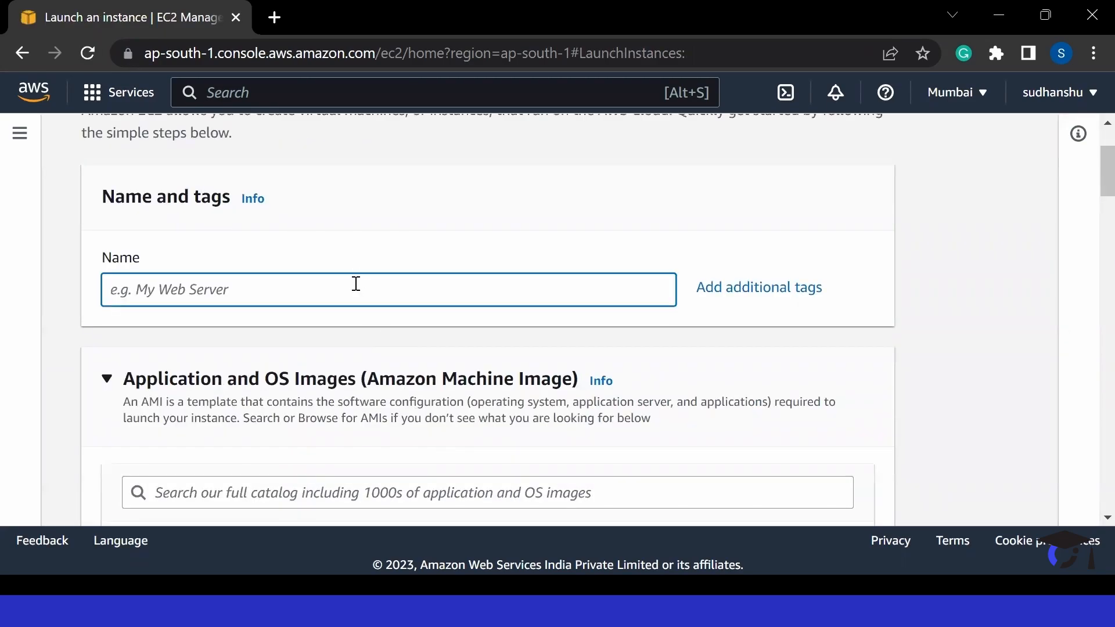
type("os1")
Keep the Amazon Linux image and t2.micro type, and choose to proceed without a key pair
scroll(356, 284, "down", 7)
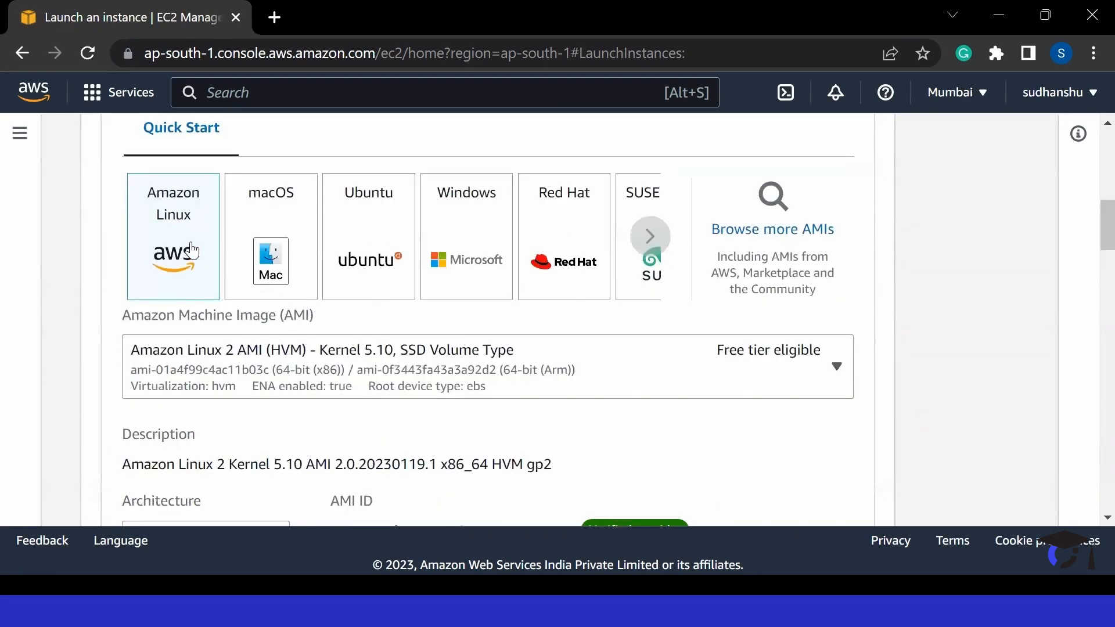
scroll(193, 312, "down", 8)
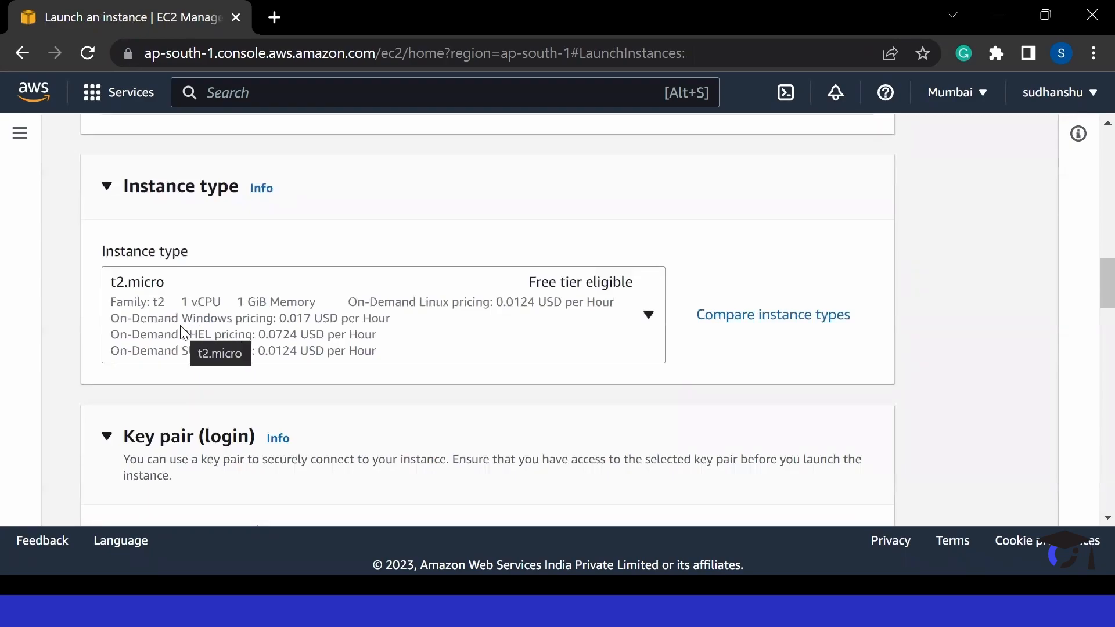
scroll(182, 348, "down", 5)
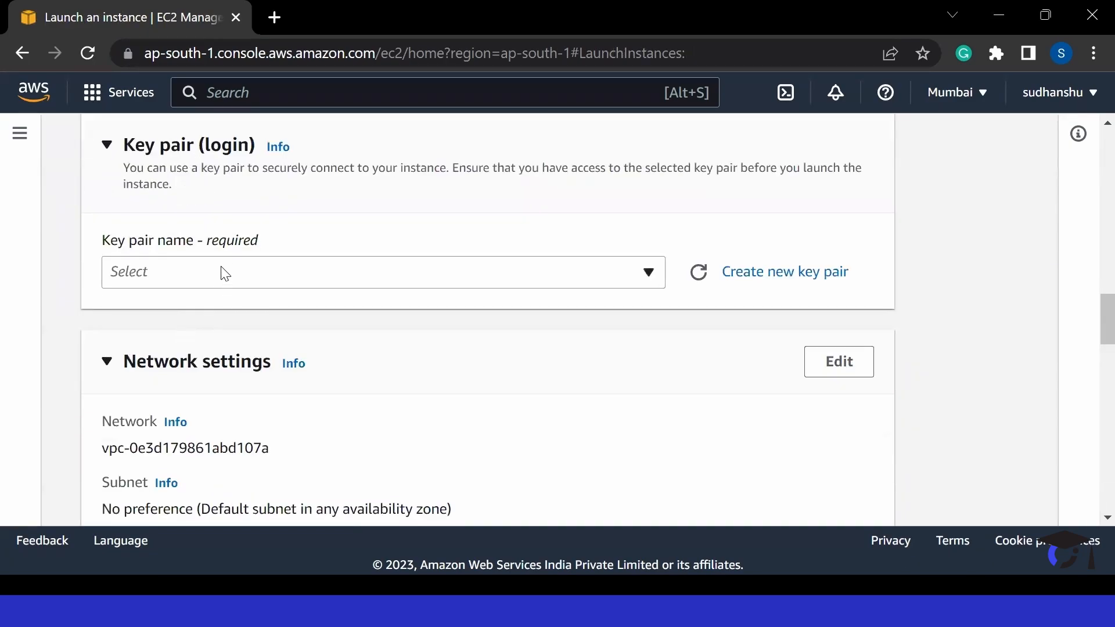
left_click(224, 273)
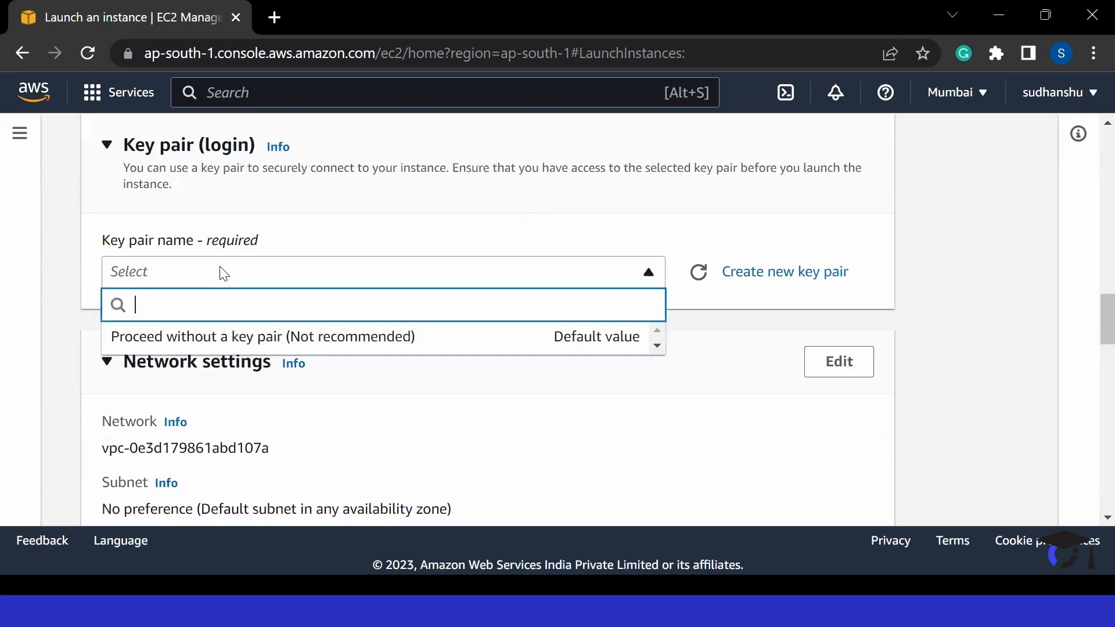
left_click(307, 348)
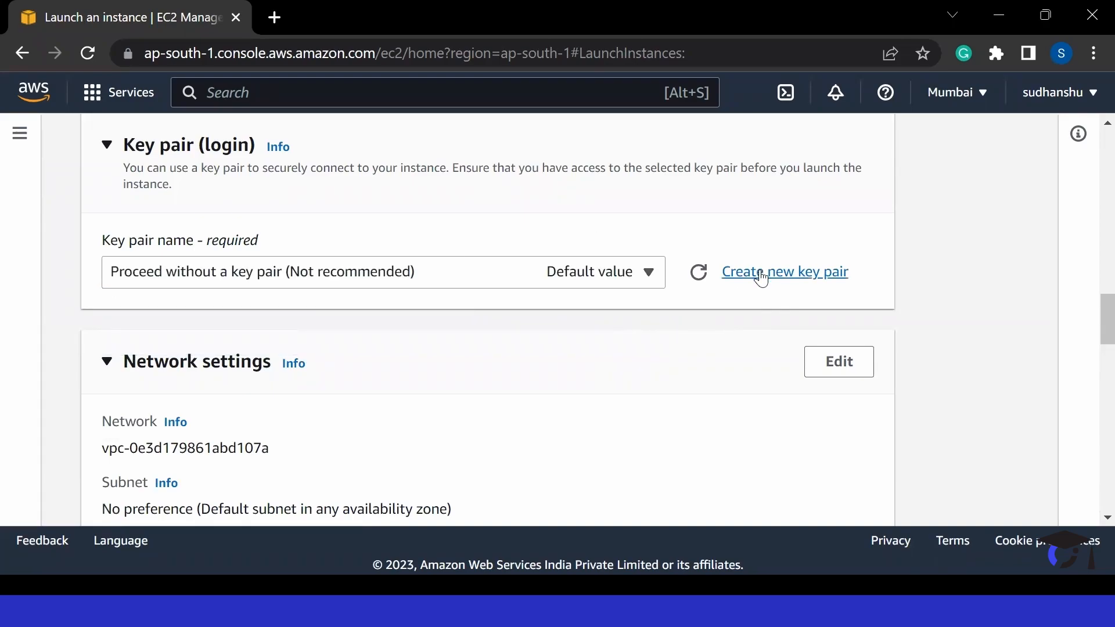
Launch the single instance with the default network, security group and 8 GiB gp2 storage settings
scroll(472, 293, "down", 8)
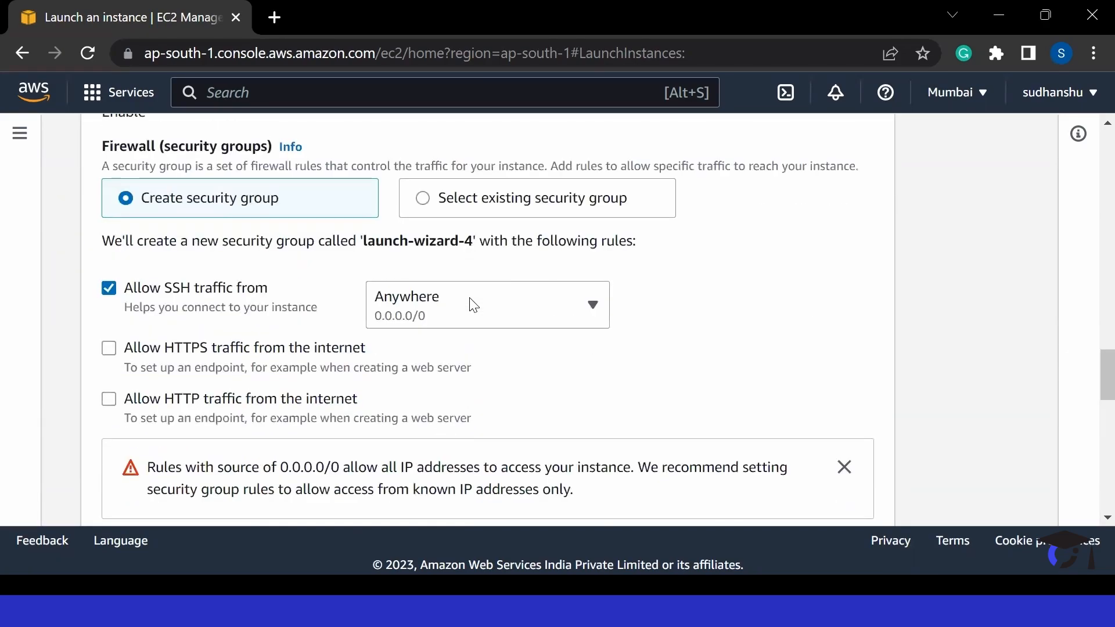
scroll(357, 321, "down", 6)
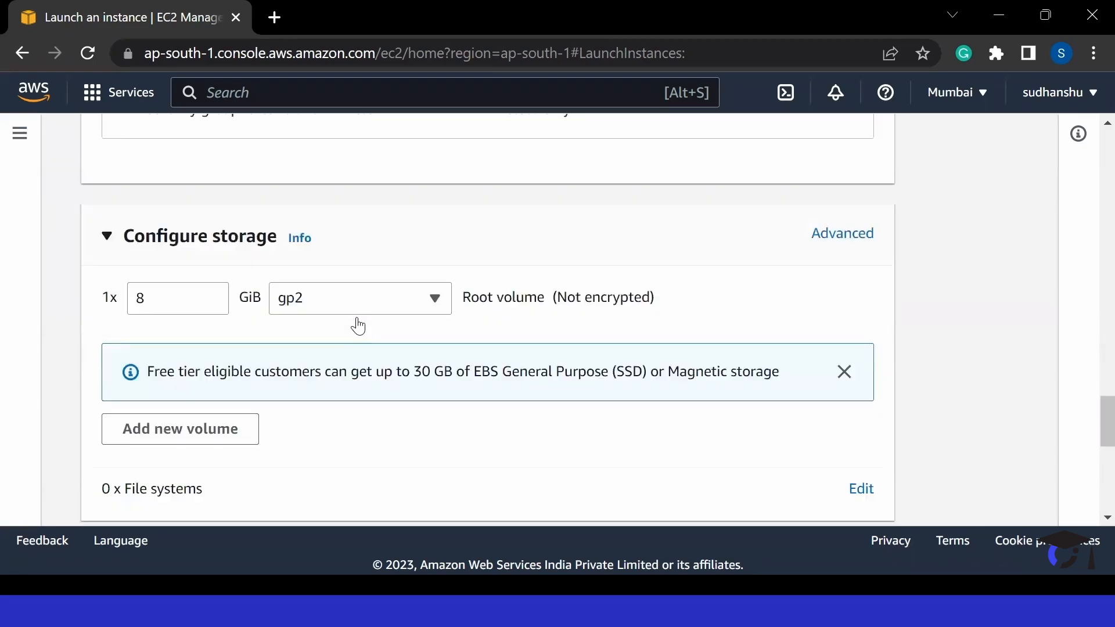
scroll(357, 321, "down", 10)
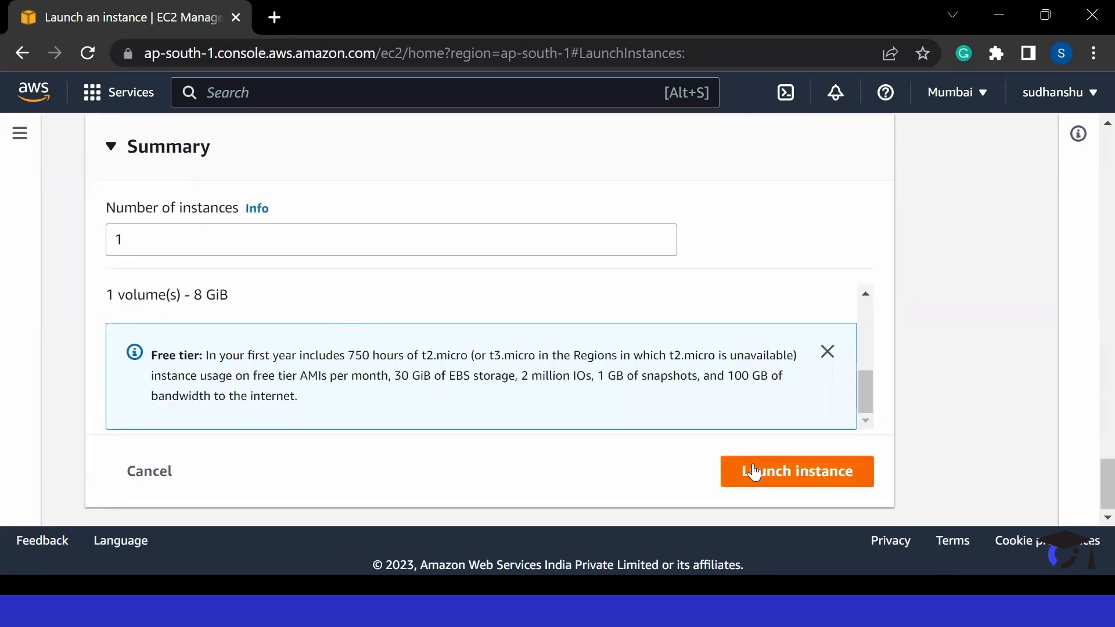
left_click(755, 472)
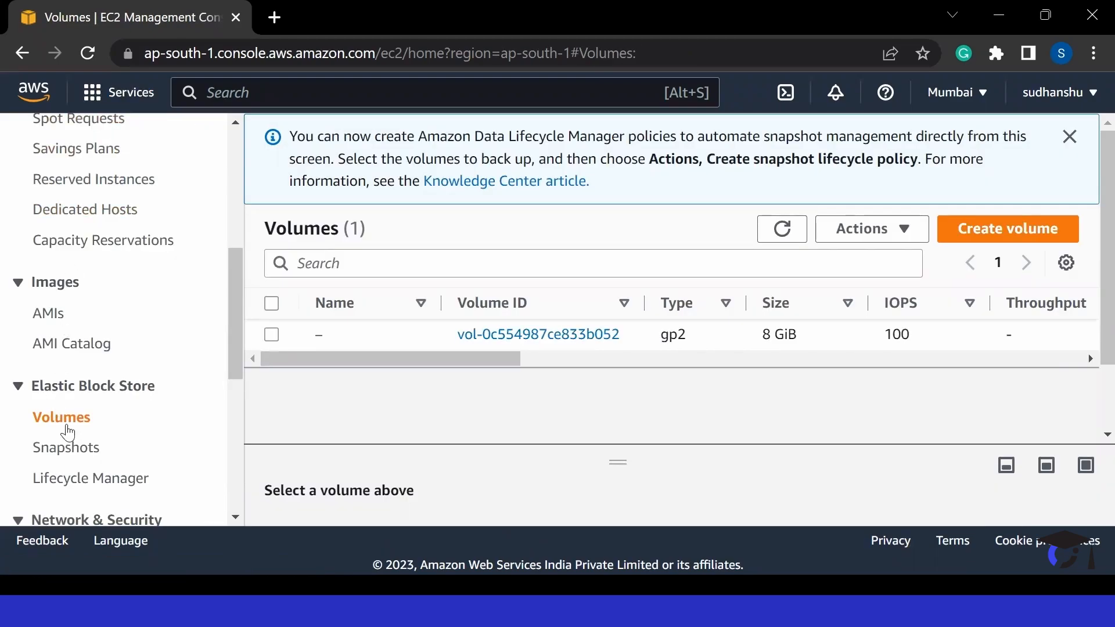
Go to the EC2 dashboard and view the list of running instances
mouse_move(301, 355)
left_mouse_down()
mouse_move(468, 375)
mouse_move(505, 366)
mouse_move(303, 372)
left_mouse_up()
scroll(141, 343, "up", 5)
scroll(142, 372, "up", 1)
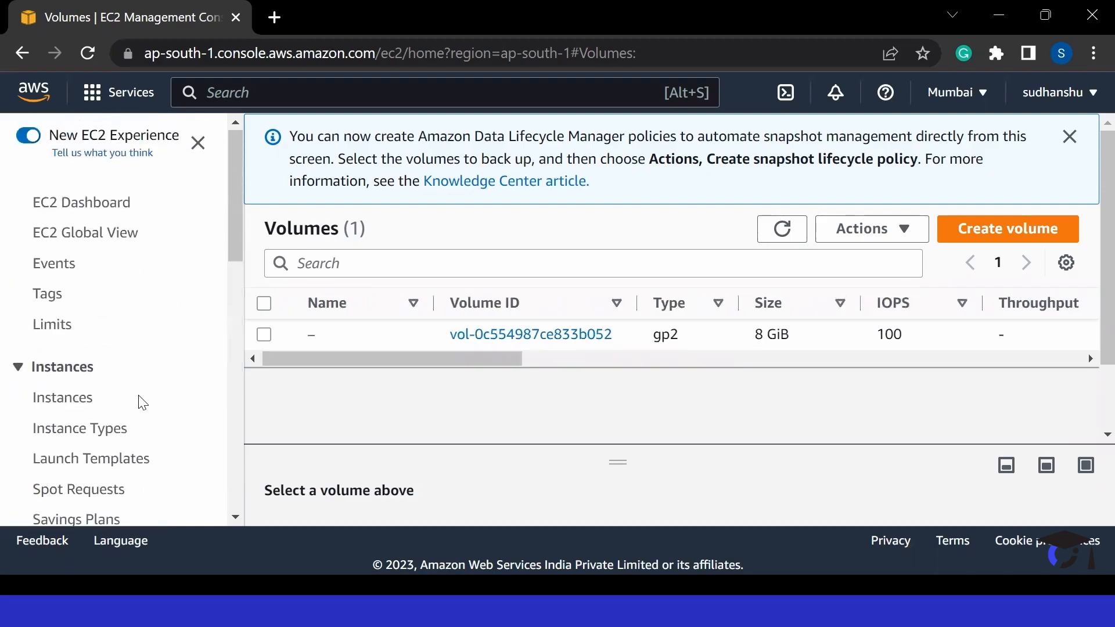
left_click(80, 206)
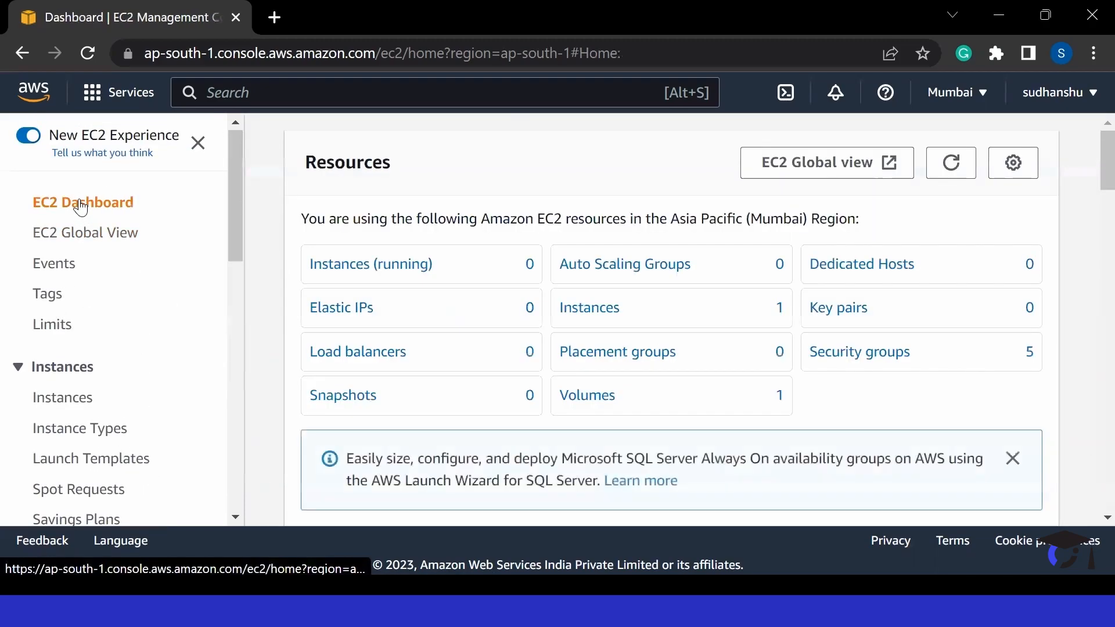
left_click(360, 269)
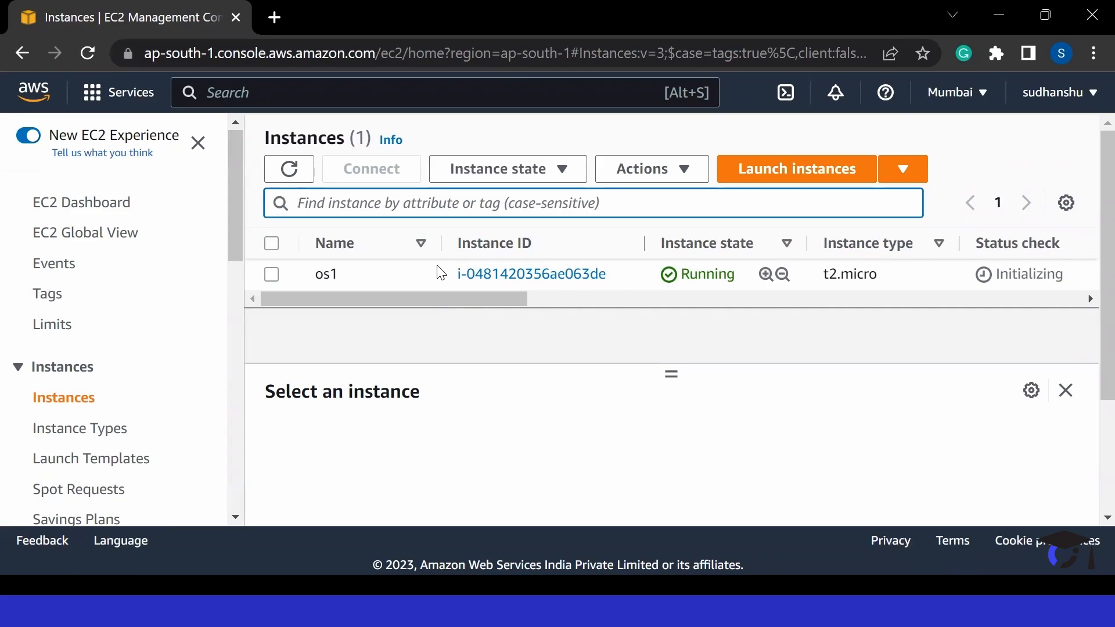
Open the Elastic Block Store volumes list and examine the existing volume's availability zone and state
scroll(164, 383, "down", 7)
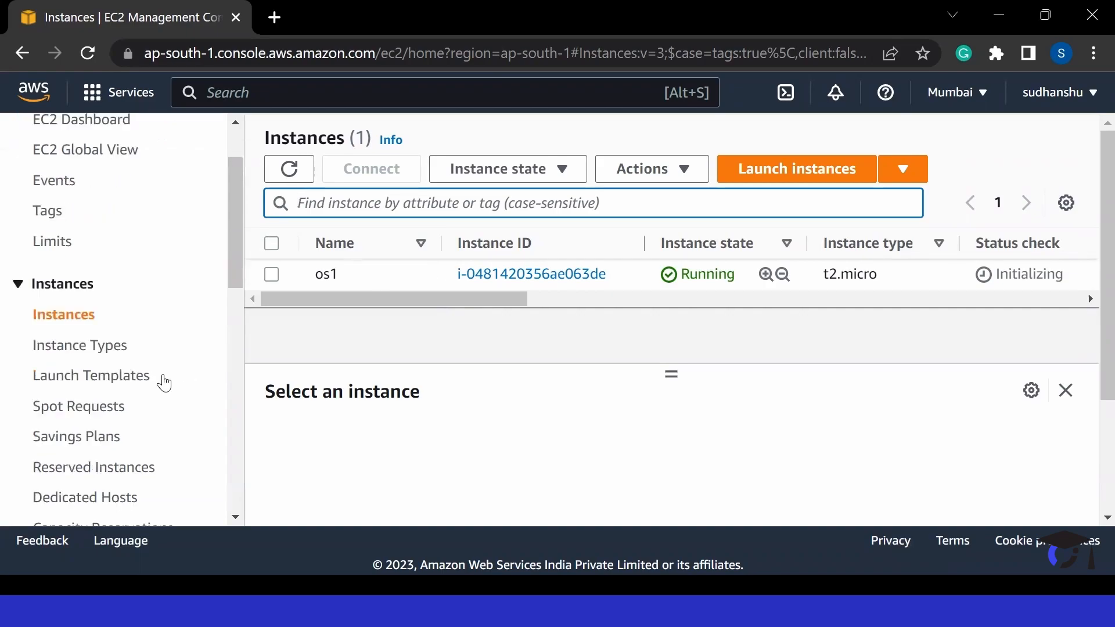
scroll(164, 384, "down", 1)
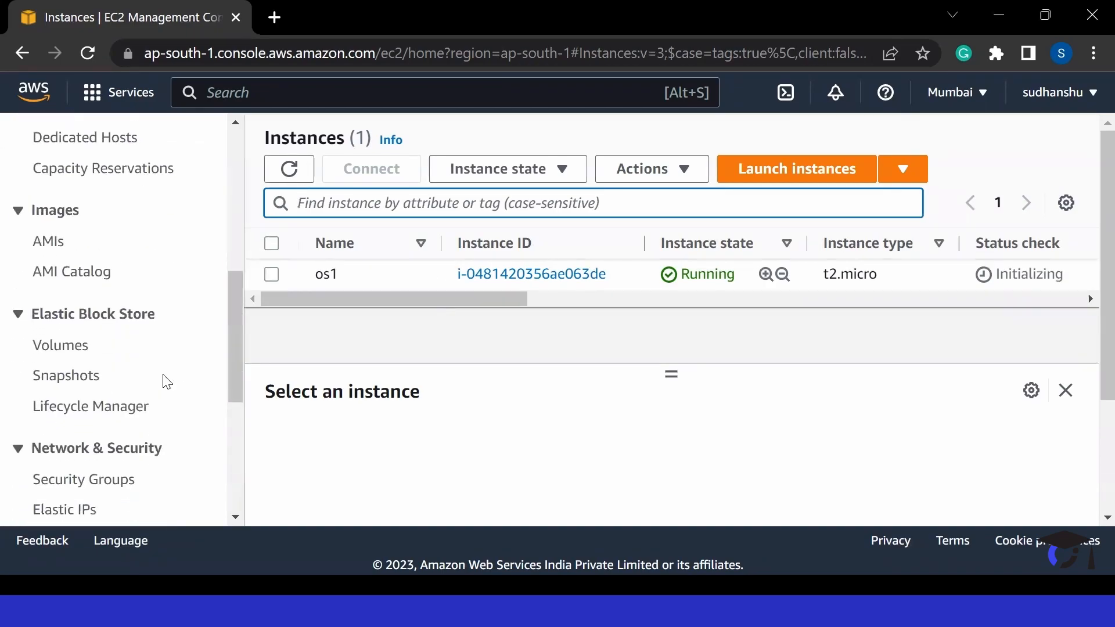
left_click(63, 343)
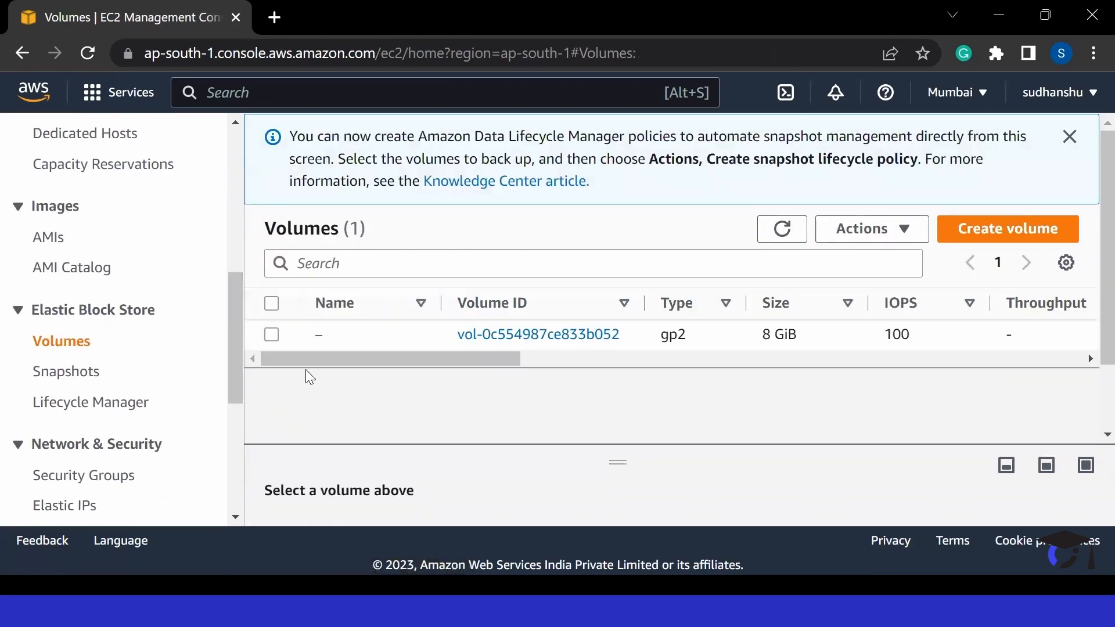
mouse_move(333, 346)
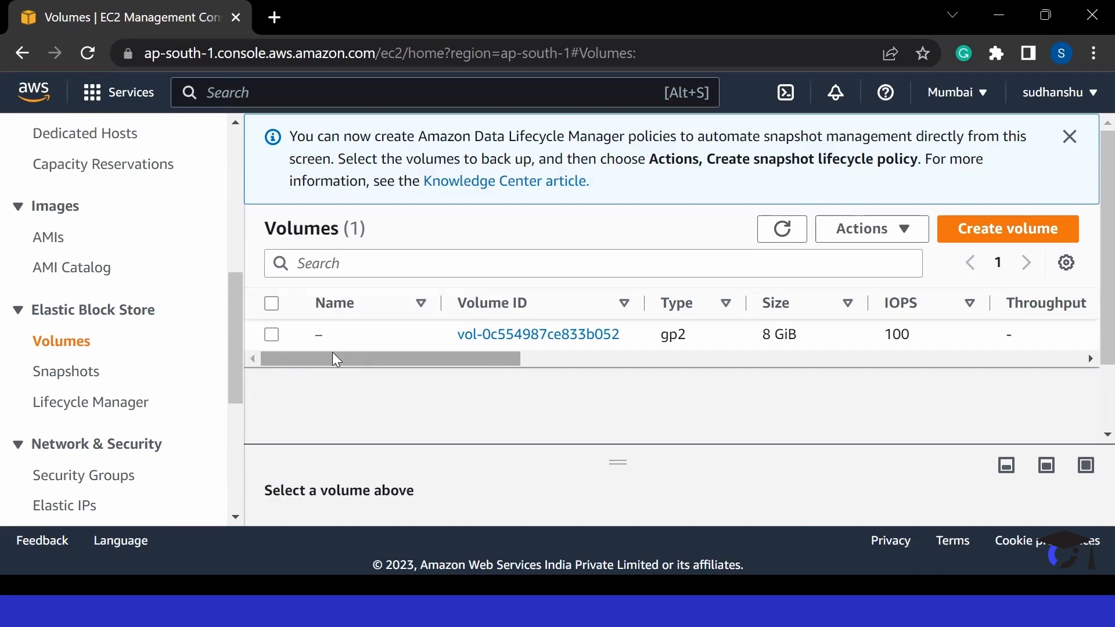
left_click_drag(336, 356, 546, 373)
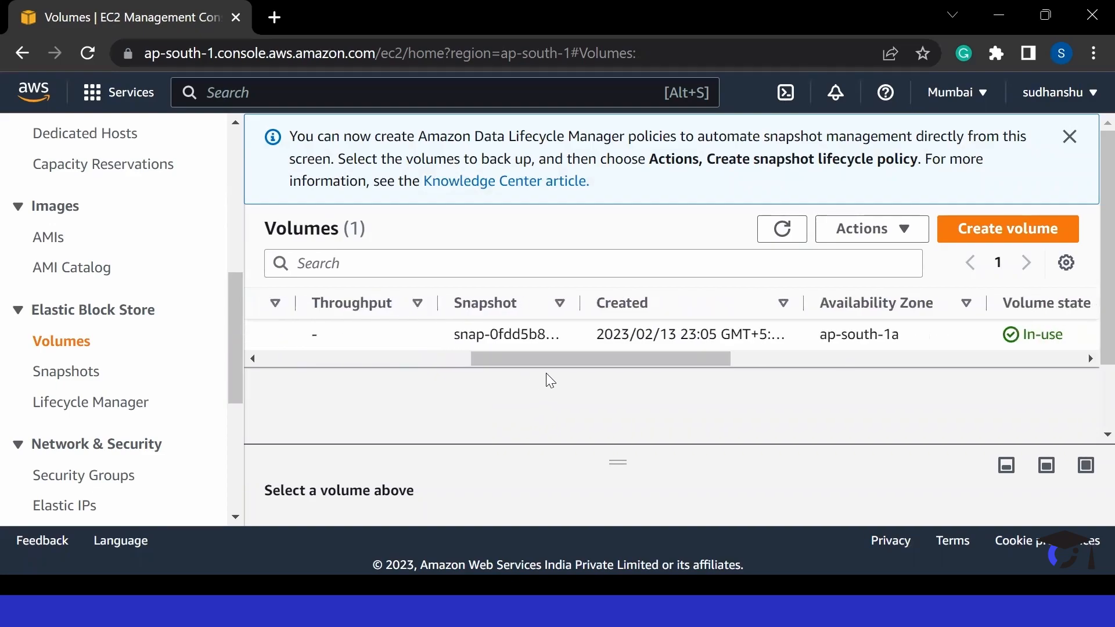
left_click(972, 230)
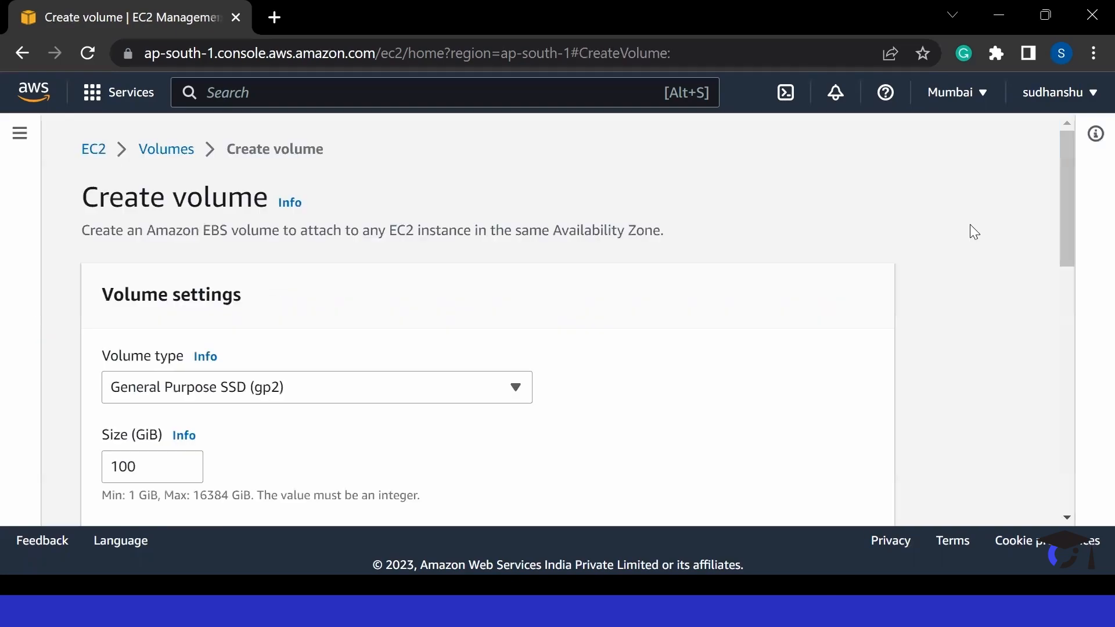
scroll(457, 372, "down", 9)
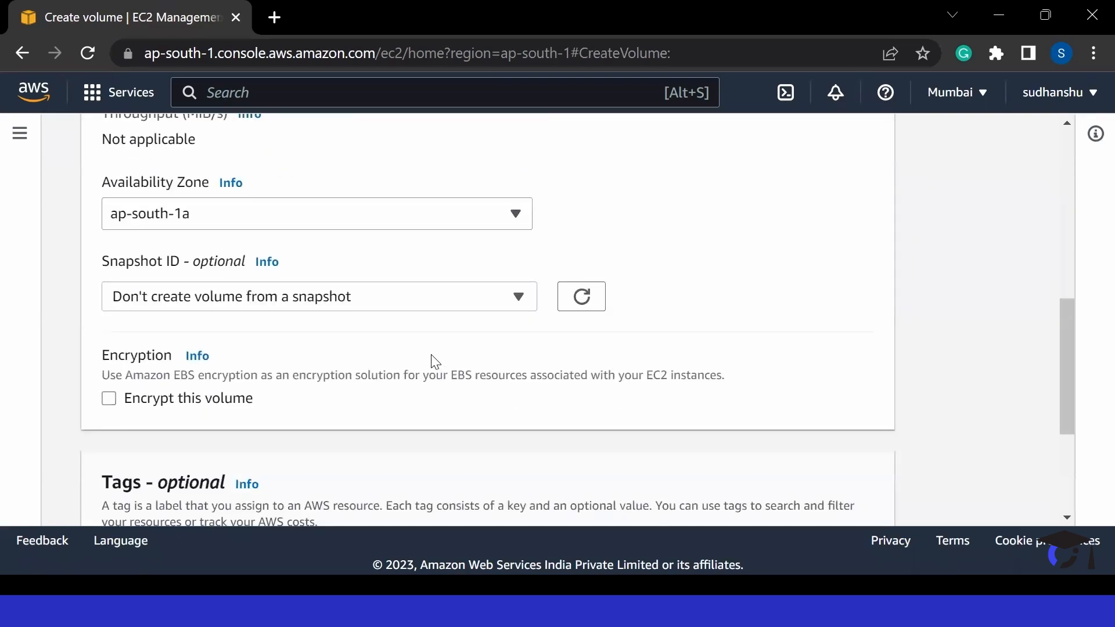
left_click(390, 222)
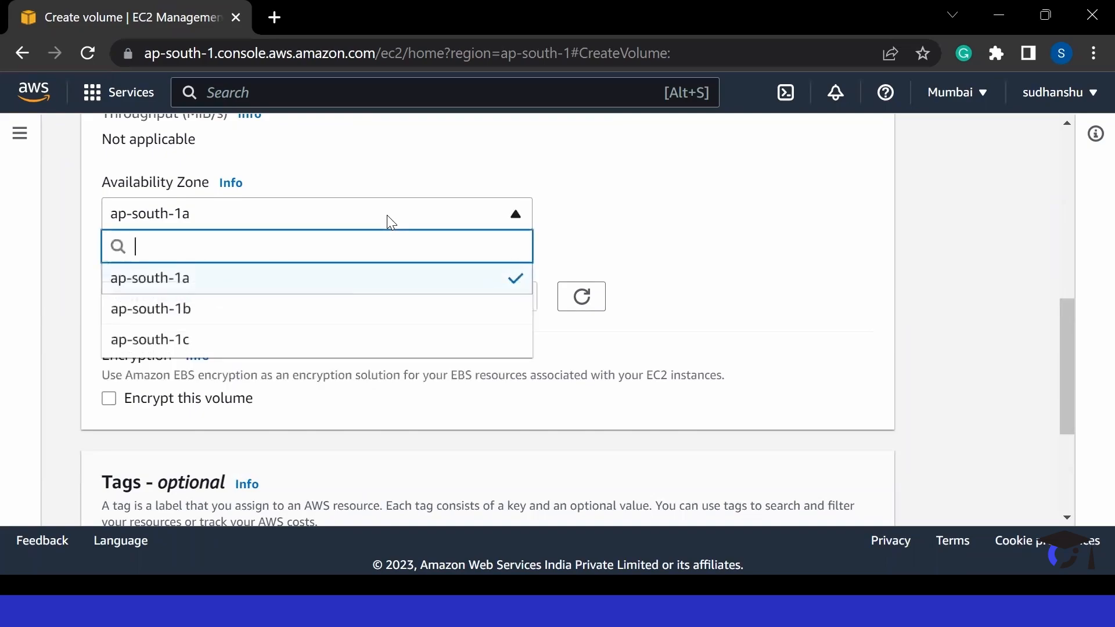
left_click(320, 317)
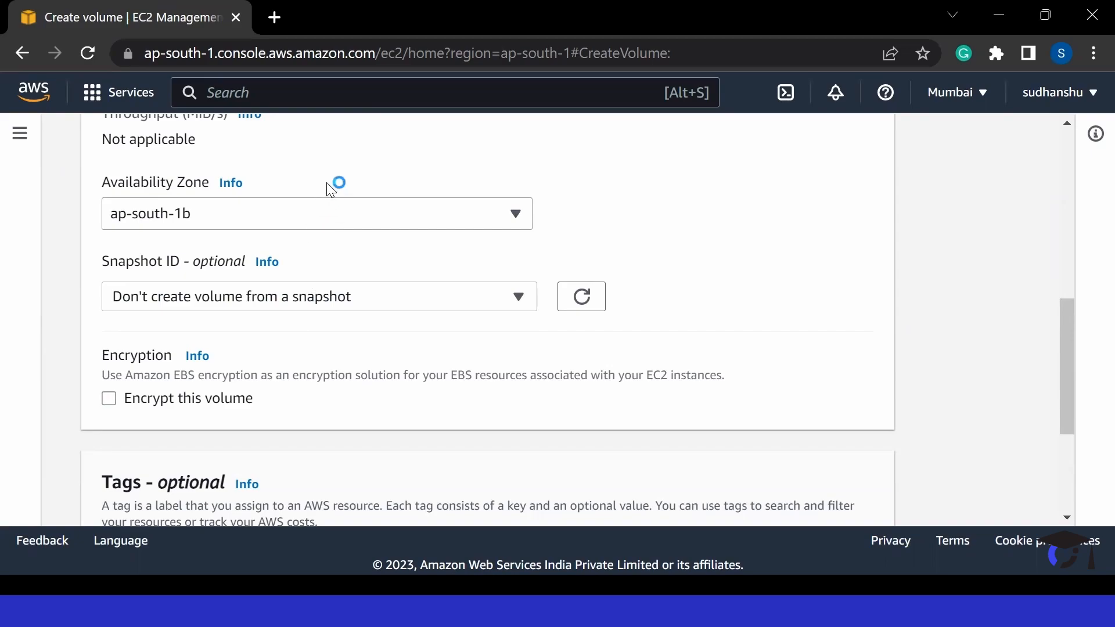
scroll(331, 189, "up", 3)
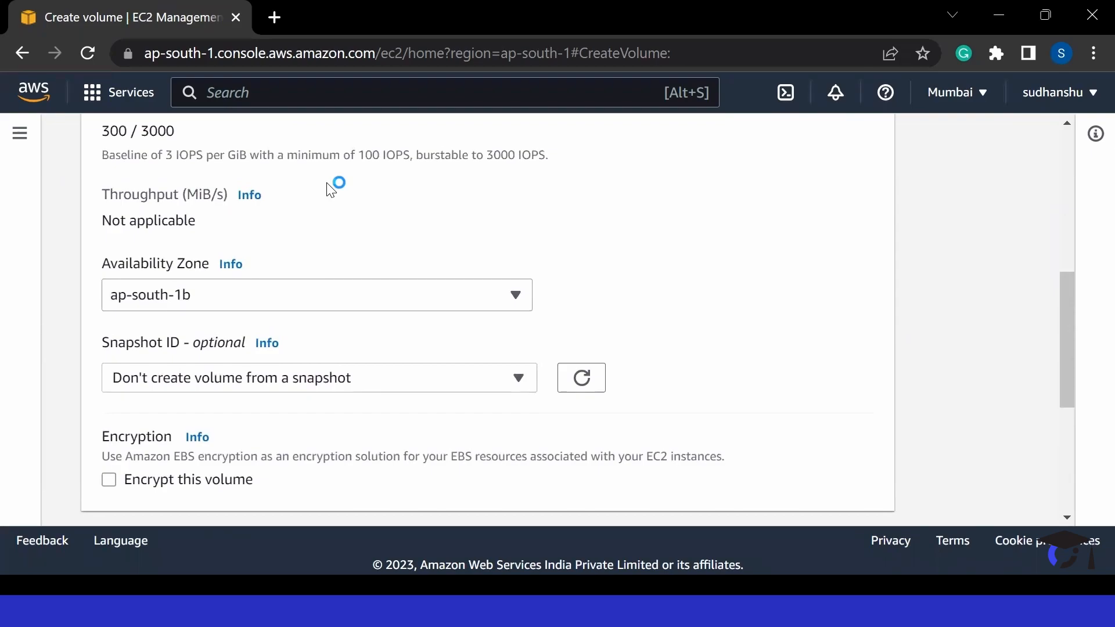
scroll(331, 188, "up", 2)
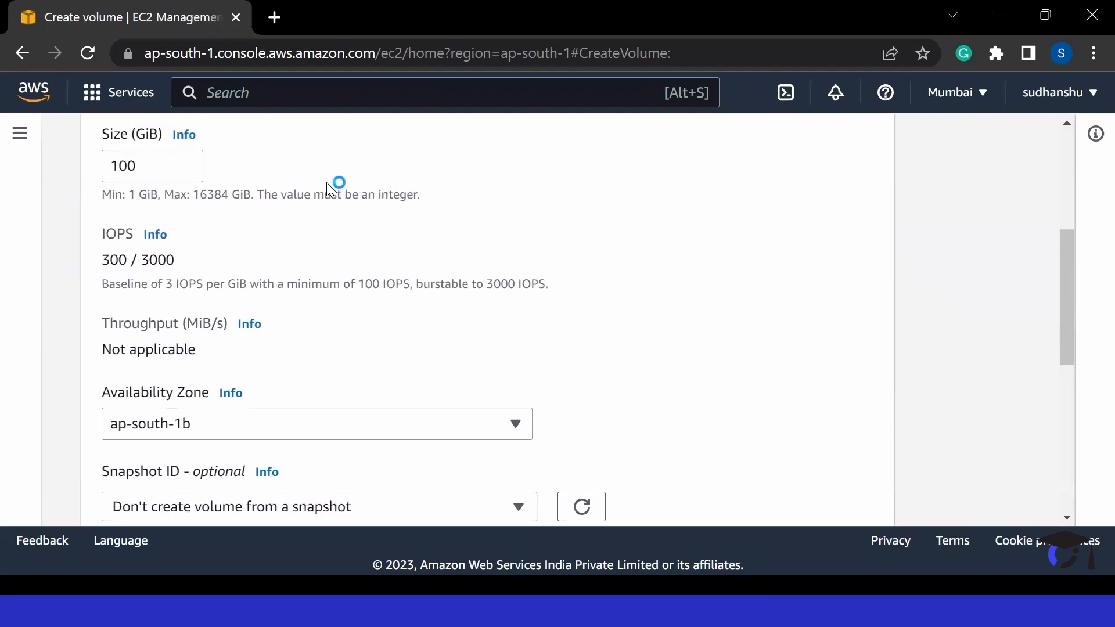
scroll(327, 187, "up", 1)
scroll(559, 386, "down", 10)
left_click(678, 488)
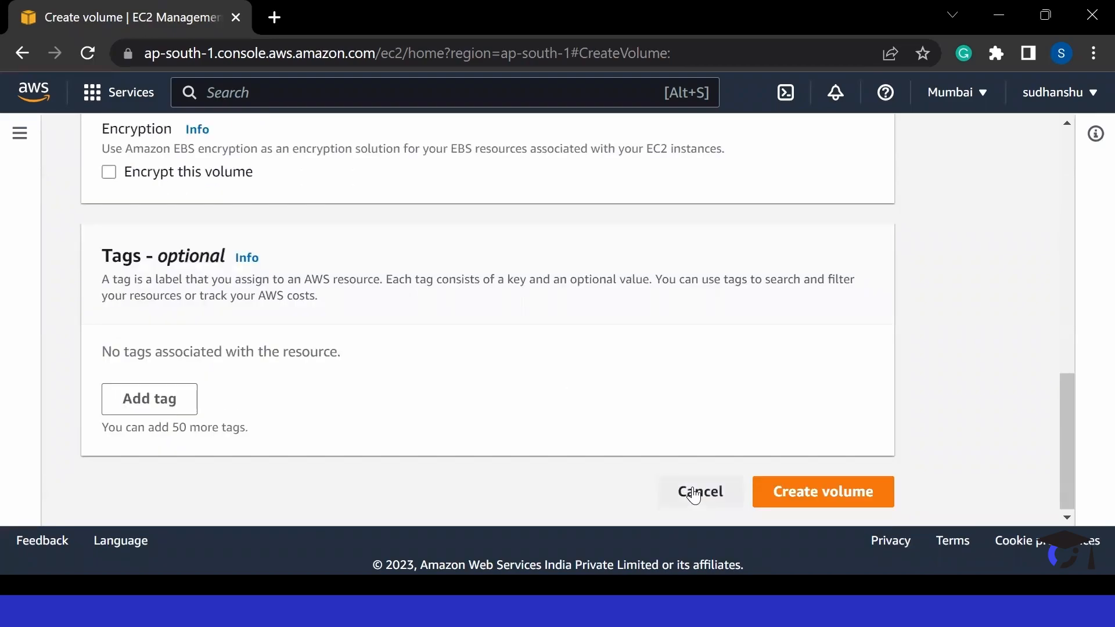
Check the existing volume's availability zone, and create a 1 GiB General Purpose SSD (gp2) volume in ap-south-1a without a snapshot or encryption
left_click_drag(493, 359, 772, 359)
left_click_drag(673, 336, 593, 348)
left_click(980, 232)
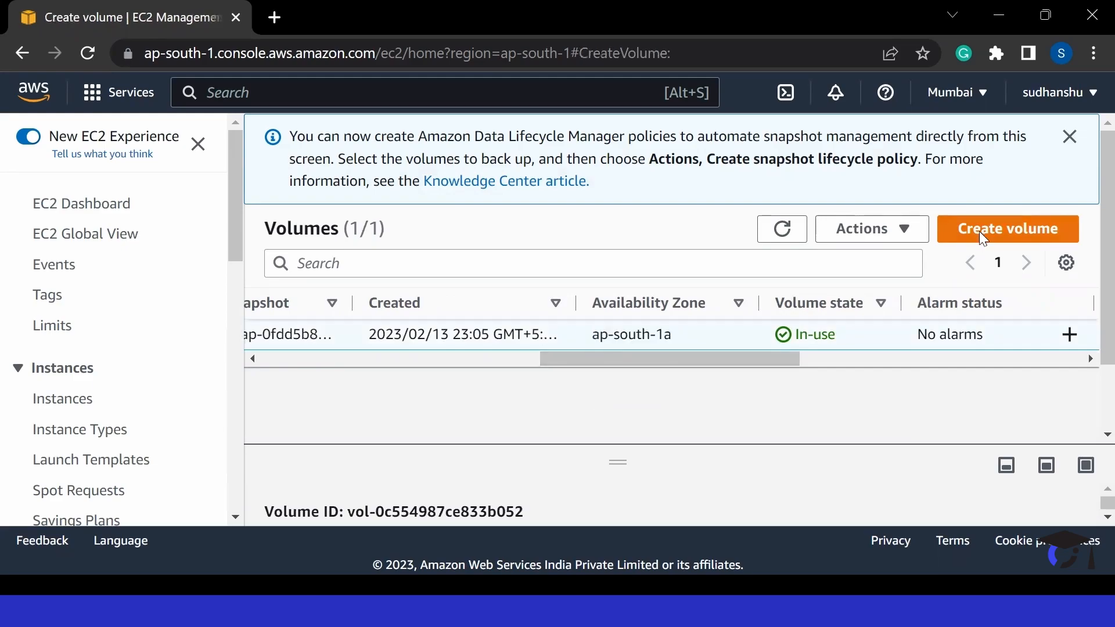
scroll(459, 346, "down", 7)
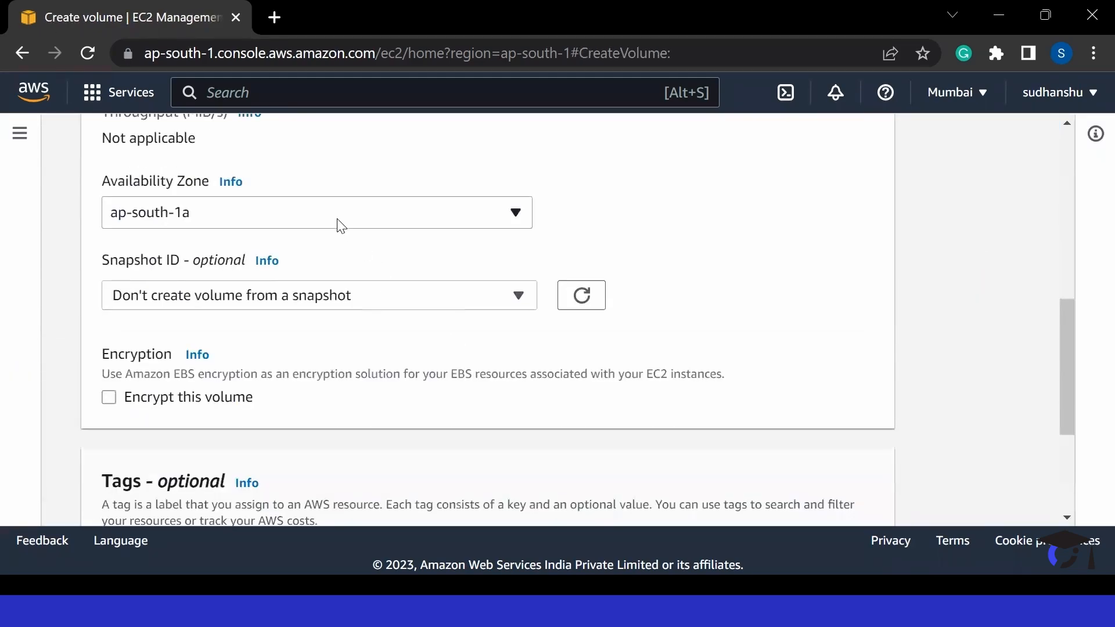
scroll(345, 241, "down", 4)
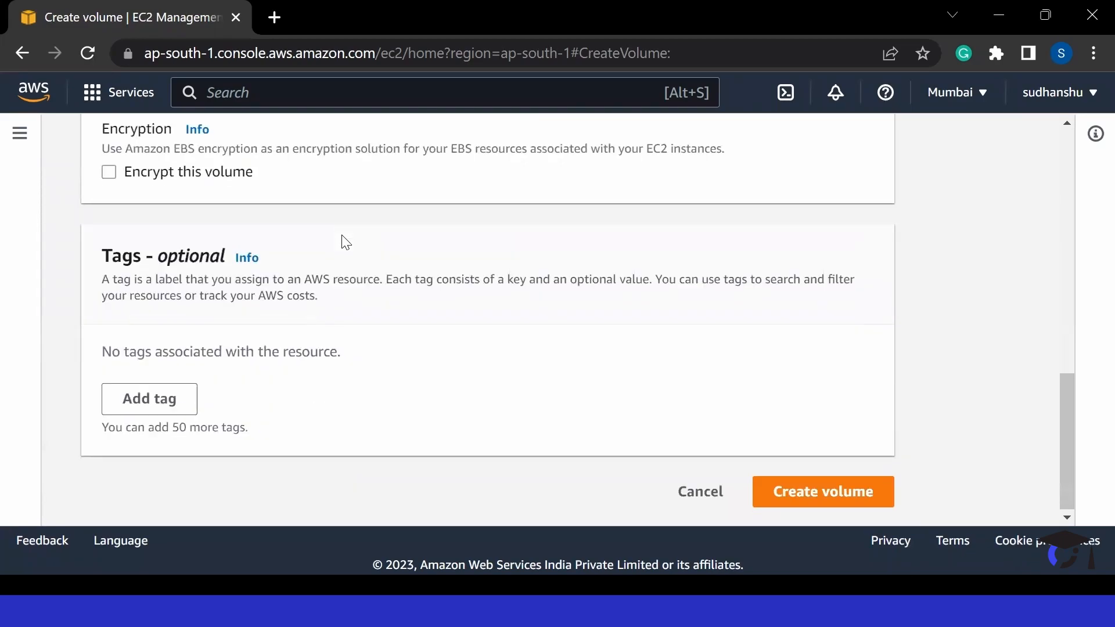
scroll(586, 341, "up", 8)
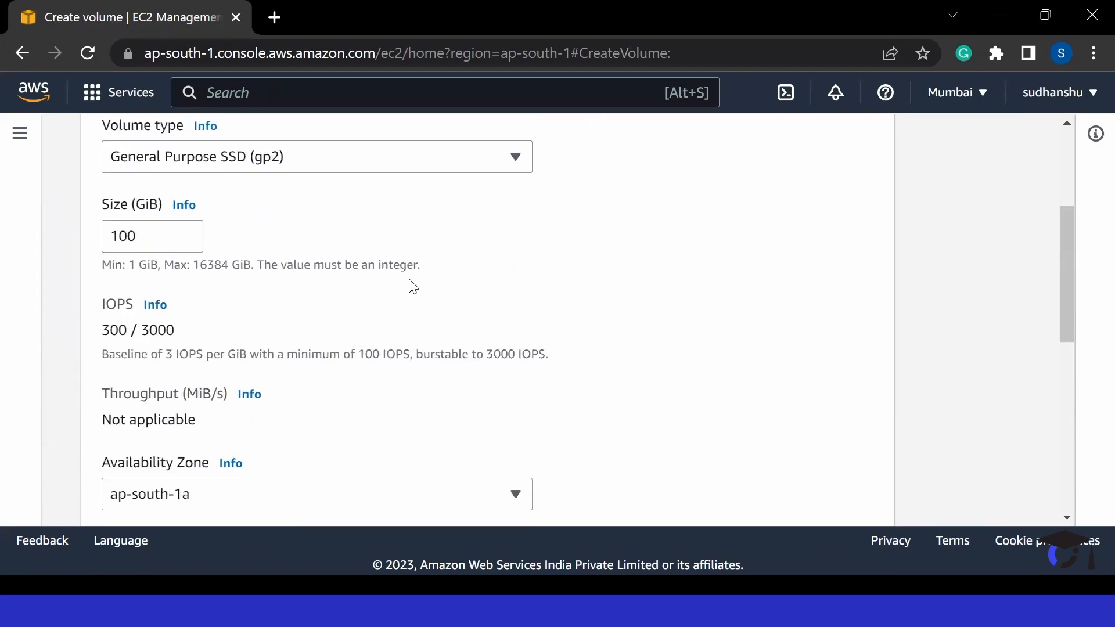
left_click(150, 242)
key("BackSpace")
key("BackSpace")
scroll(401, 356, "down", 9)
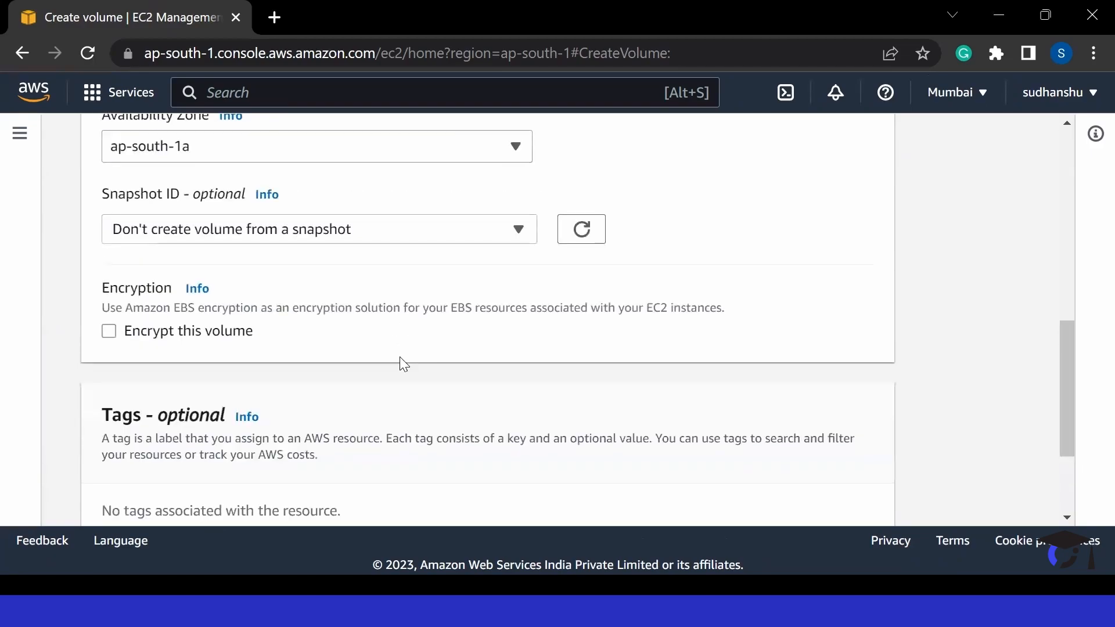
left_click(777, 488)
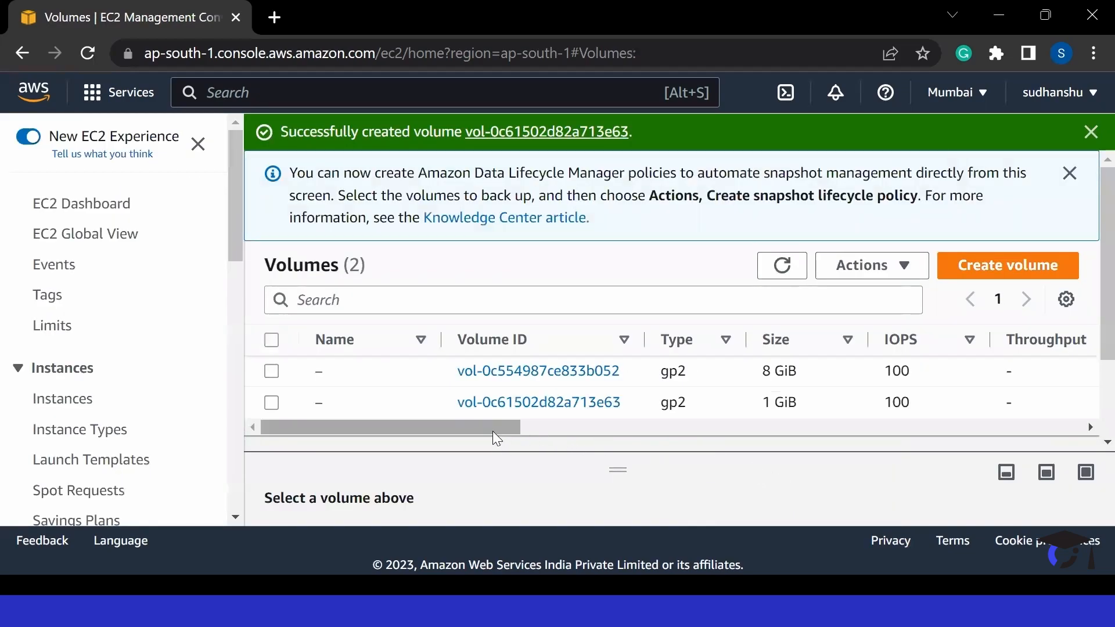
Refresh the volumes list and check the new 1 GiB volume's state and availability zone
left_click_drag(491, 430, 791, 436)
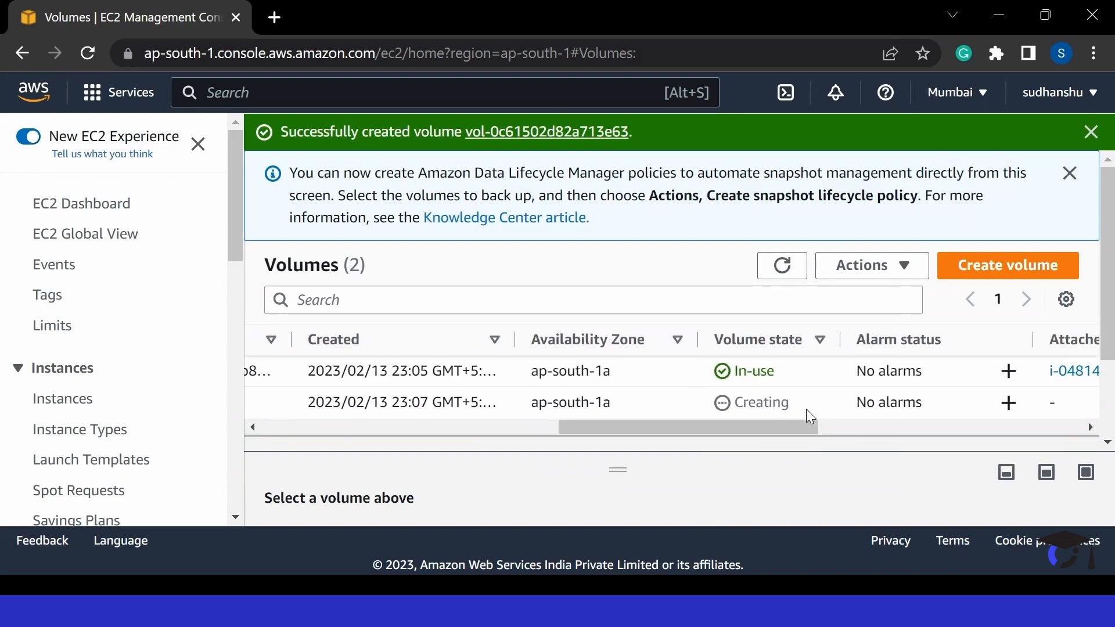
left_click(782, 266)
left_click_drag(688, 427, 347, 452)
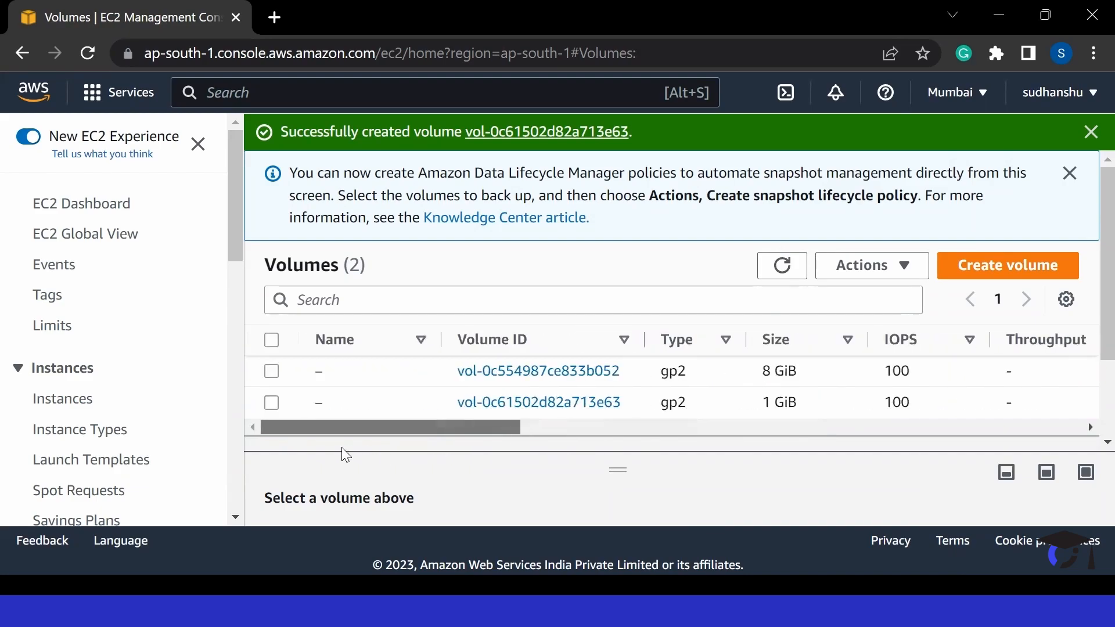
Select the new 1 GiB volume in the volumes list and show the actions available for it
left_click(270, 404)
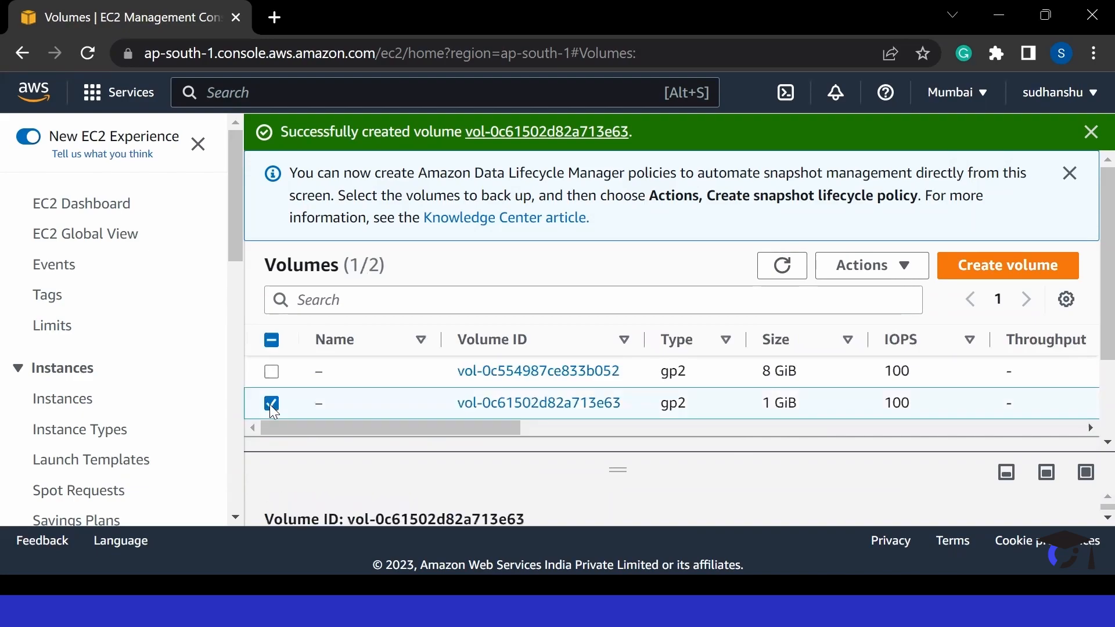
left_click(848, 271)
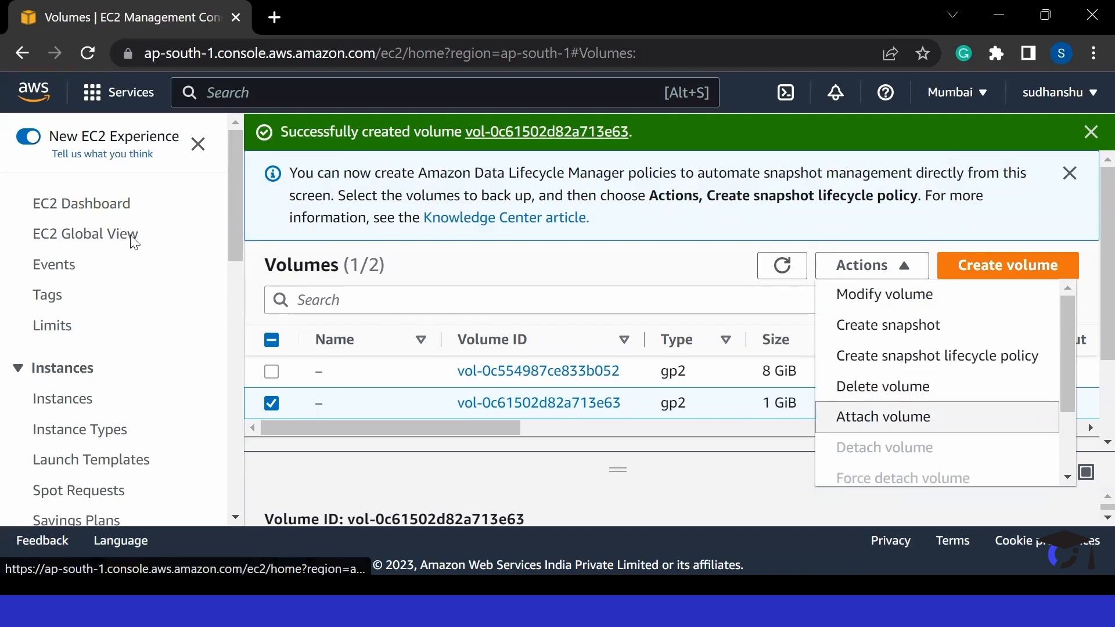
Find os1 among the running instances and connect to it through EC2 Instance Connect as ec2-user
left_click(82, 208)
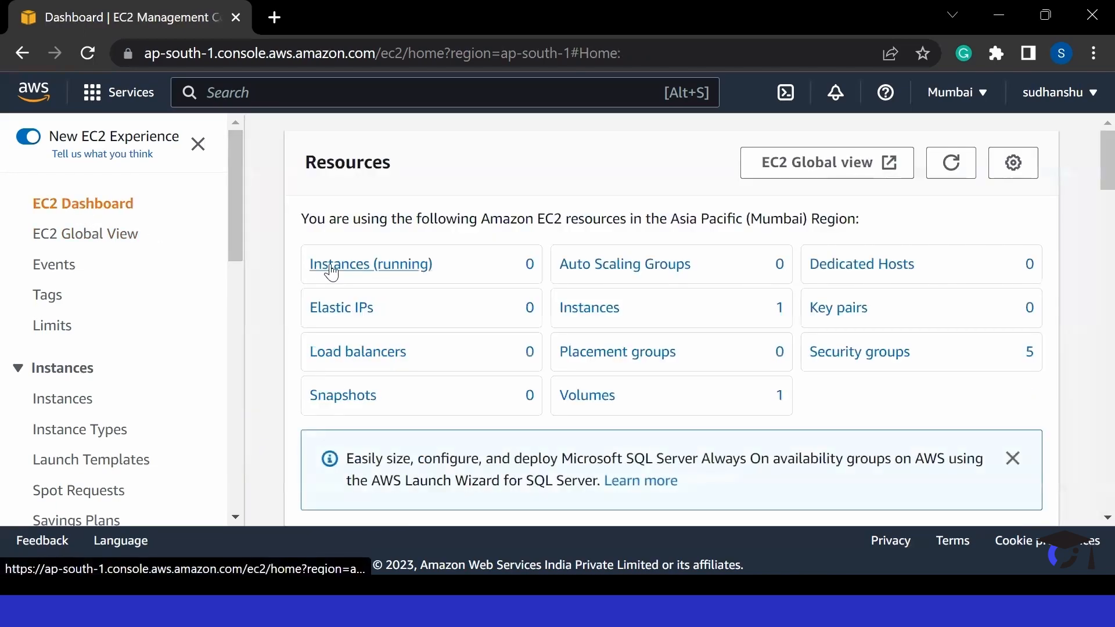
left_click(349, 271)
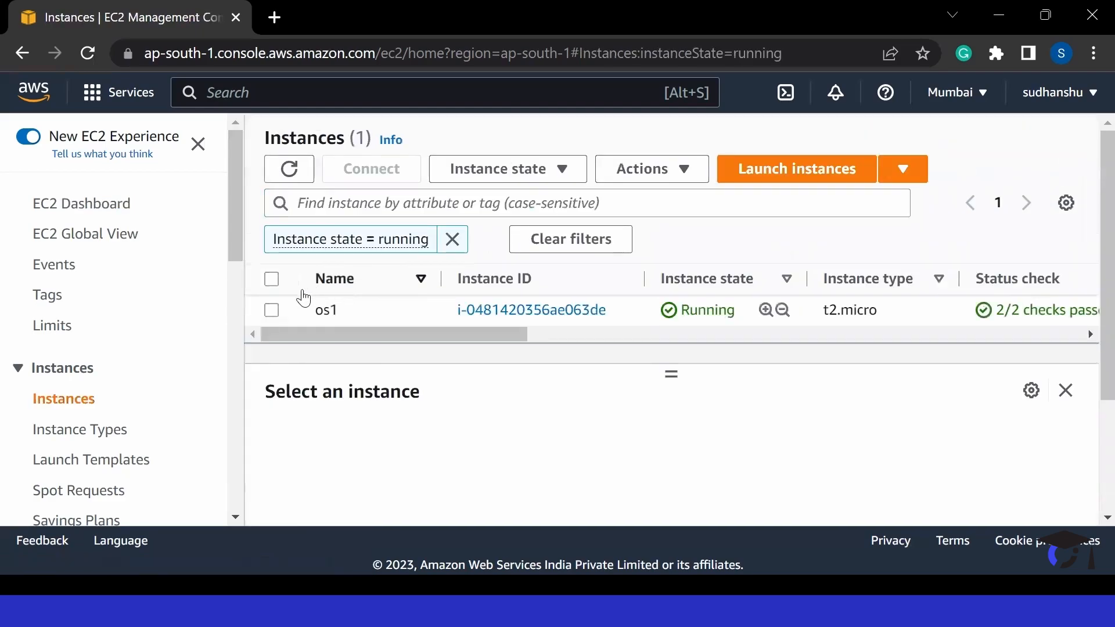
left_click(271, 310)
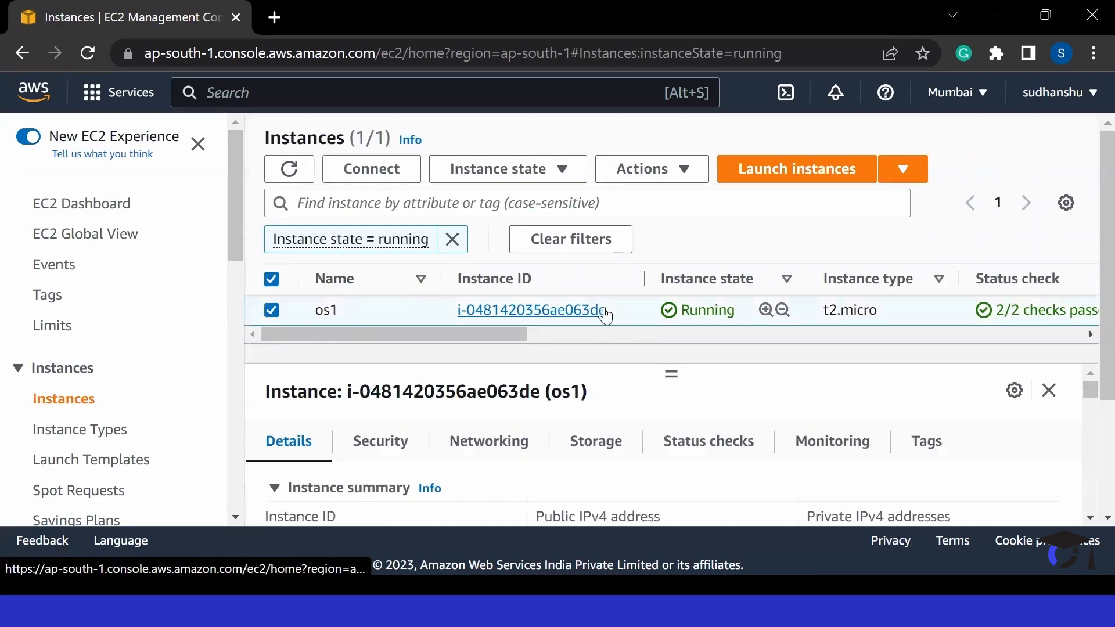
left_click(371, 169)
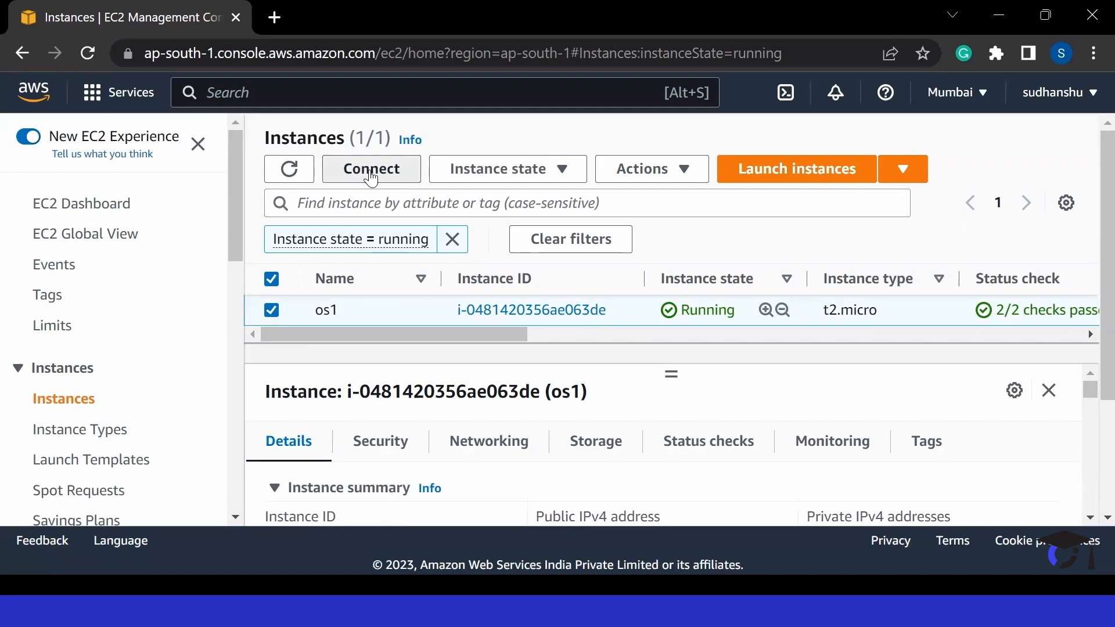
scroll(339, 306, "down", 4)
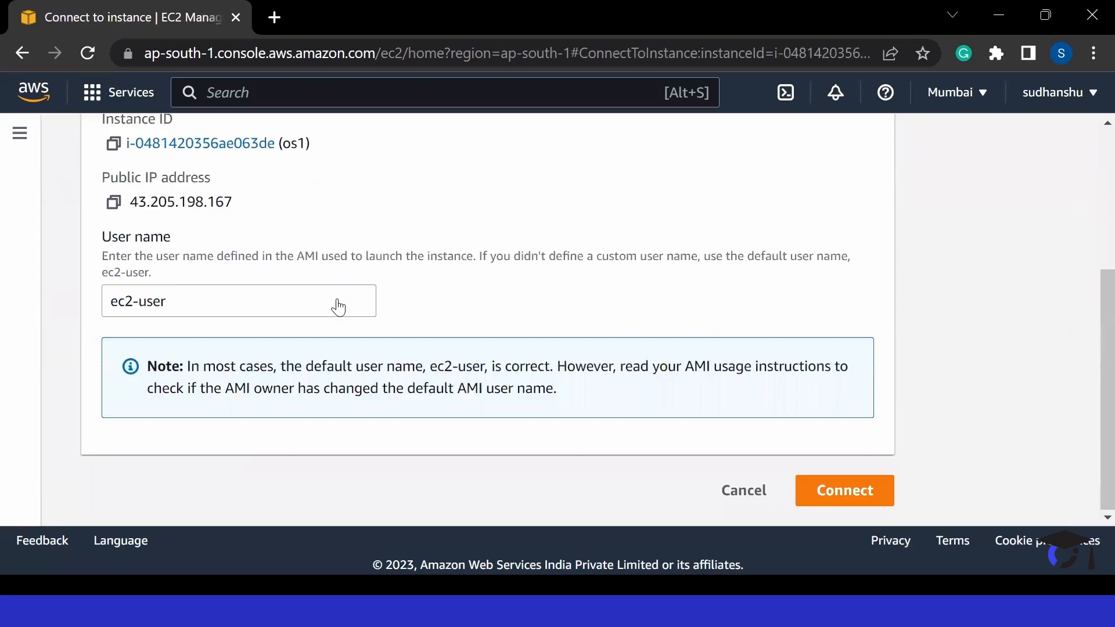
left_click(827, 487)
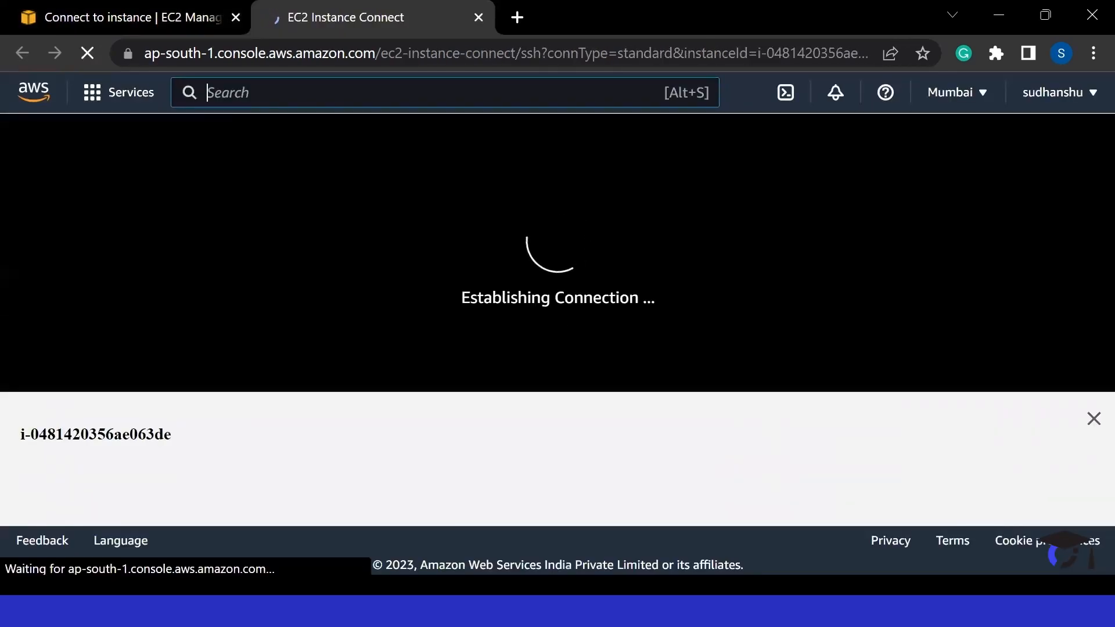
Switch the terminal session to the root user with "sudo su root" and clear the screen
type("su")
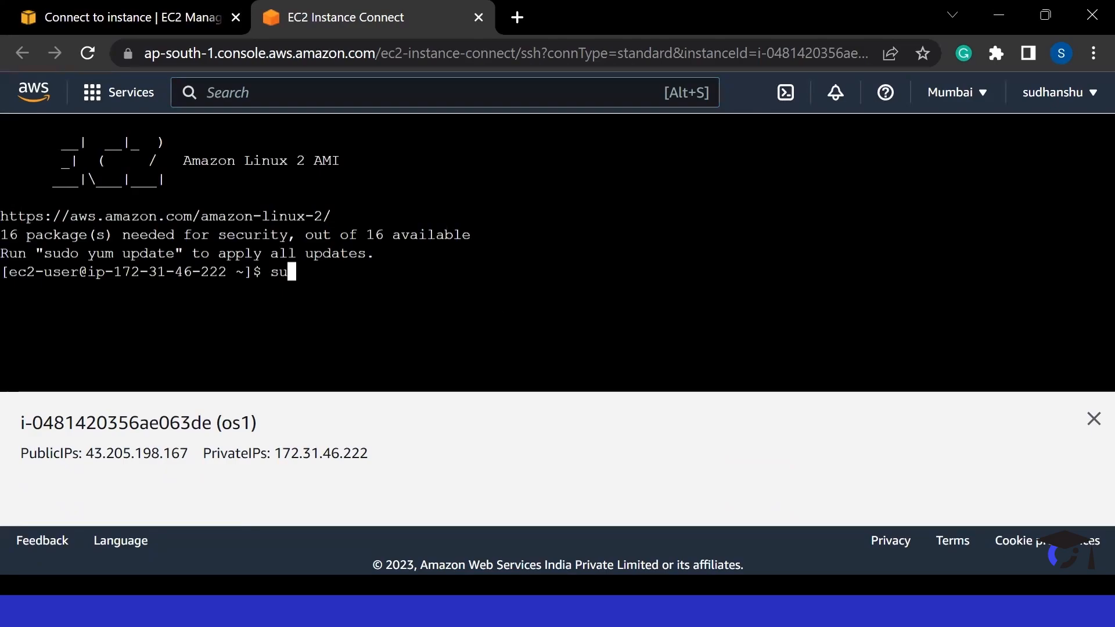
type("do su root")
key("Return")
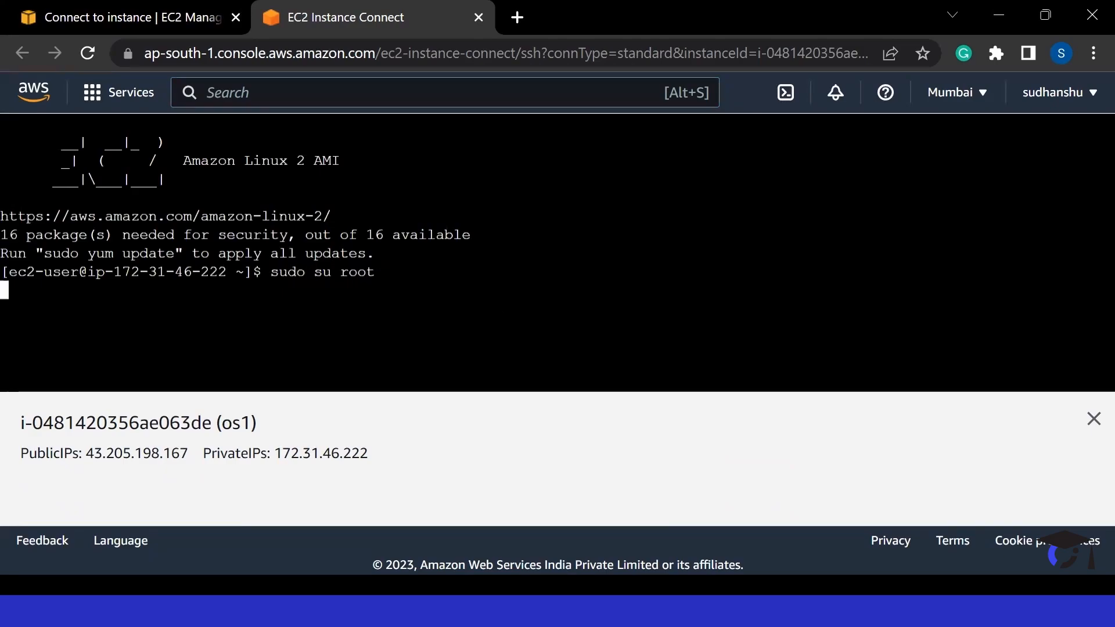
type("c")
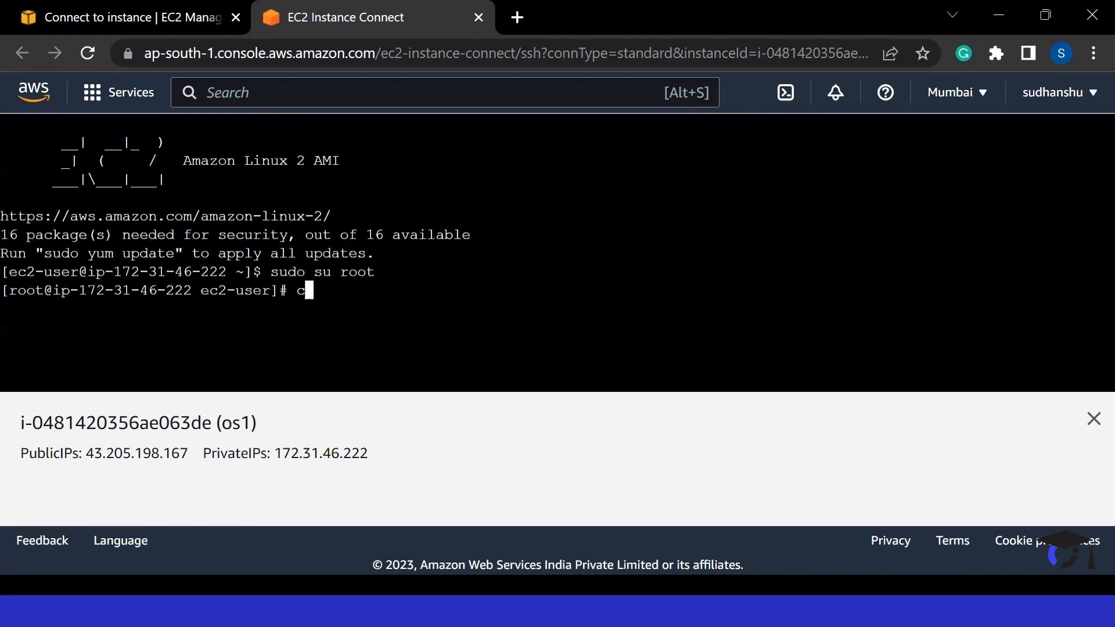
type("lear")
key("Return")
List the instance's disks with "fdisk -l" and examine the root disk's size and device name
type("fdisk -l")
key("Return")
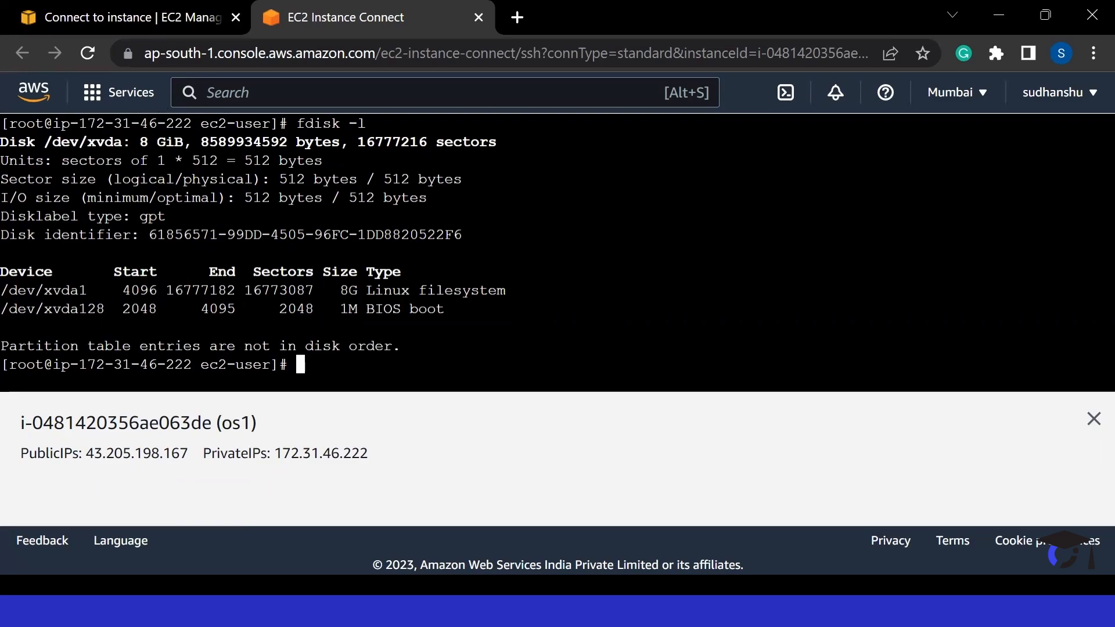
left_click_drag(132, 142, 179, 142)
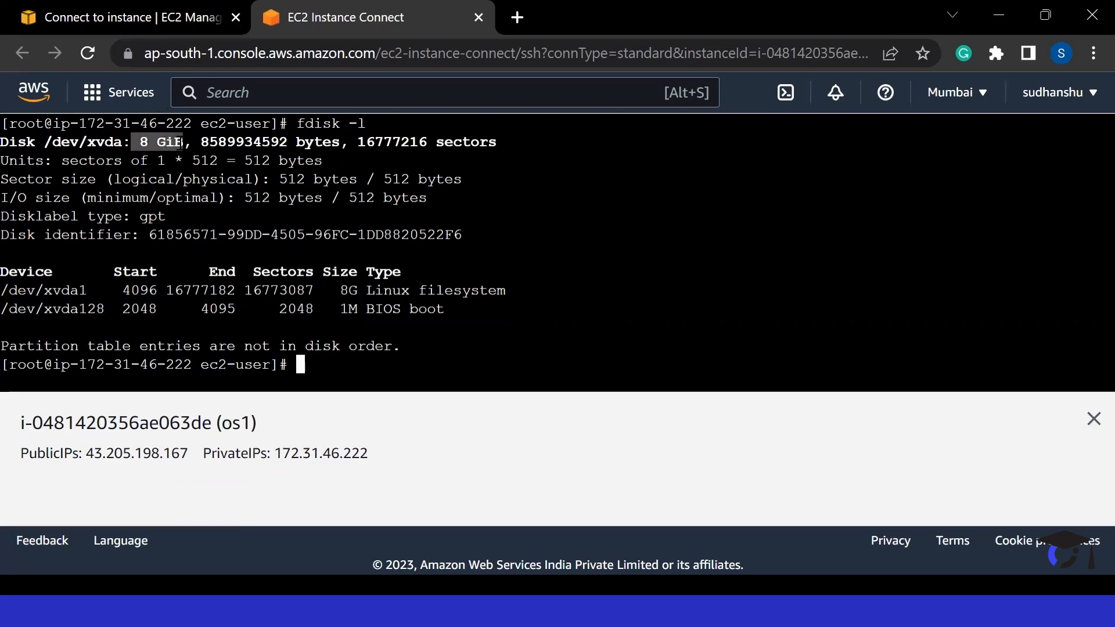
left_click(182, 144)
left_click_drag(1, 290, 78, 290)
Attach the 1 GiB volume to the os1 instance with device name /dev/sdf, and check the state of both volumes
key("ctrl+shift+Tab")
scroll(69, 386, "down", 5)
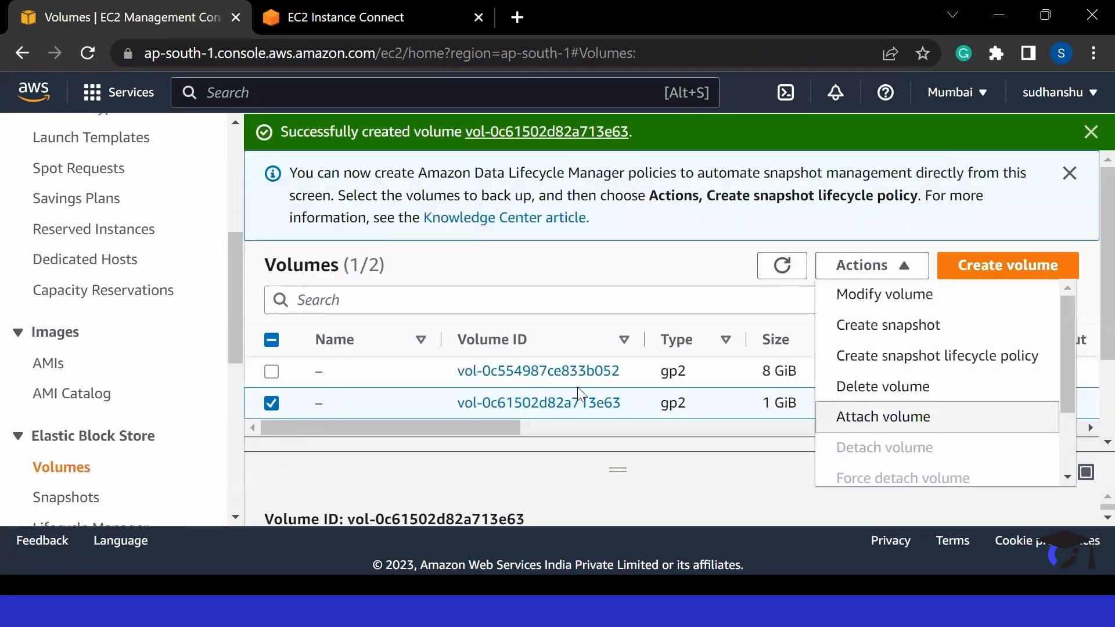
left_click(877, 419)
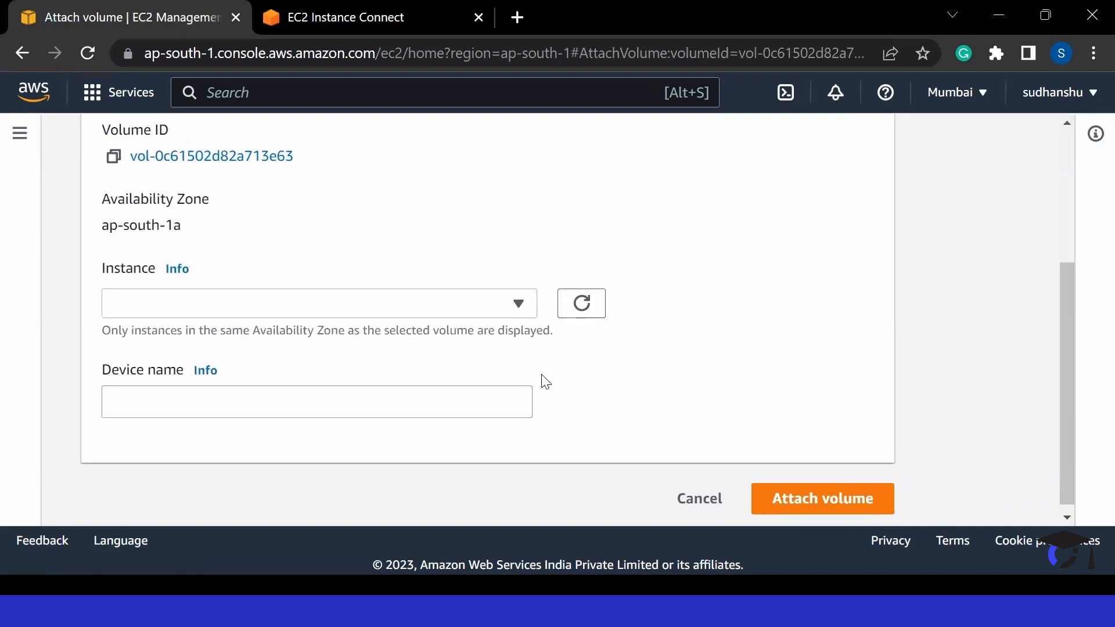
left_click(404, 307)
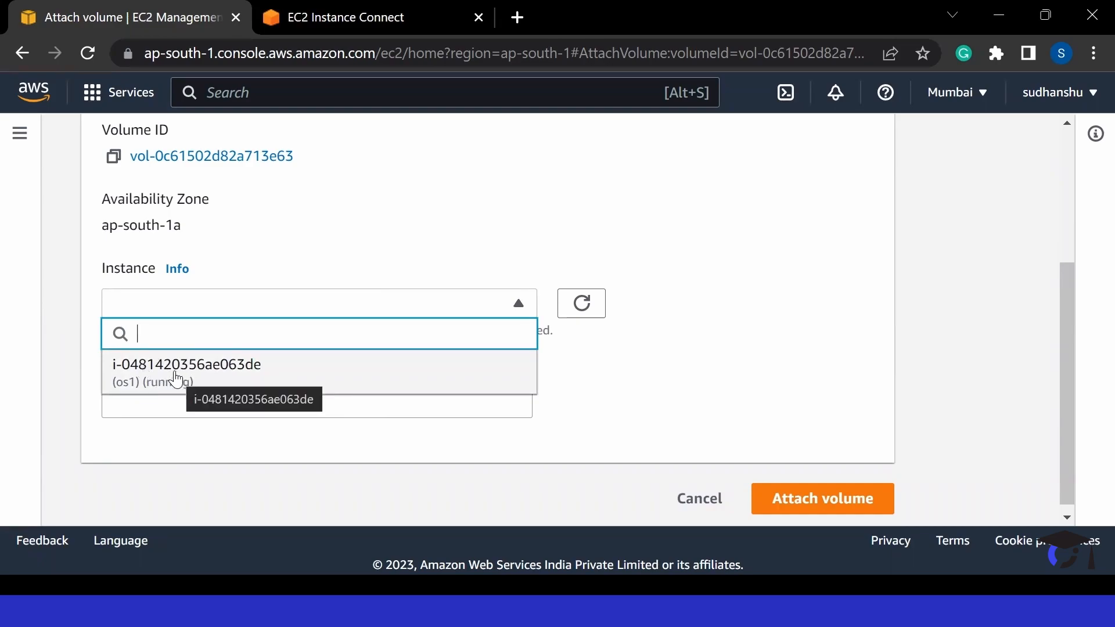
left_click(209, 386)
scroll(451, 406, "down", 3)
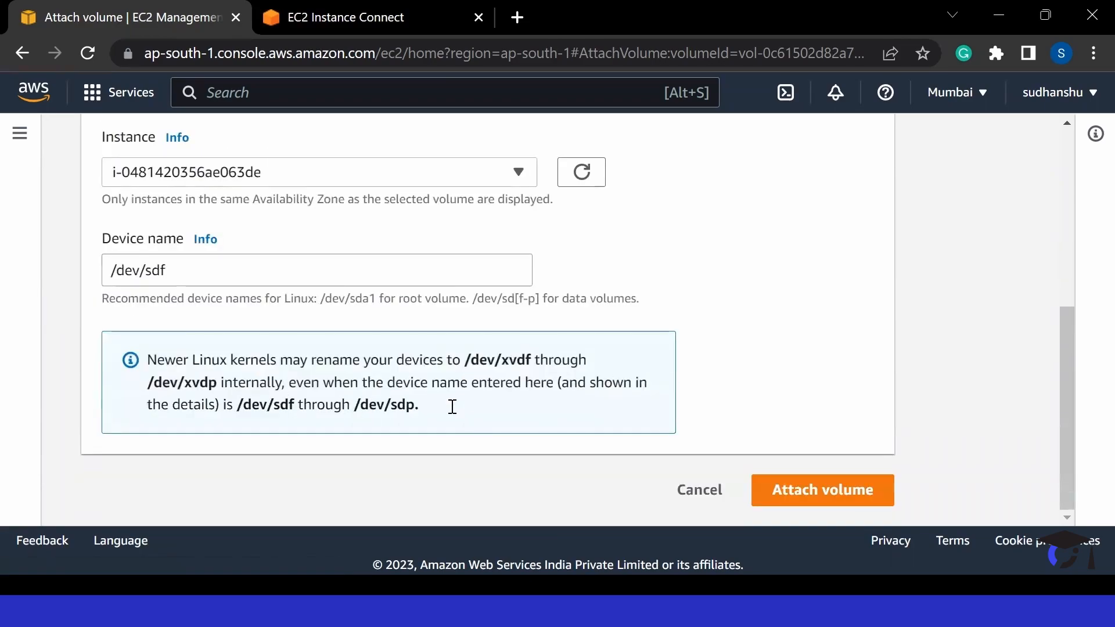
left_click(801, 490)
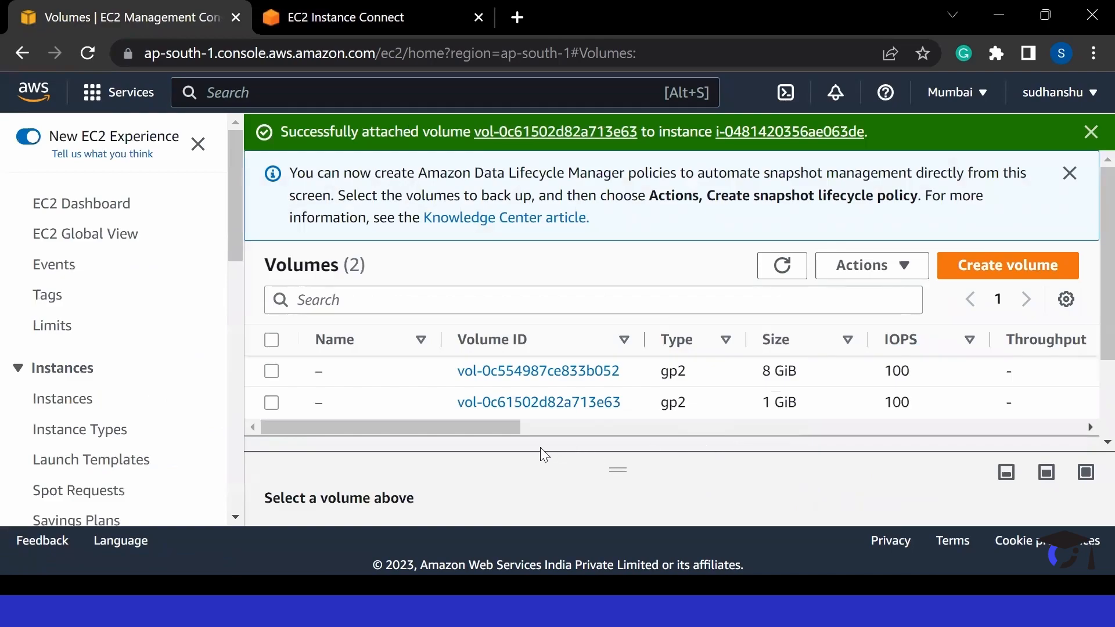
left_click_drag(506, 433, 835, 451)
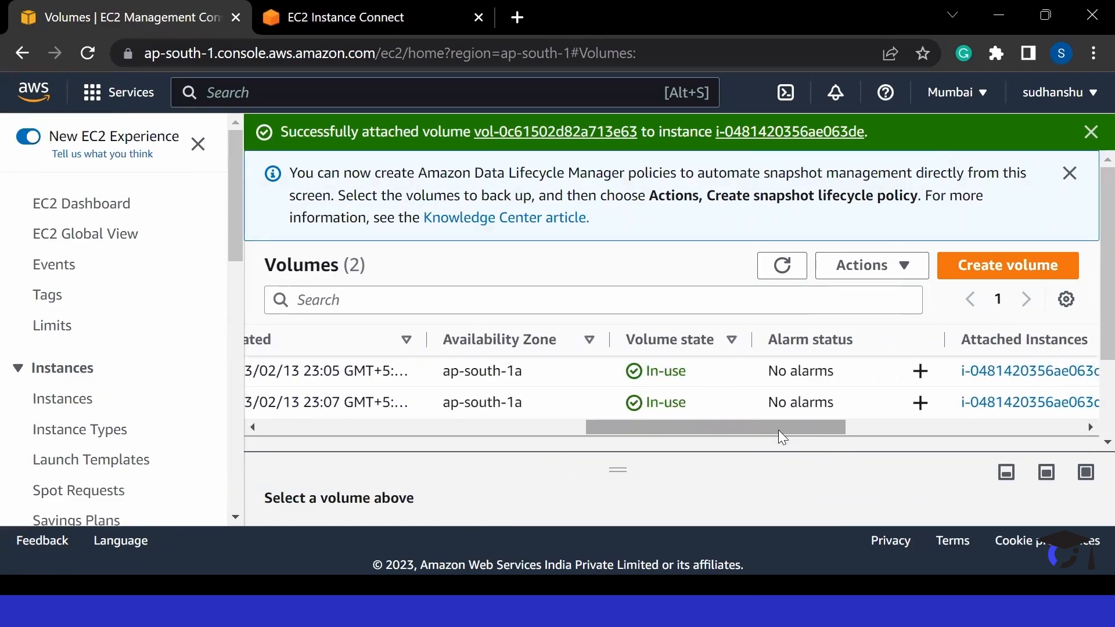
mouse_move(775, 430)
left_mouse_down()
mouse_move(811, 431)
mouse_move(768, 430)
left_mouse_up()
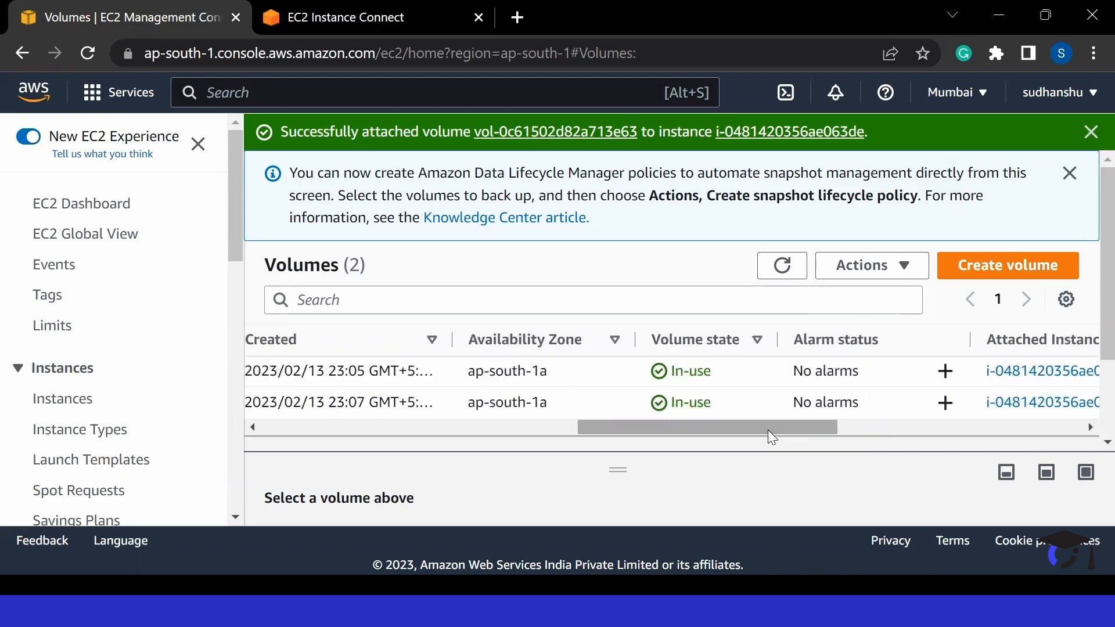
Rerun "fdisk -l" in the os1 terminal and examine the sizes of the root disk and the attached disk
left_click(354, 18)
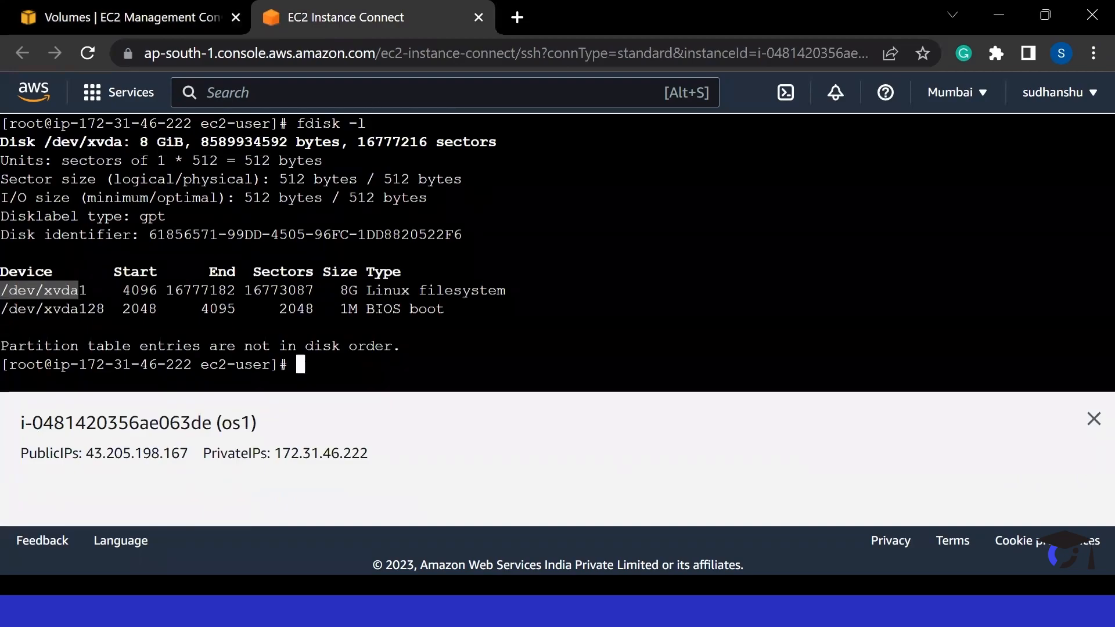
key("Up")
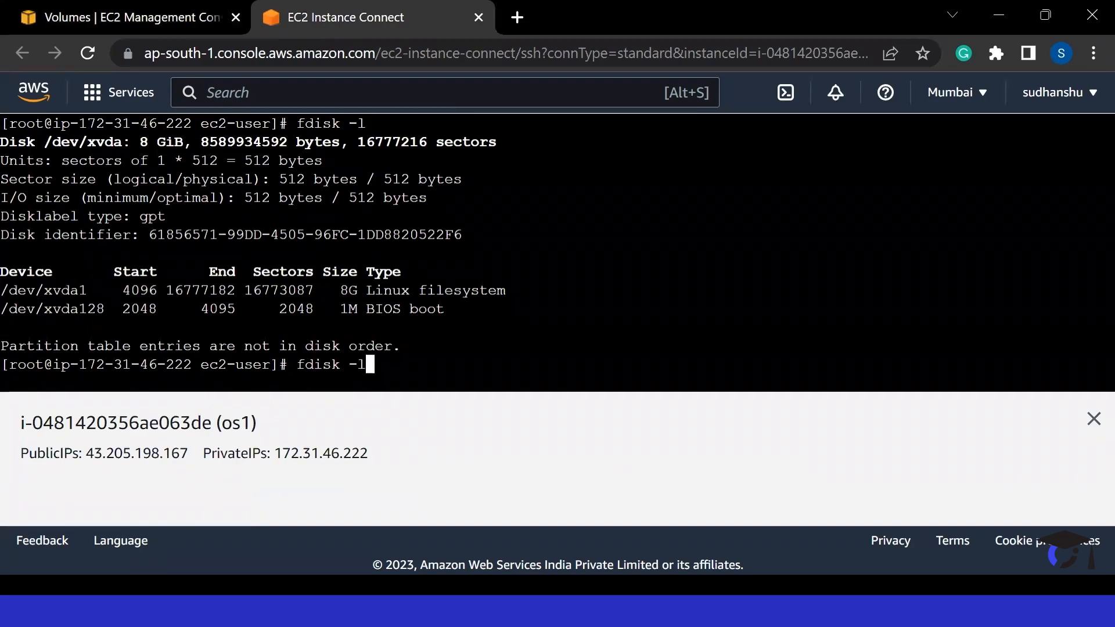
key("Return")
scroll(550, 253, "up", 3)
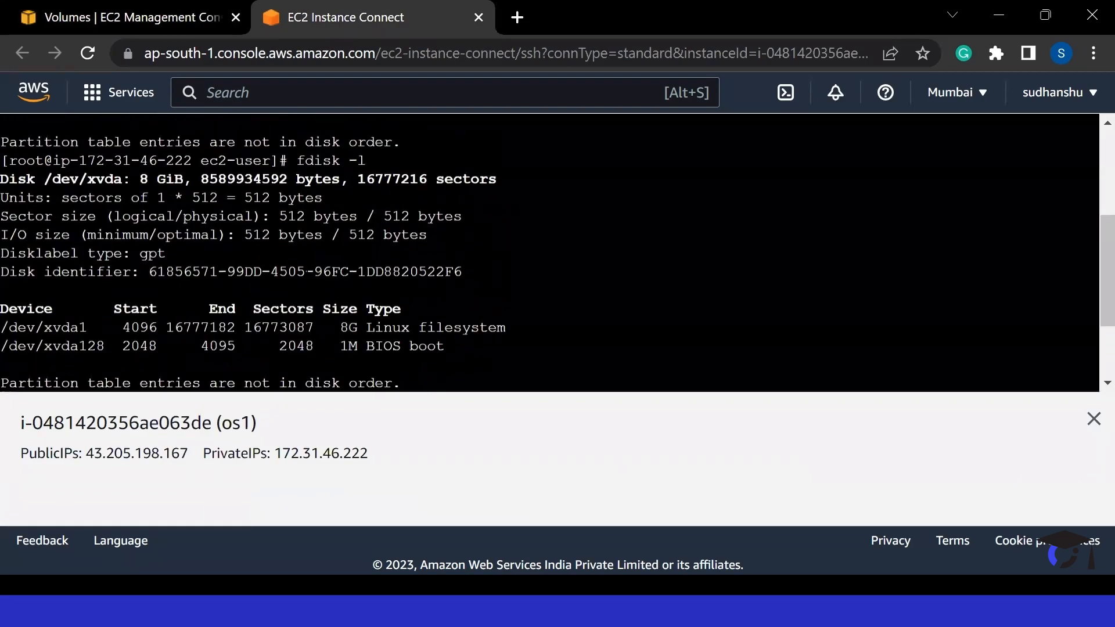
scroll(549, 254, "up", 1)
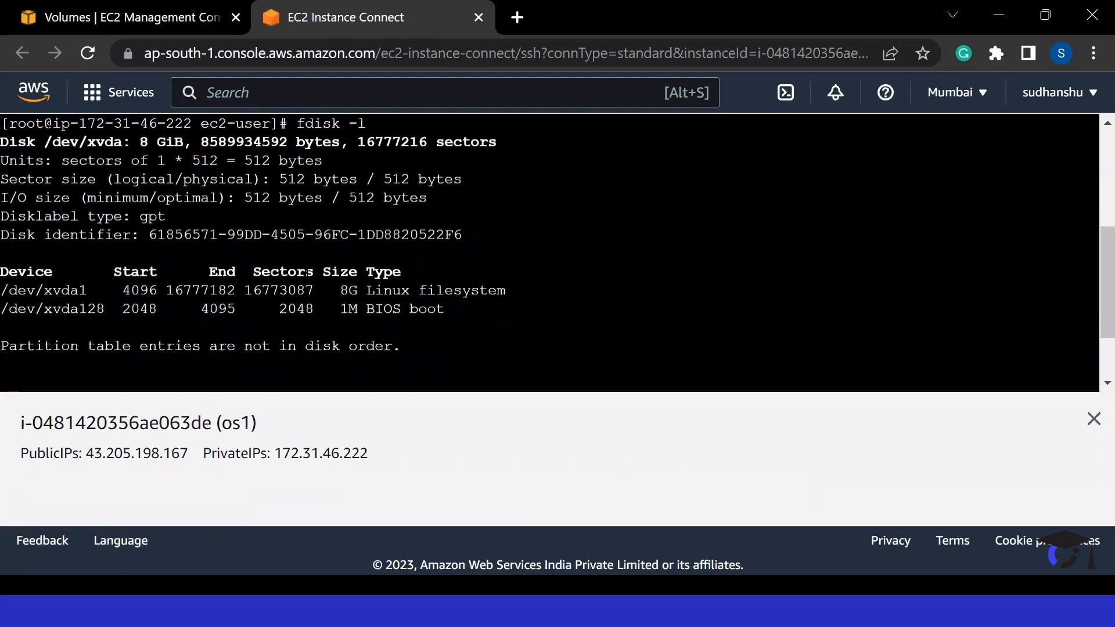
left_click_drag(131, 143, 185, 144)
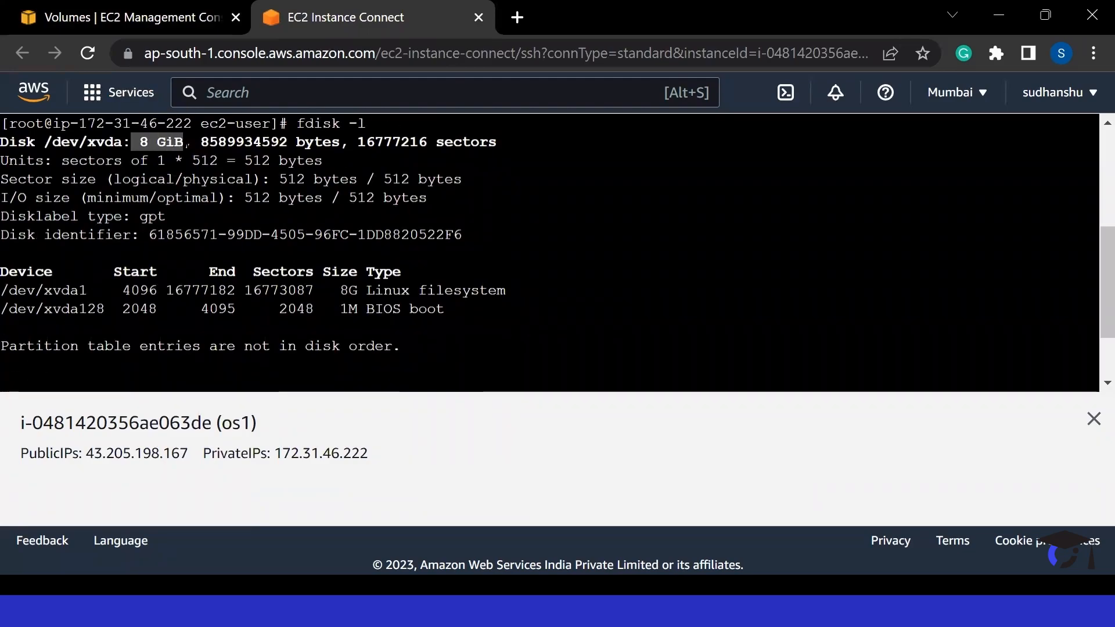
scroll(186, 143, "down", 2)
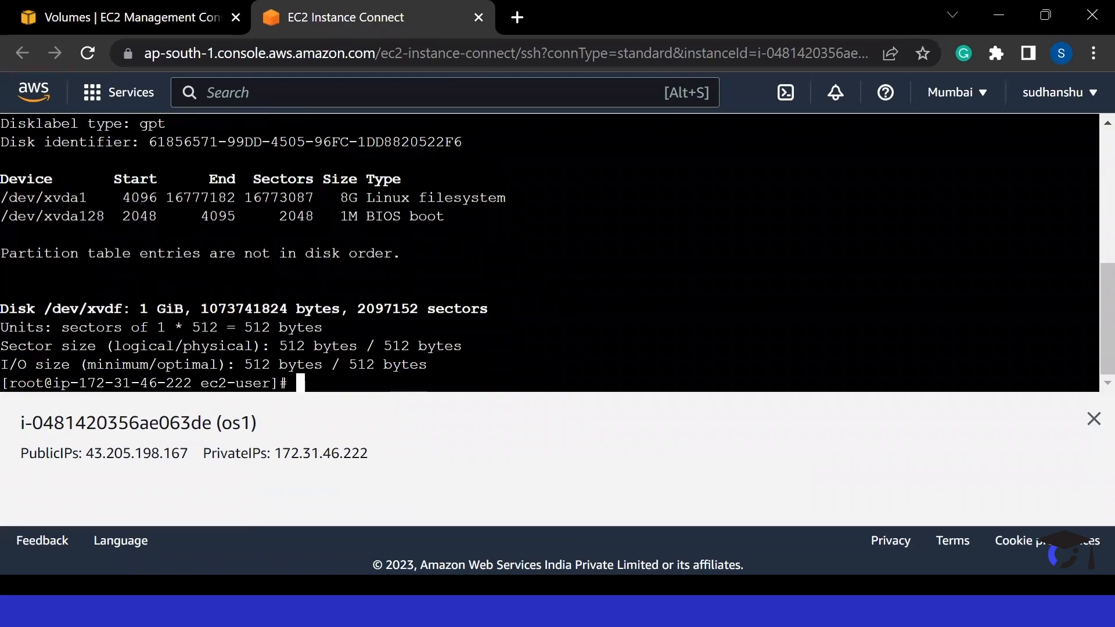
left_click_drag(139, 308, 190, 309)
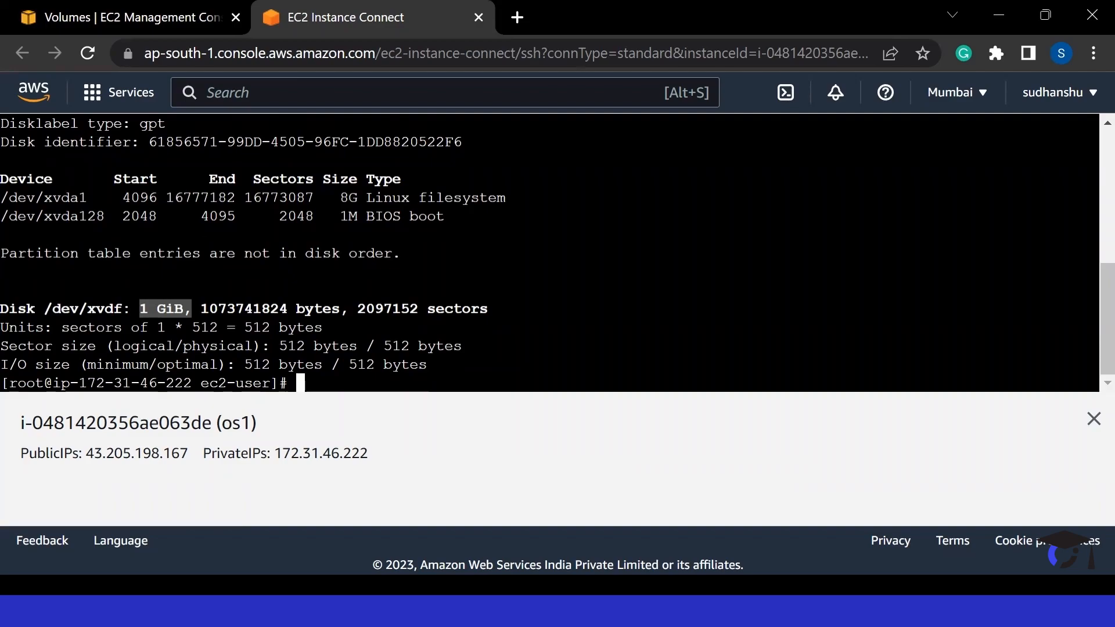
left_click(301, 383)
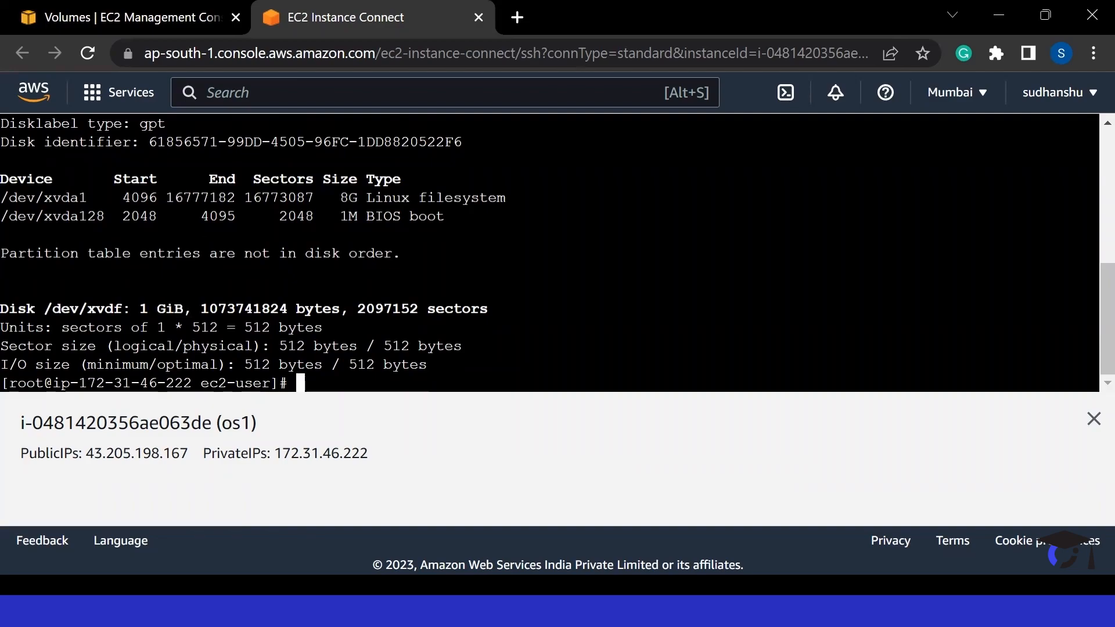
Open the attached 1 GiB disk for partitioning with "fdisk /dev/xvdf"
key("Return")
key("Return")
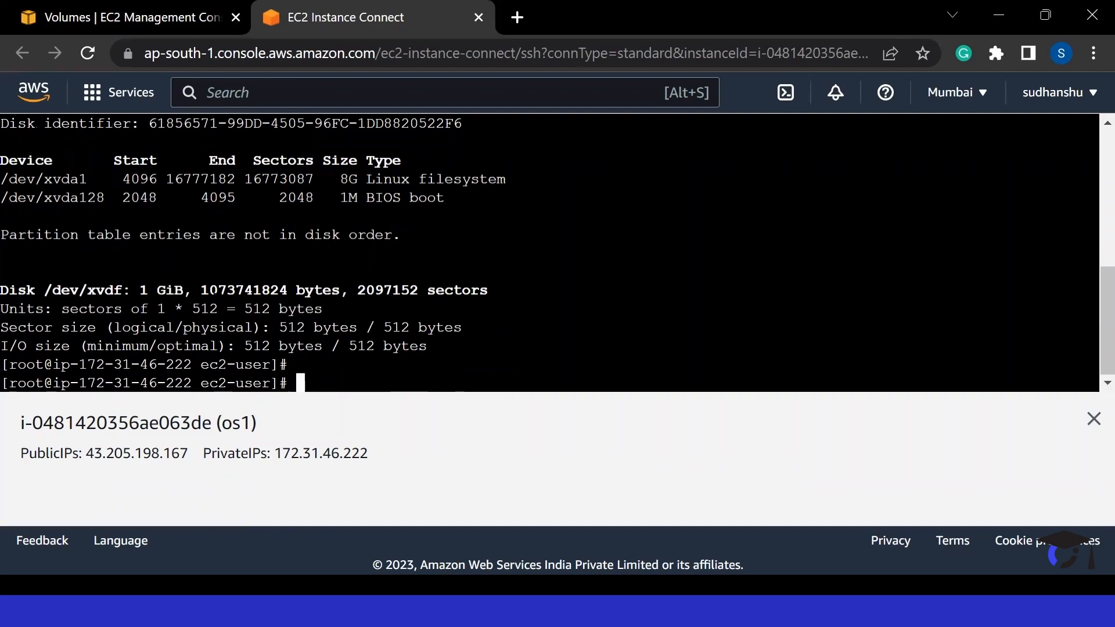
type("fd")
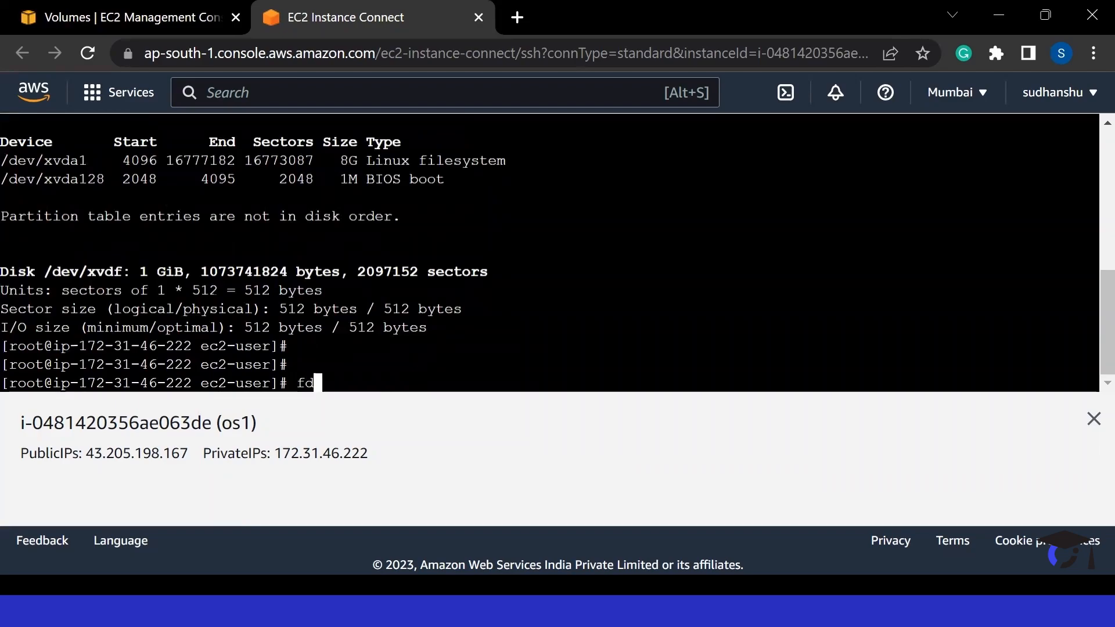
type("isk ")
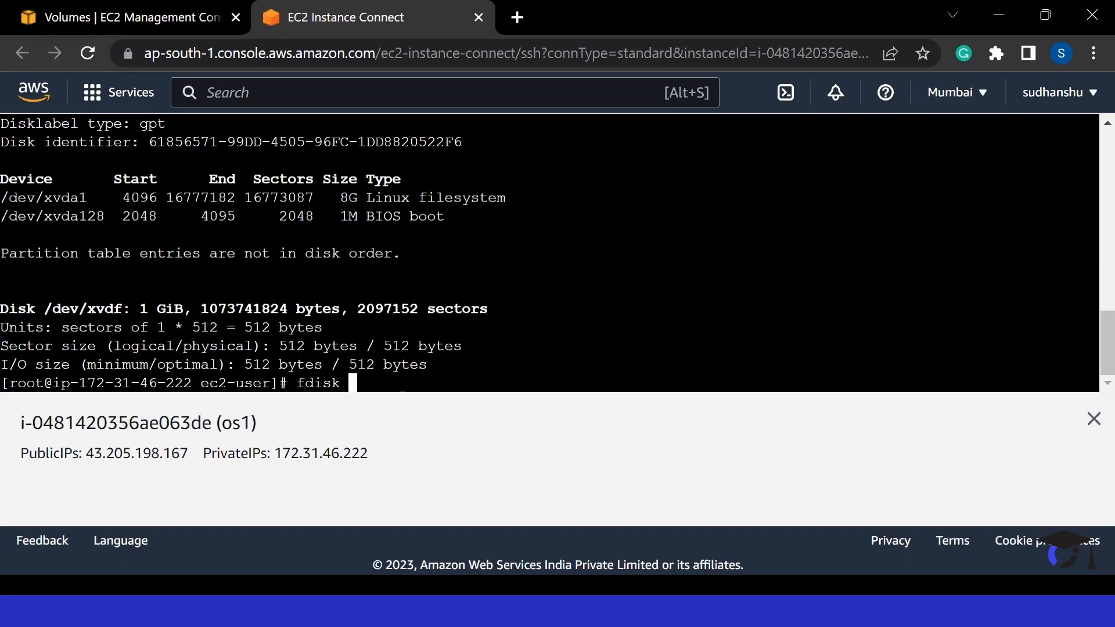
type("/dev/xvdf")
key("Return")
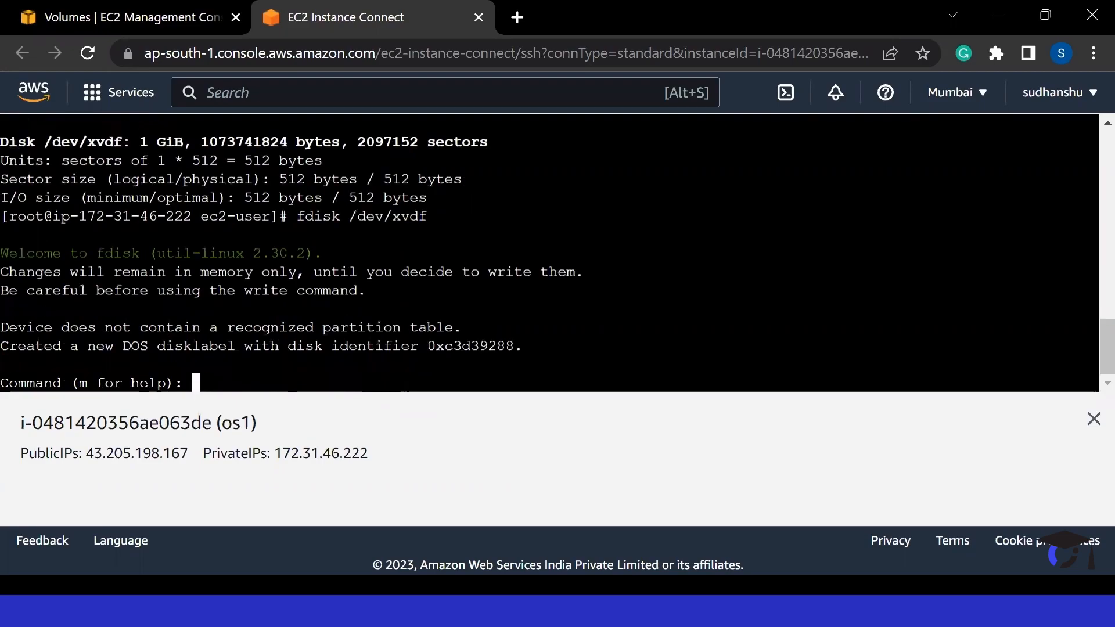
Create a new primary partition on /dev/xvdf with the default number and sectors, and write the partition table
type("n")
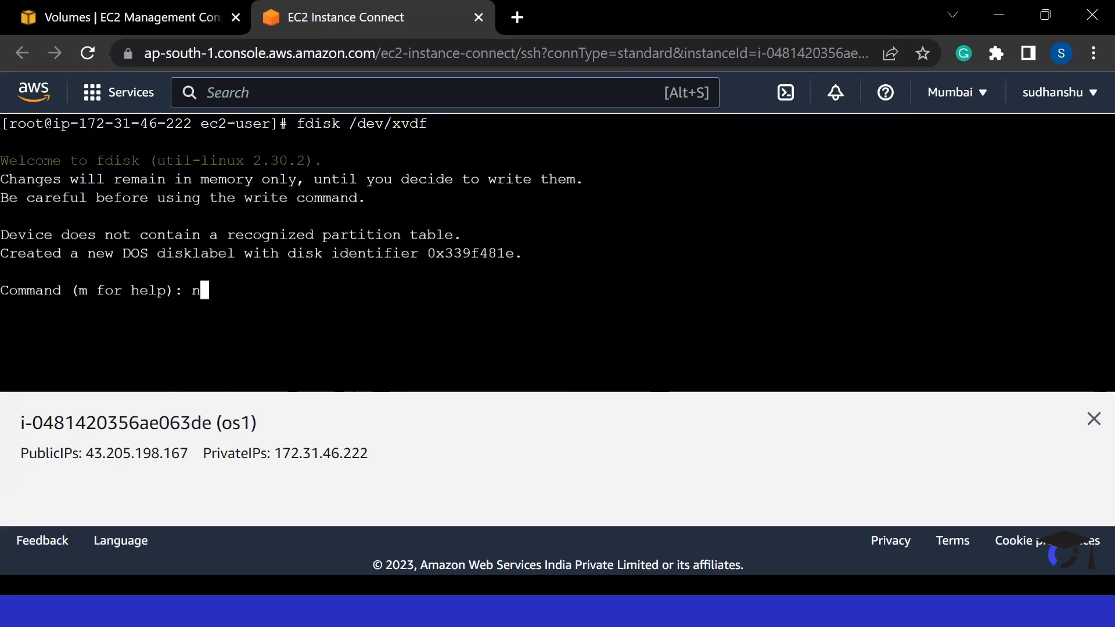
key("Return")
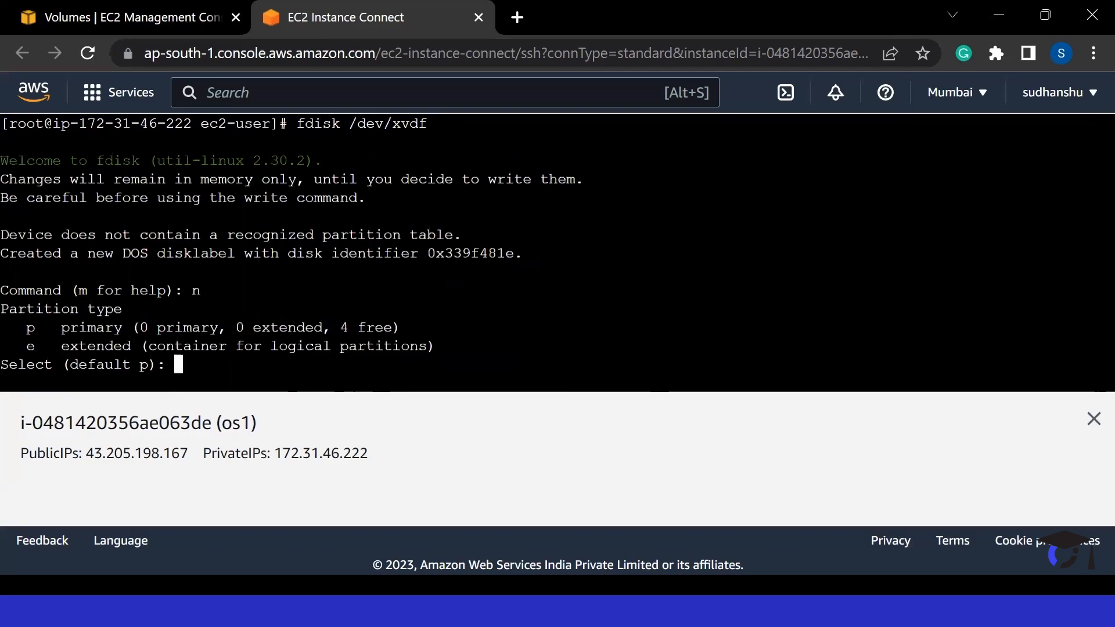
type("p")
key("Return")
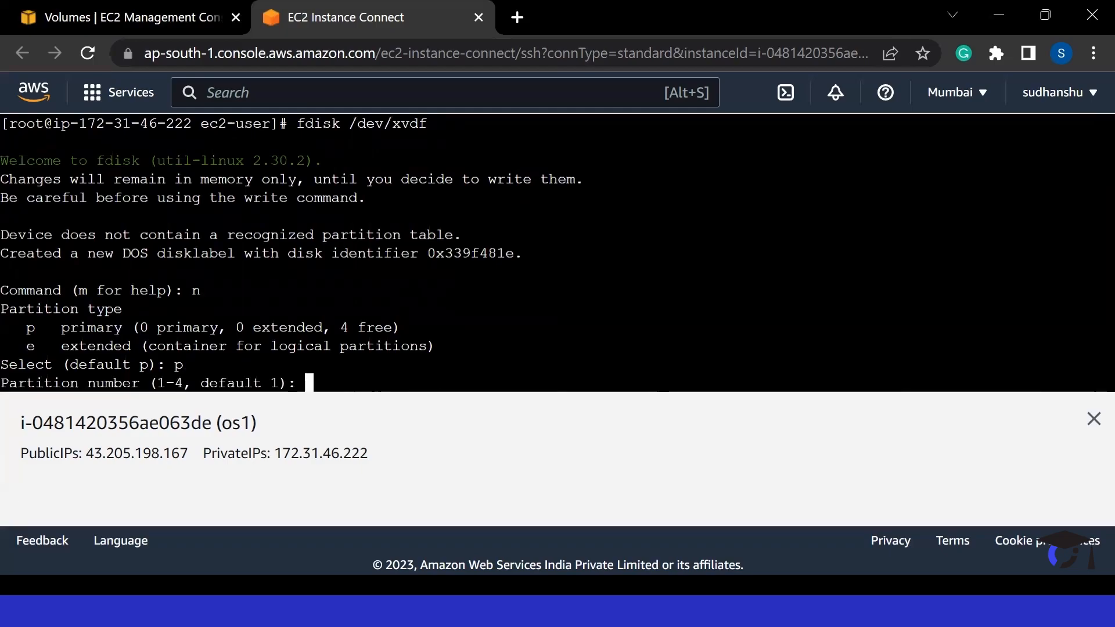
key("Return")
key("Return")
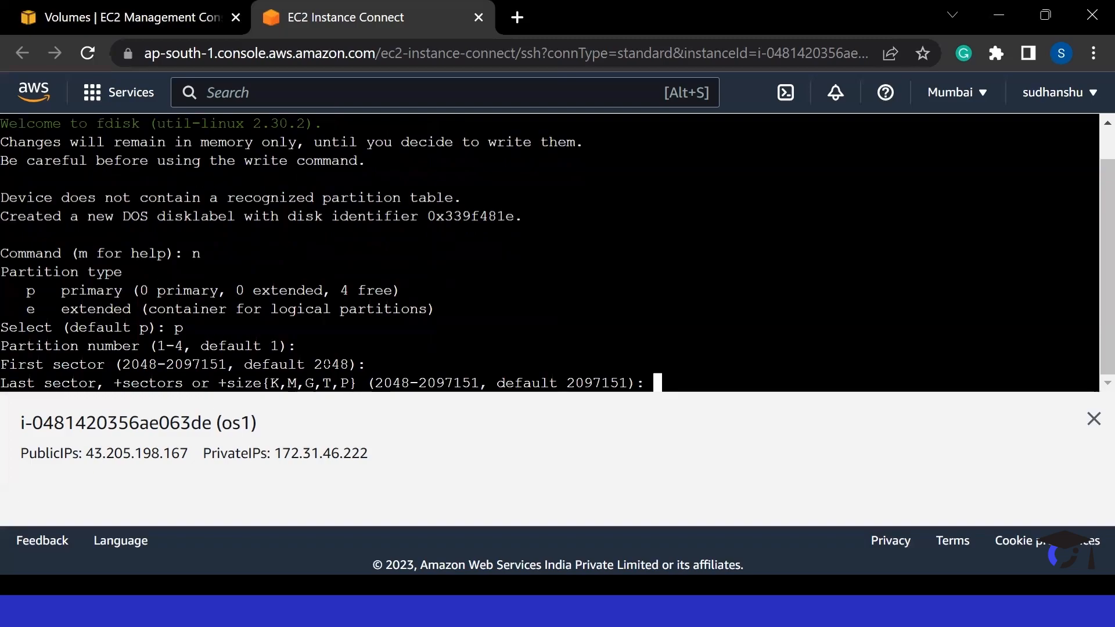
key("Return")
type("w")
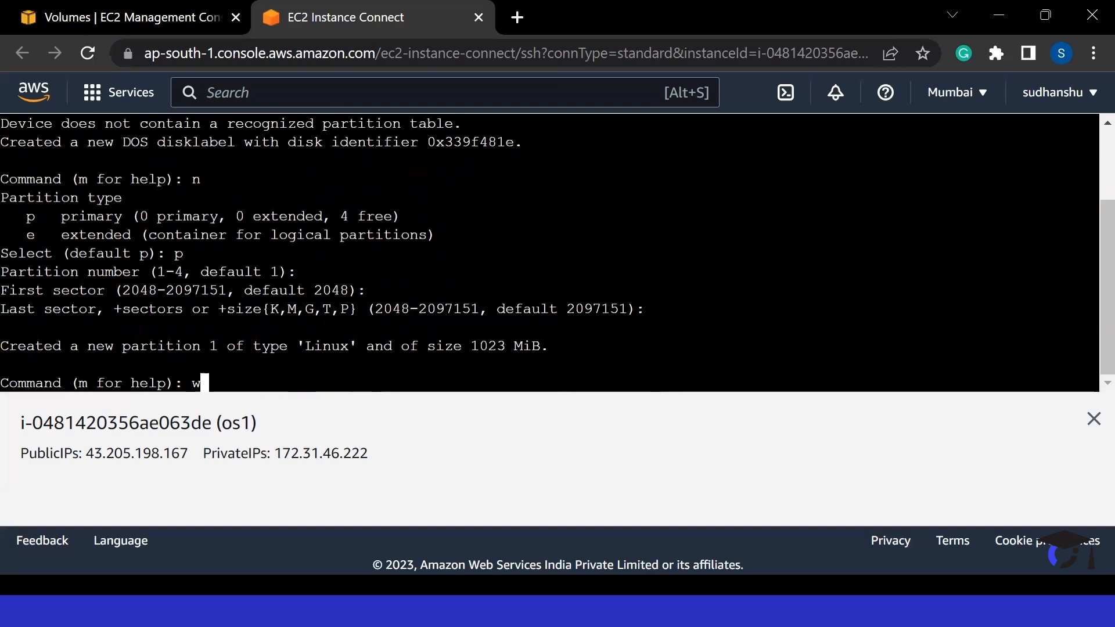
key("Return")
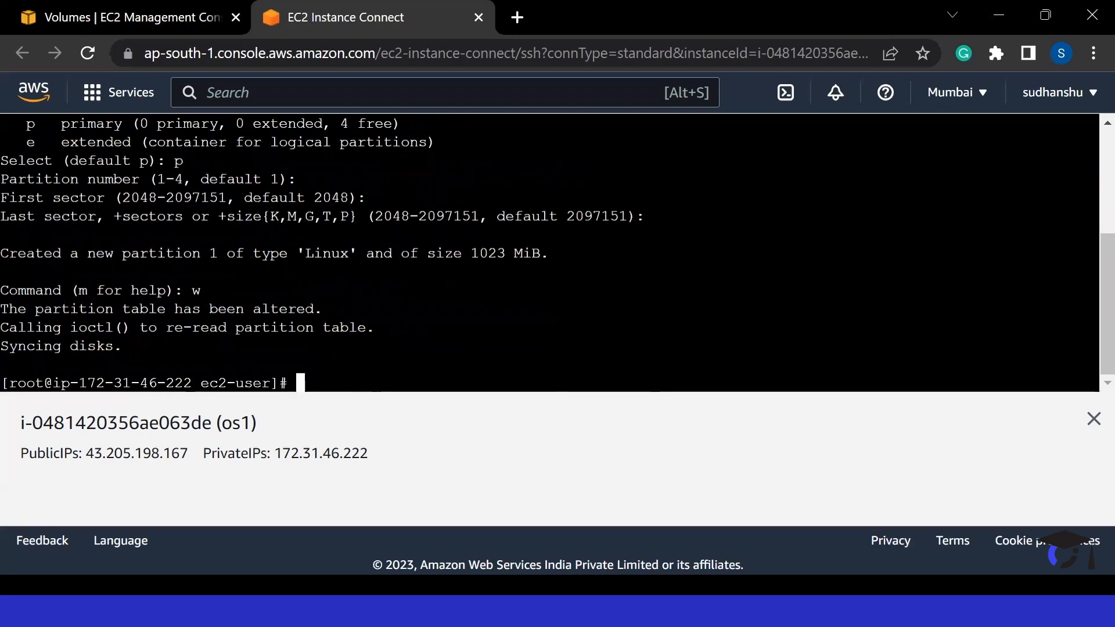
List the disks with "fdisk -l" and examine the new partition's device name and size
type("fdisk -l")
key("Return")
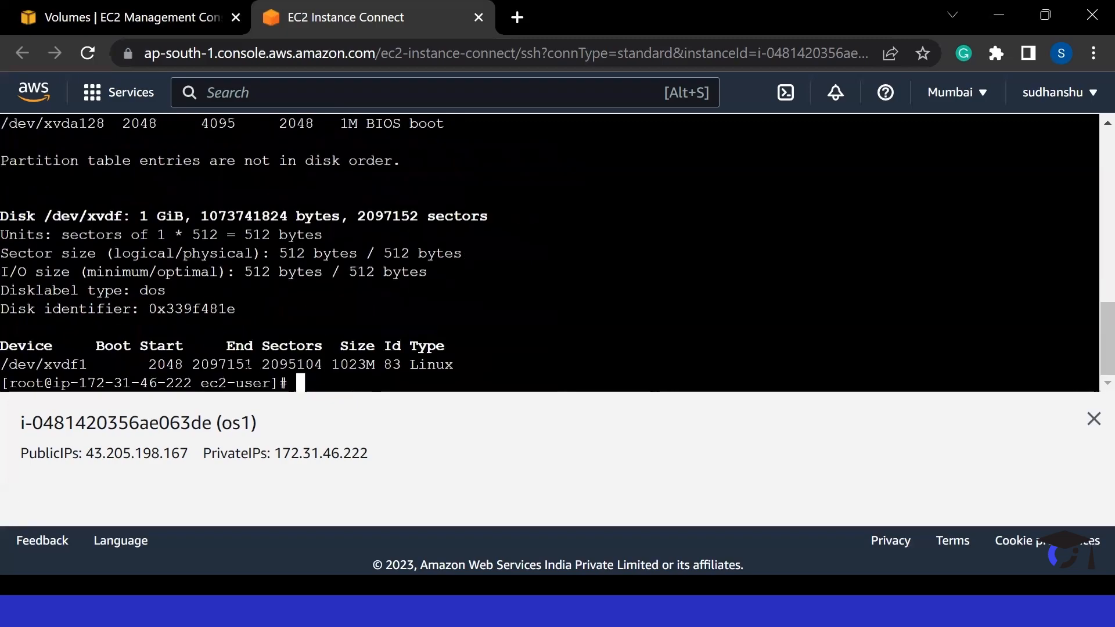
left_click_drag(87, 365, 1, 366)
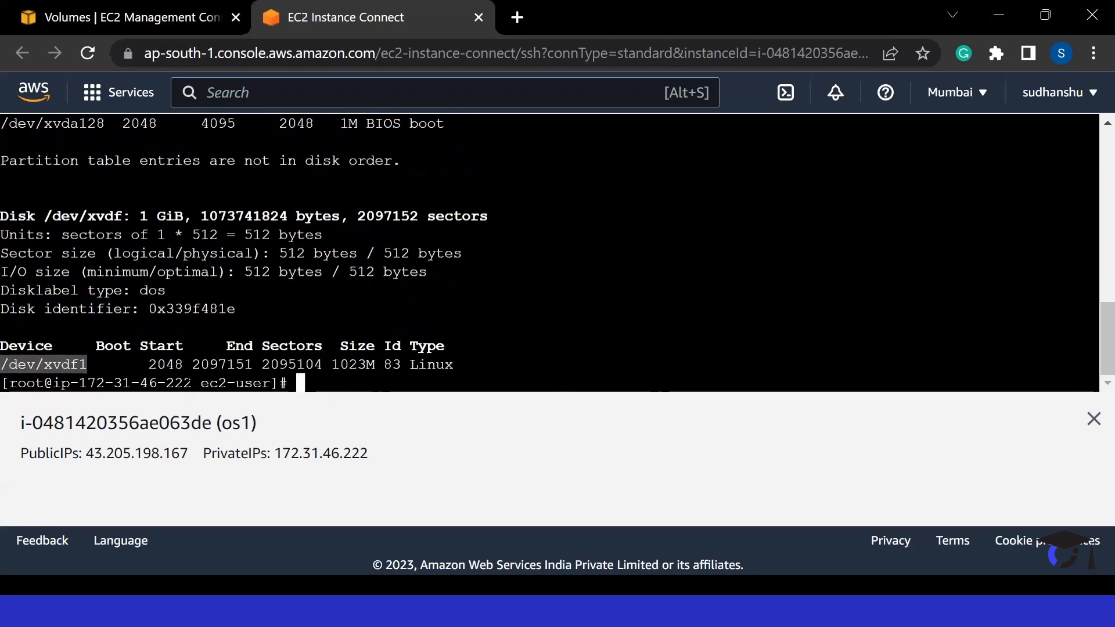
left_click_drag(334, 364, 382, 365)
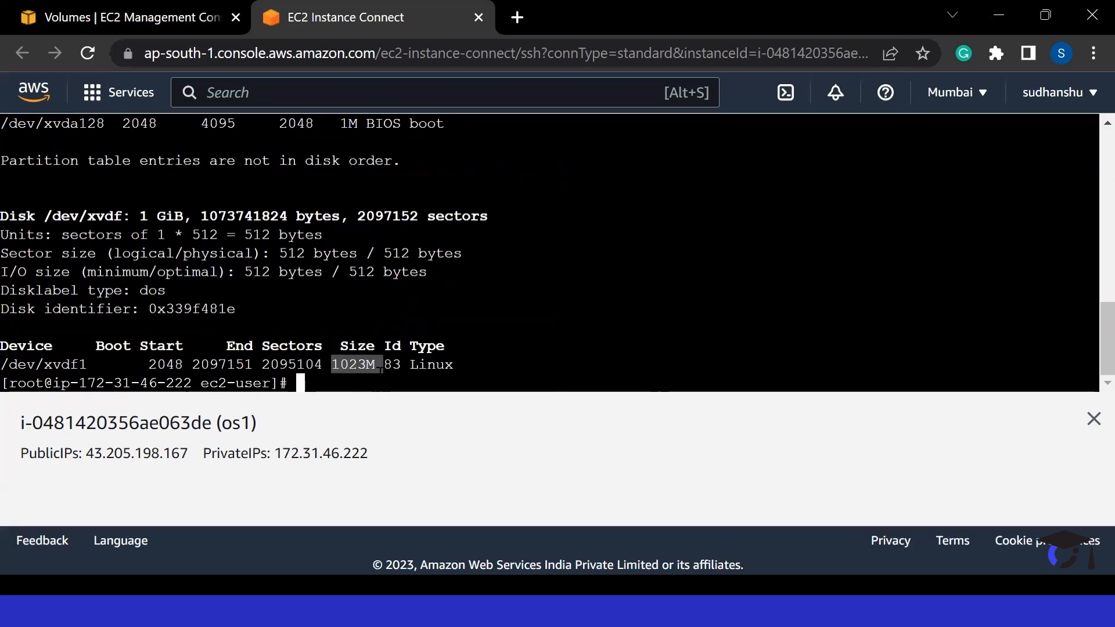
left_click(328, 383)
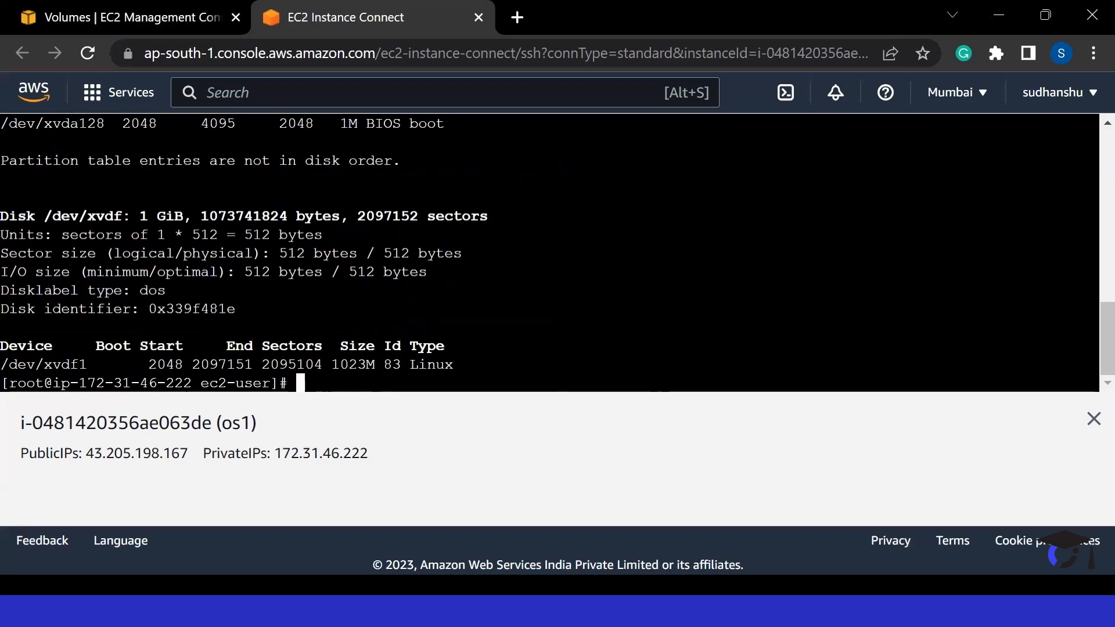
Format the new partition as ext4 with "mkfs.ext4 /dev/xvdf1"
type("mkfs.ext4 ")
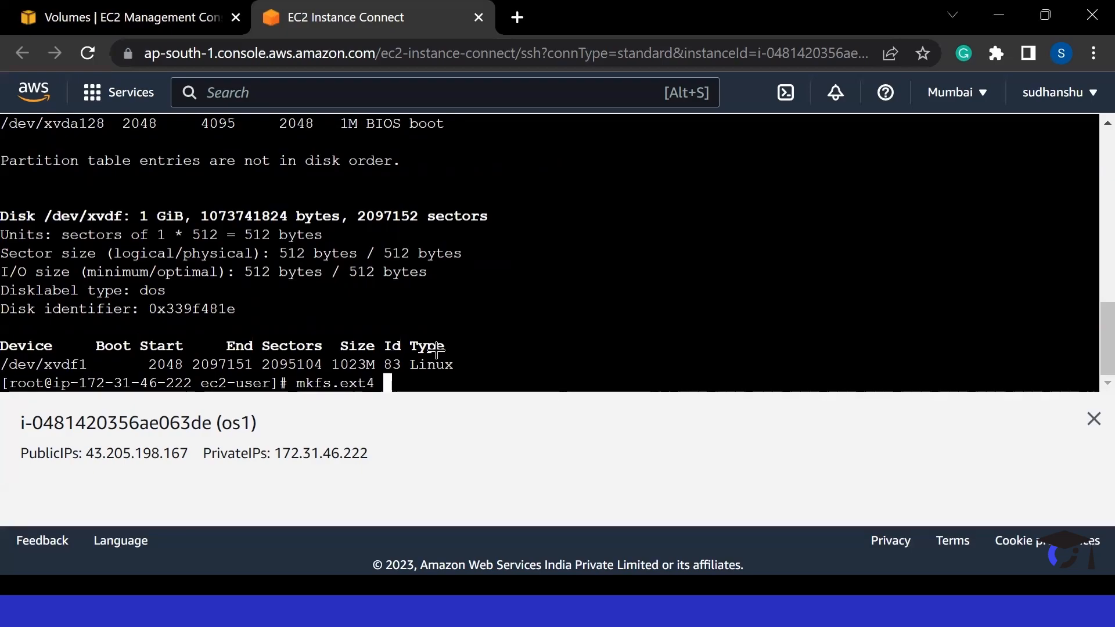
type("/dev/xvdf1")
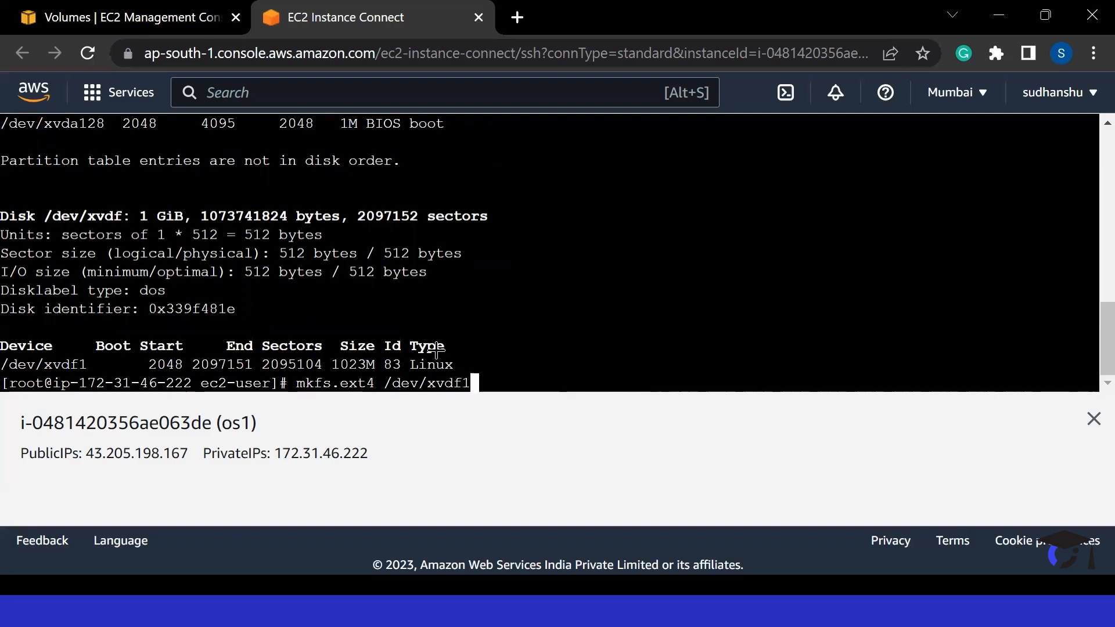
key("Return")
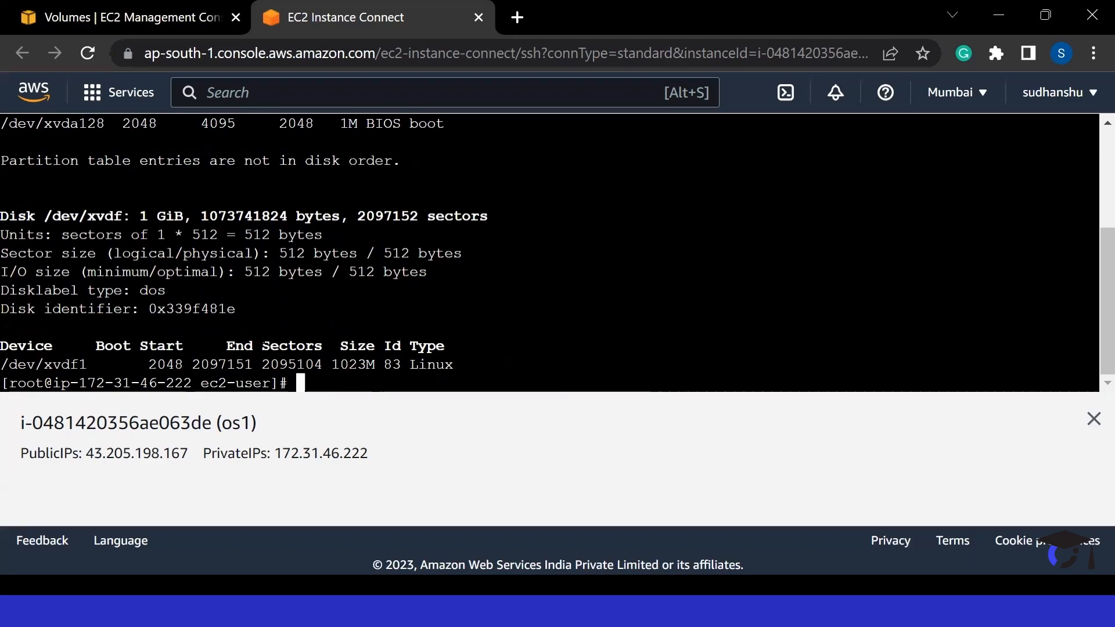
Change to the root directory with "cd /" and create a directory named newhd
key("Return")
key("Return")
key("Return")
type("cd ")
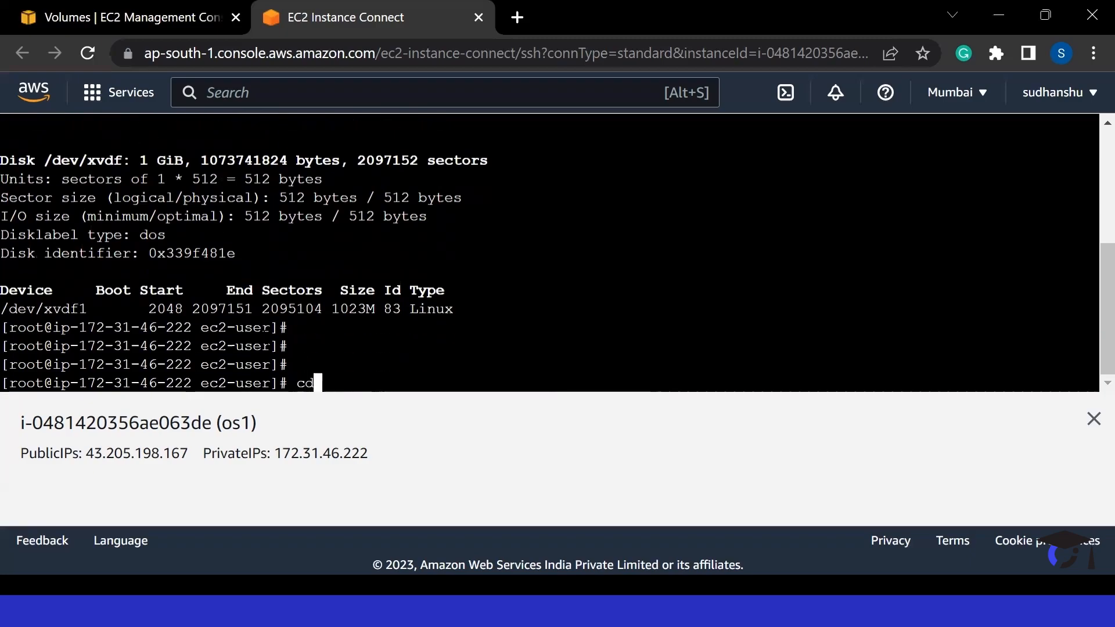
type("/")
key("Return")
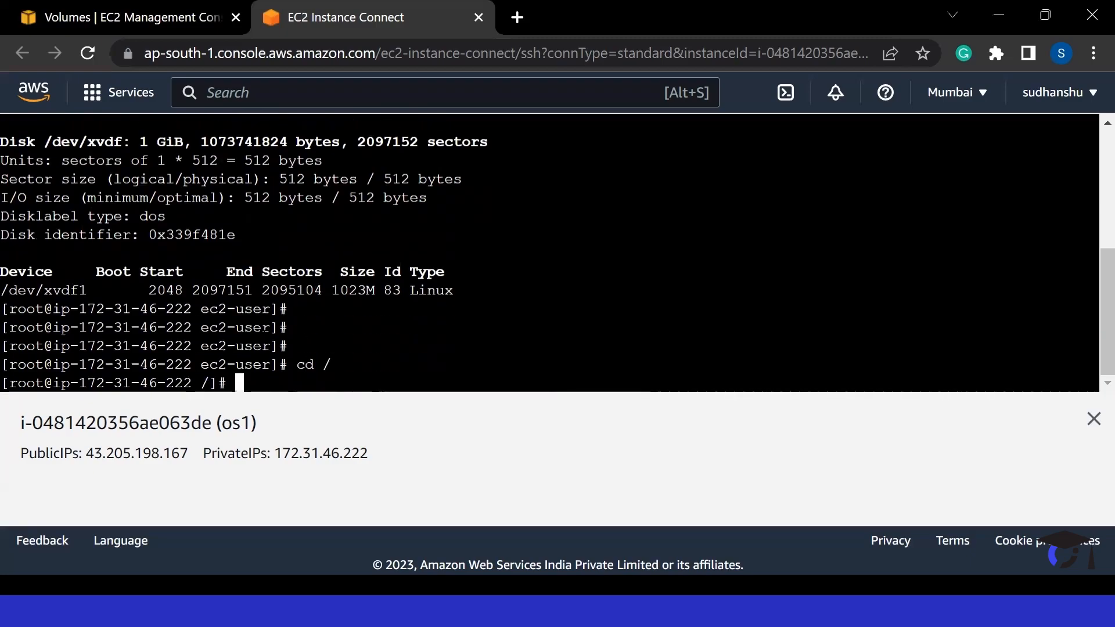
type("mkdir newh")
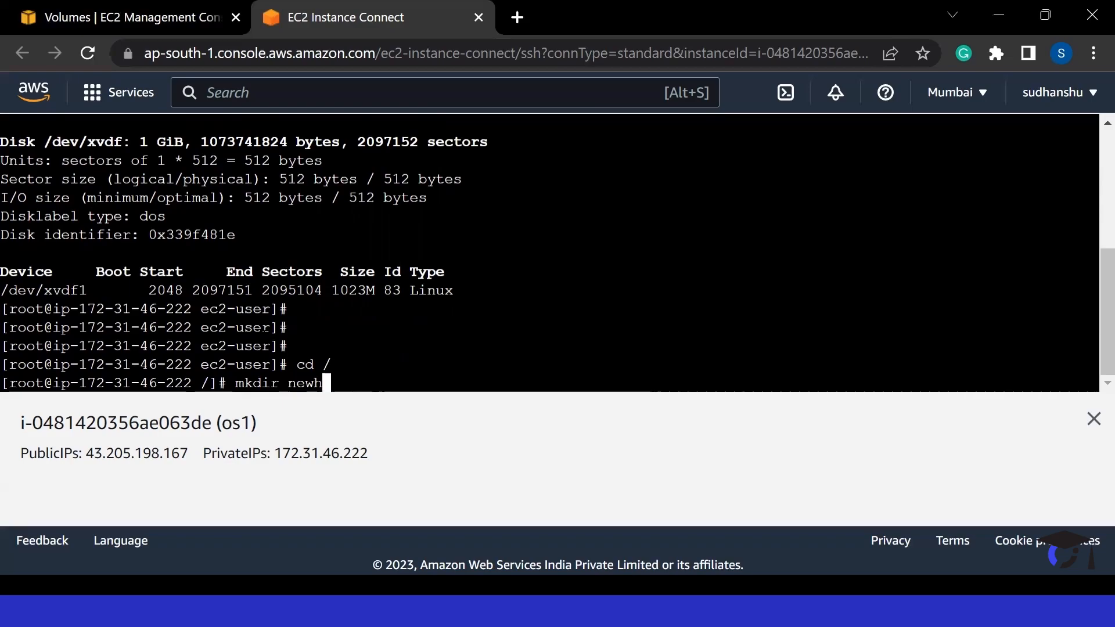
type("d")
key("Return")
Mount the partition on the new directory with "mount /dev/xvdf1 /newhd"
type("m")
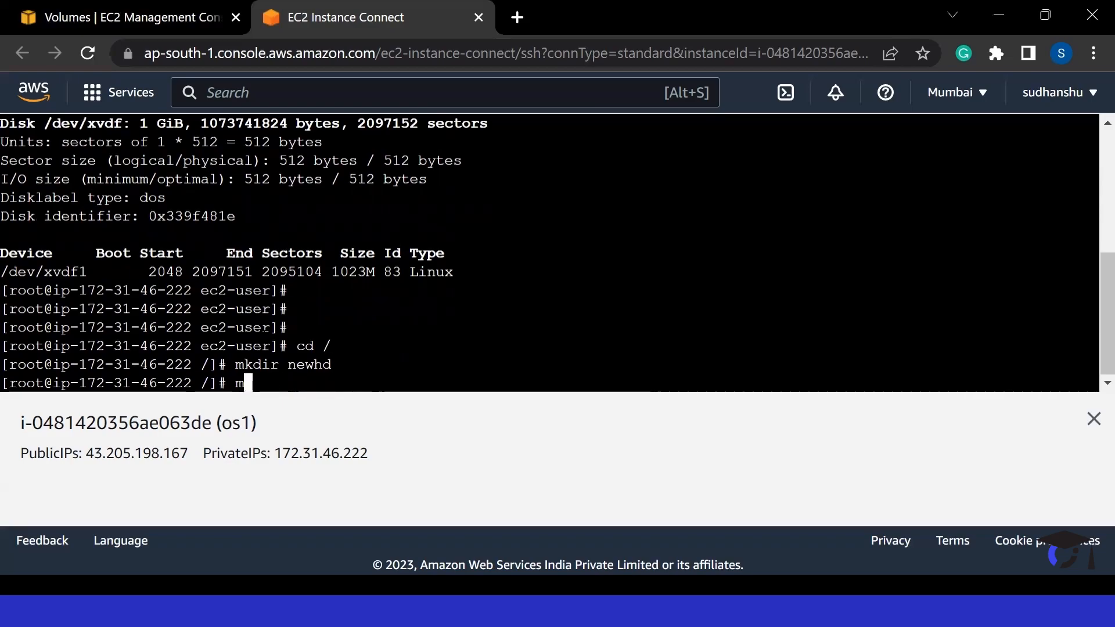
type("ount /")
type("dev/xv")
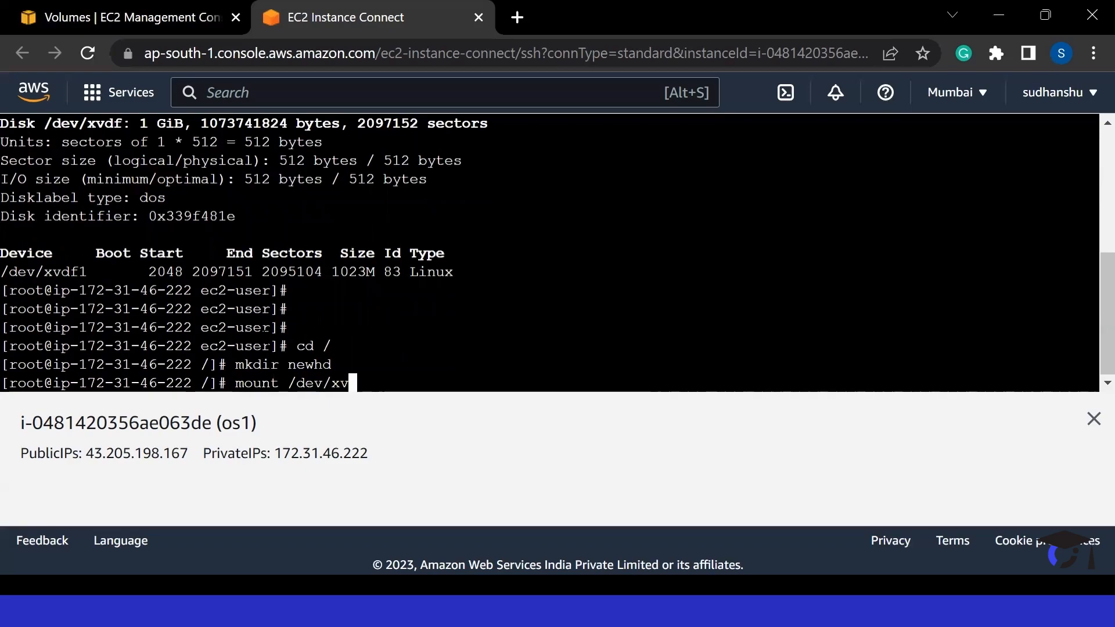
type("df1 /newhd")
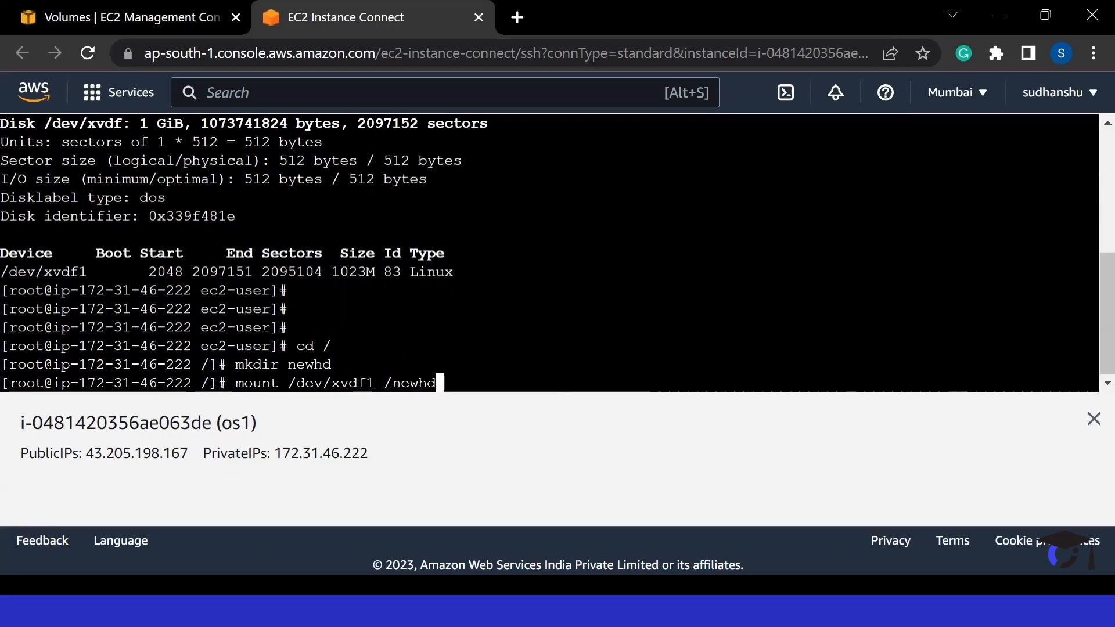
key("Return")
List the mounted filesystems with "df -h" and examine the new partition's entry and mount point
type("df -h")
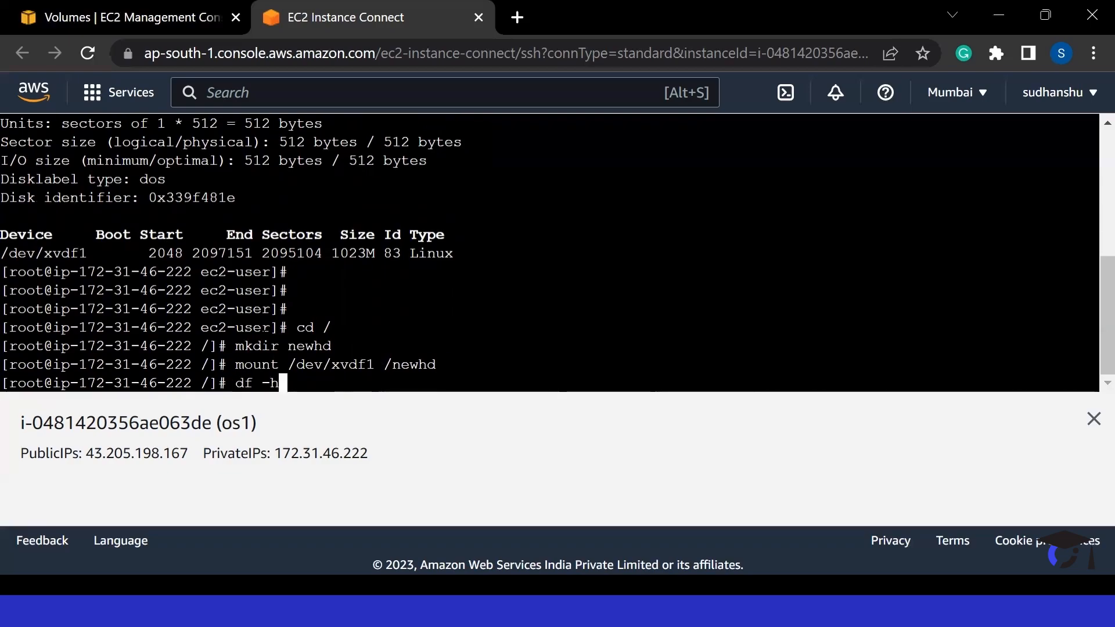
key("Return")
scroll(550, 252, "up", 1)
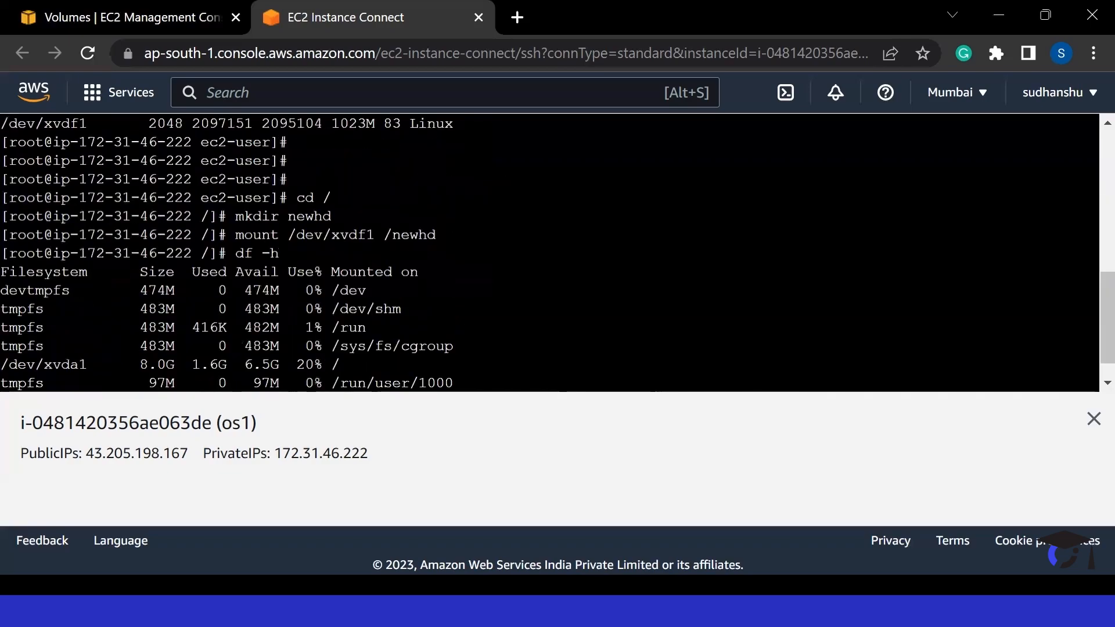
scroll(65, 389, "down", 1)
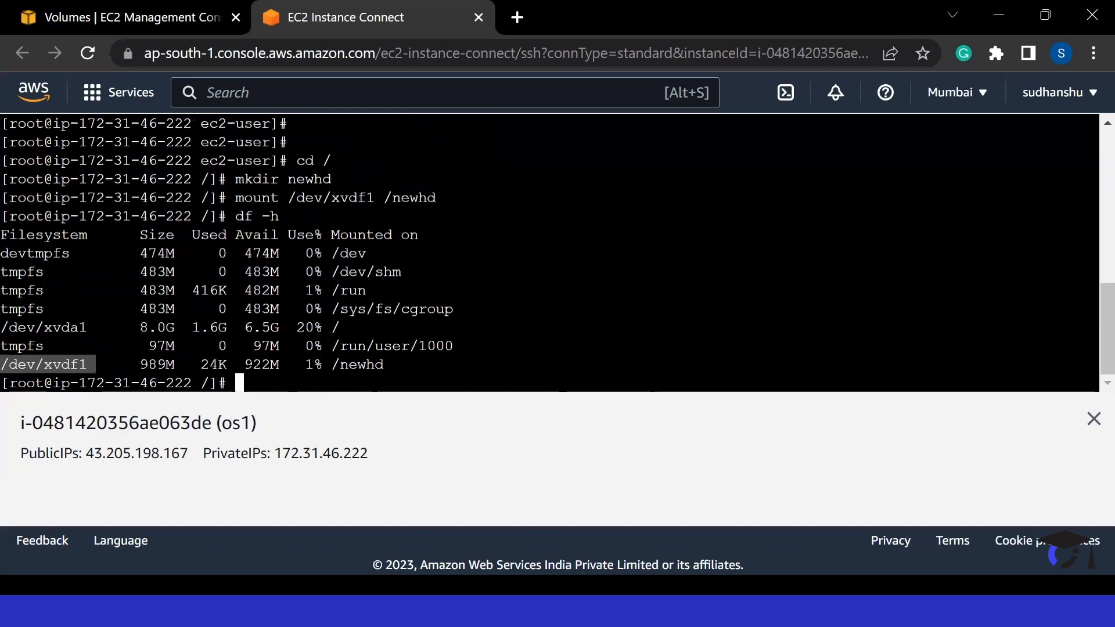
double_click(378, 364)
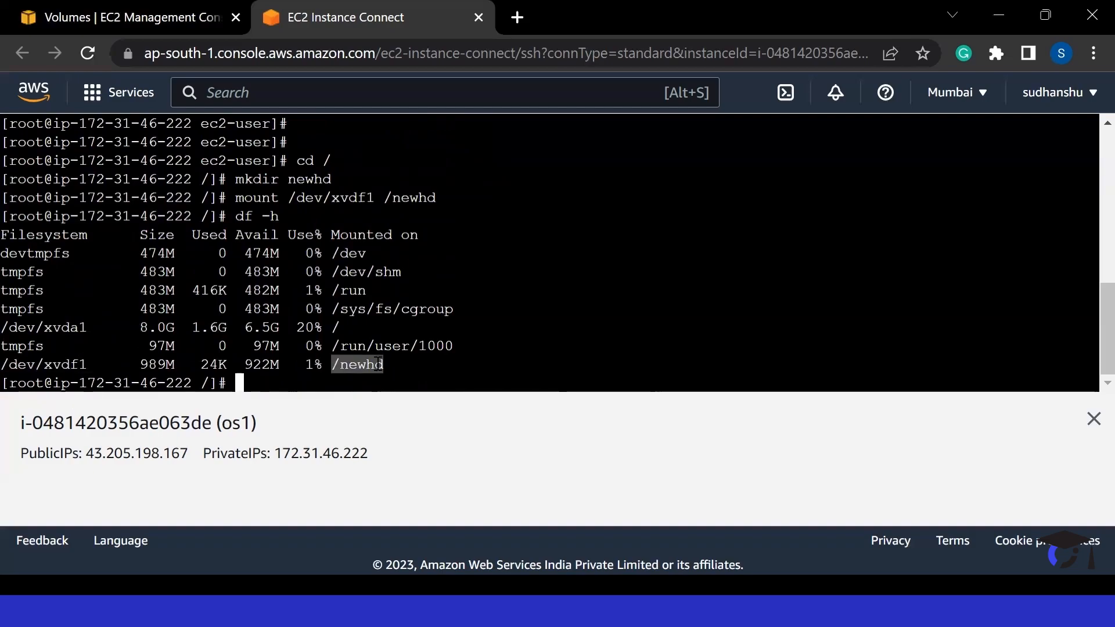
Change into the newhd directory and list its contents with "ls"
left_click(299, 391)
type("cd new")
key("Tab")
key("Return")
type("ls")
key("Return")
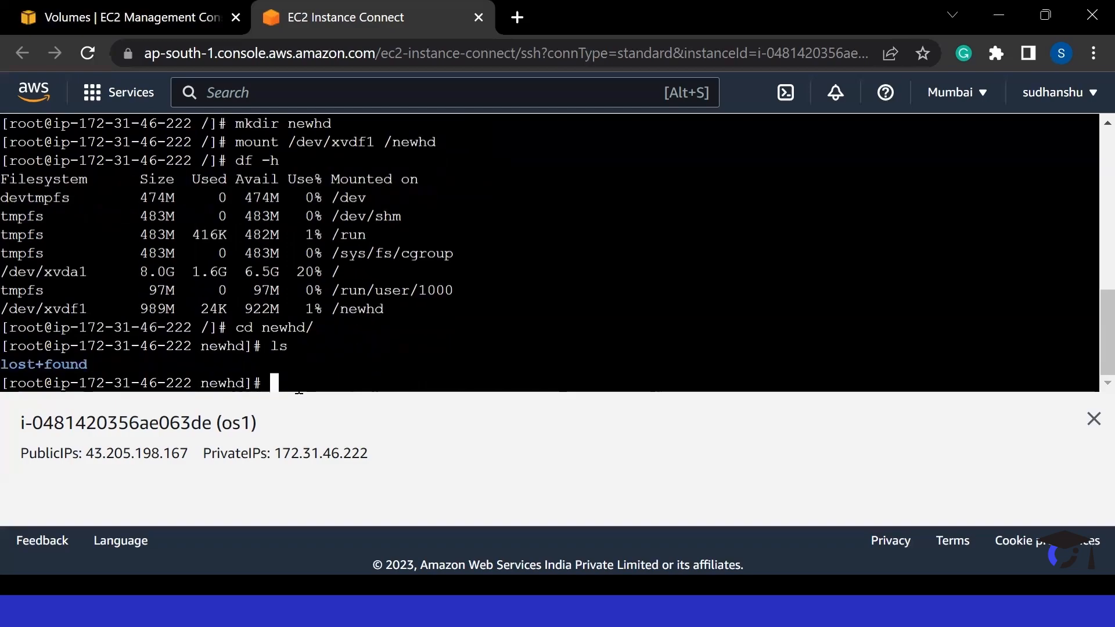
Create the file v1.txt in newhd using "cat > v1.txt", with the single line "1" as its content
type("cat > v1.txt")
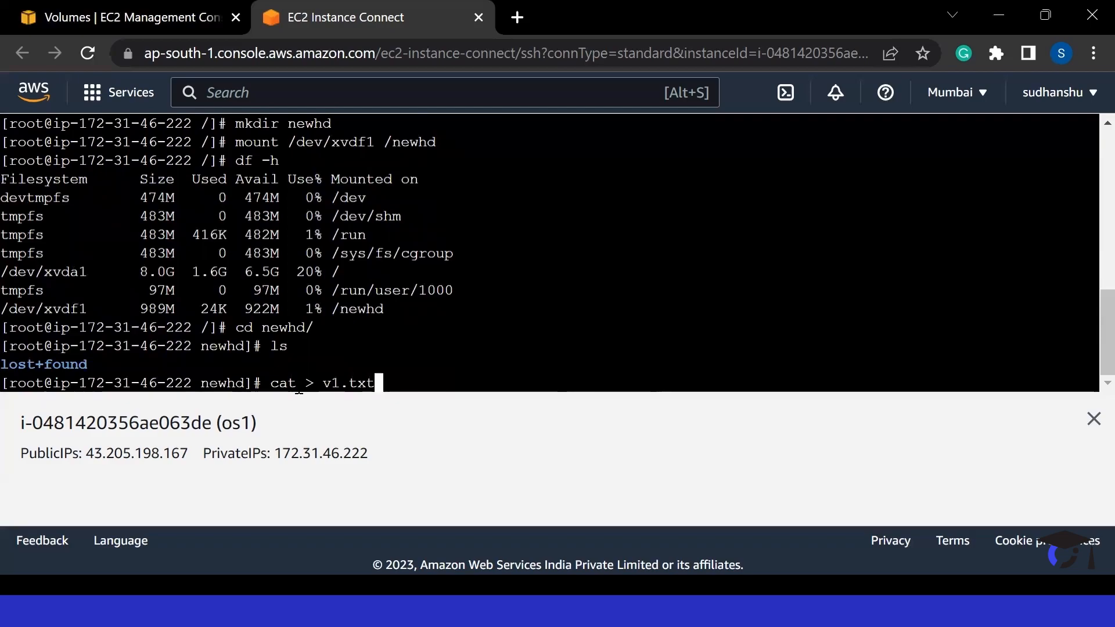
key("Return")
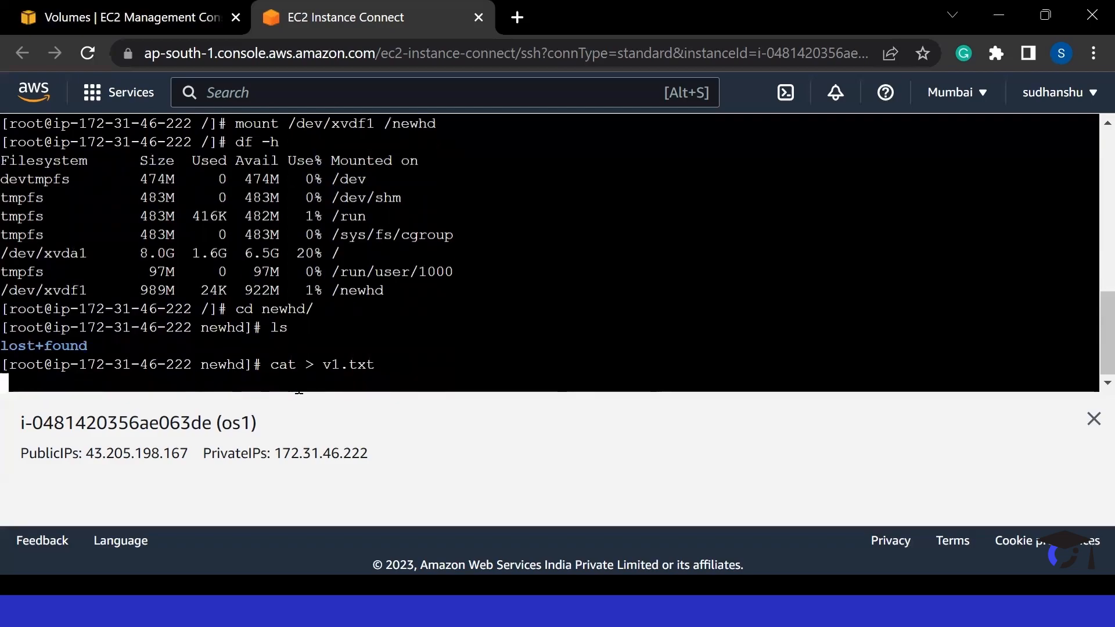
type("1")
key("Return")
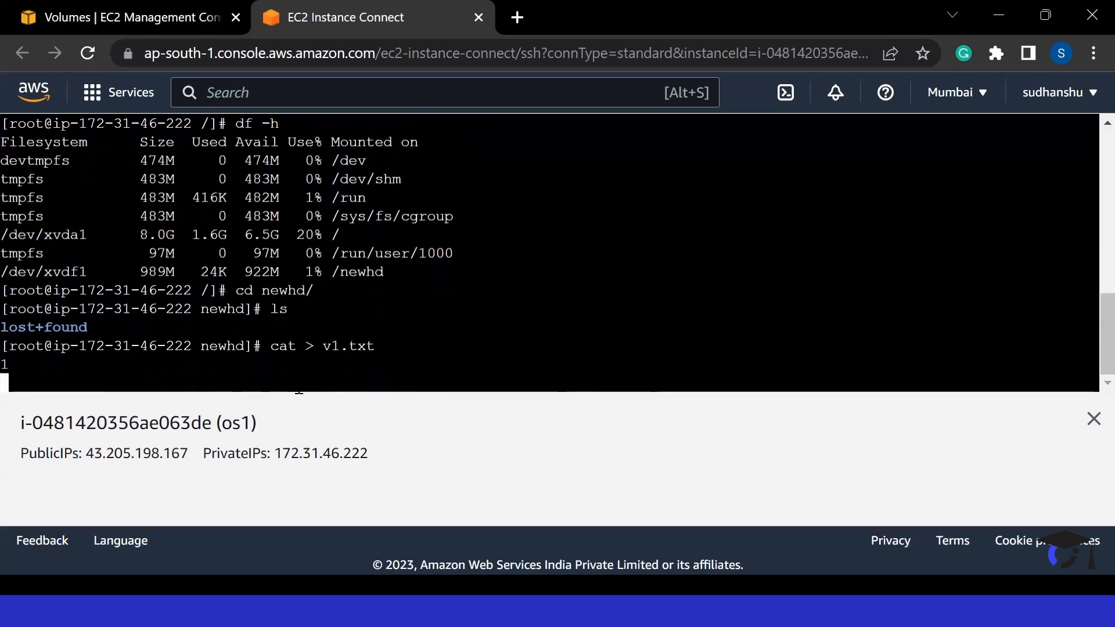
key("ctrl+c")
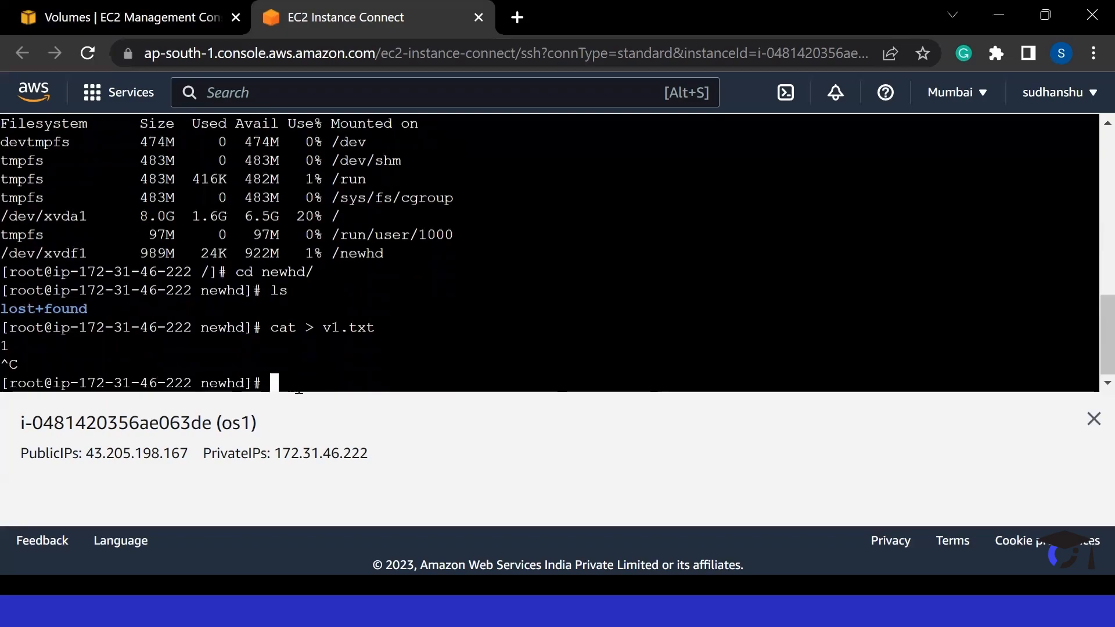
Display the content of v1.txt with "cat" and list the files in newhd
key("Return")
type("cat ")
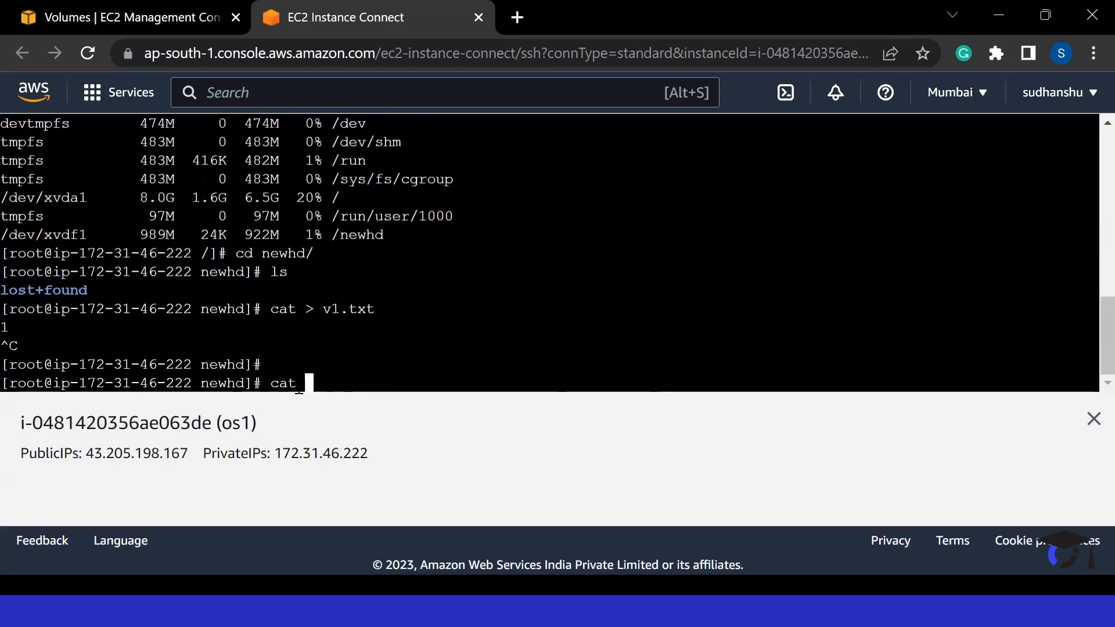
type("v1.txt")
key("Return")
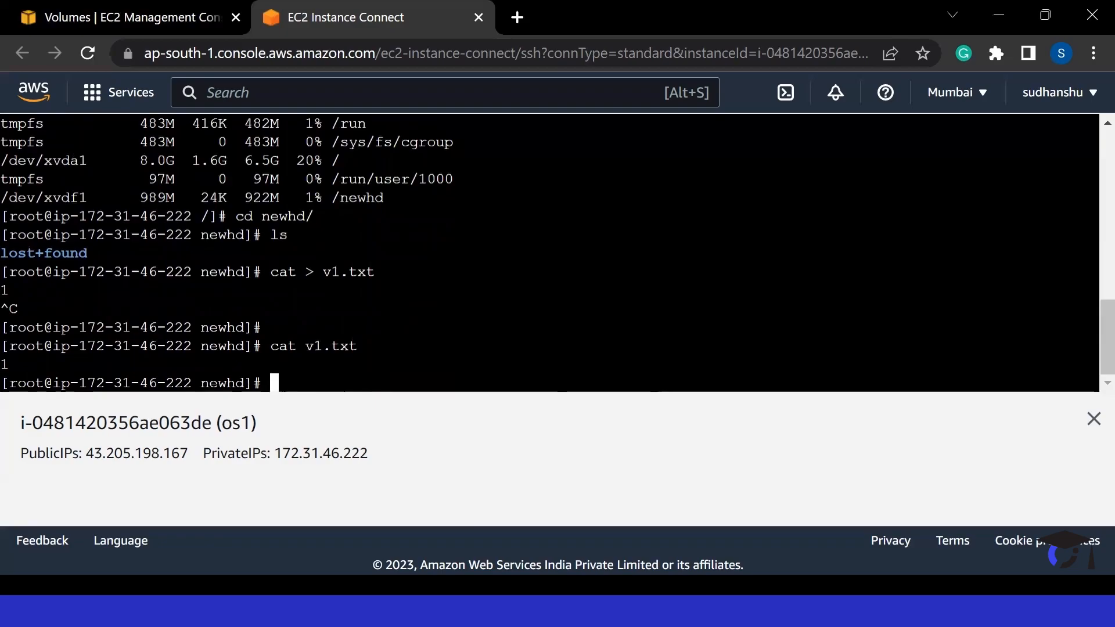
type("ls")
key("Return")
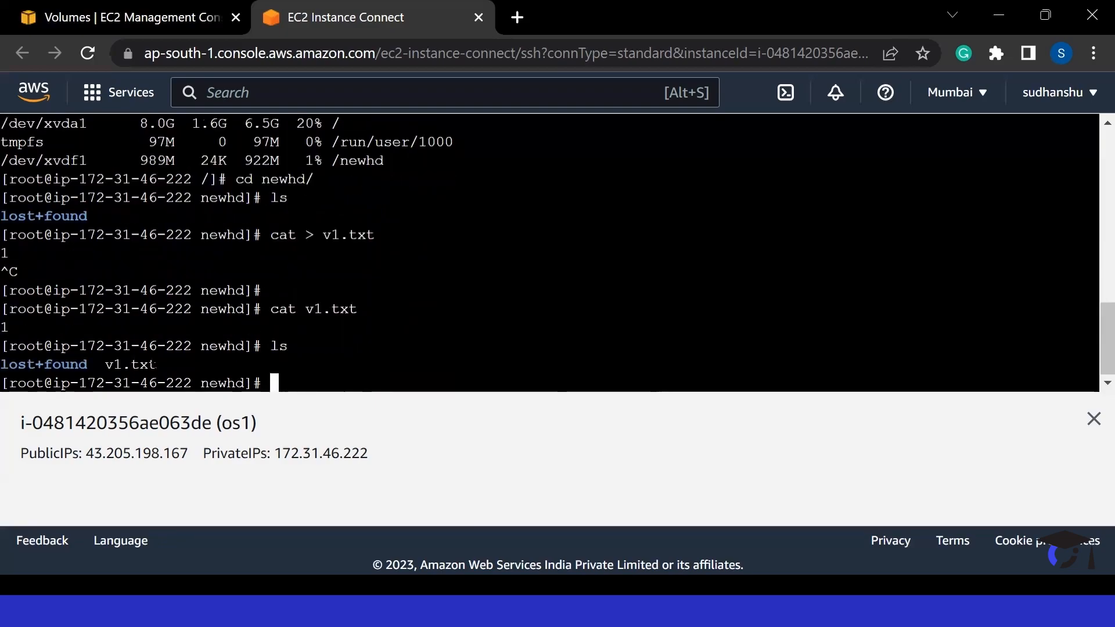
left_click_drag(104, 364, 165, 364)
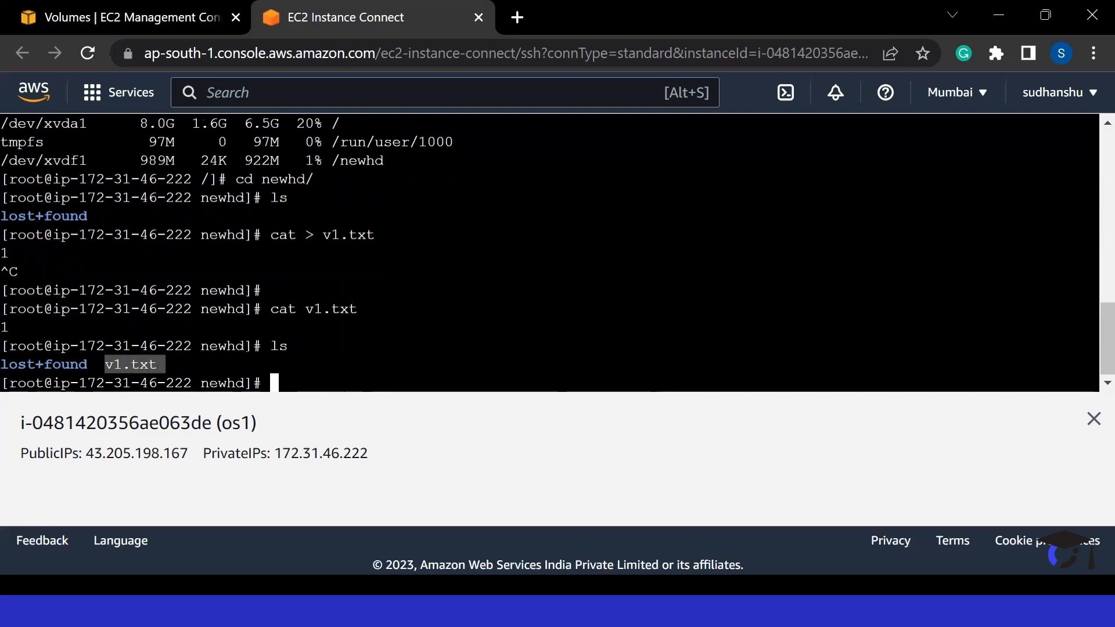
key("ctrl+shift+Tab")
left_click_drag(646, 425, 314, 426)
left_click(325, 17)
left_click(166, 365)
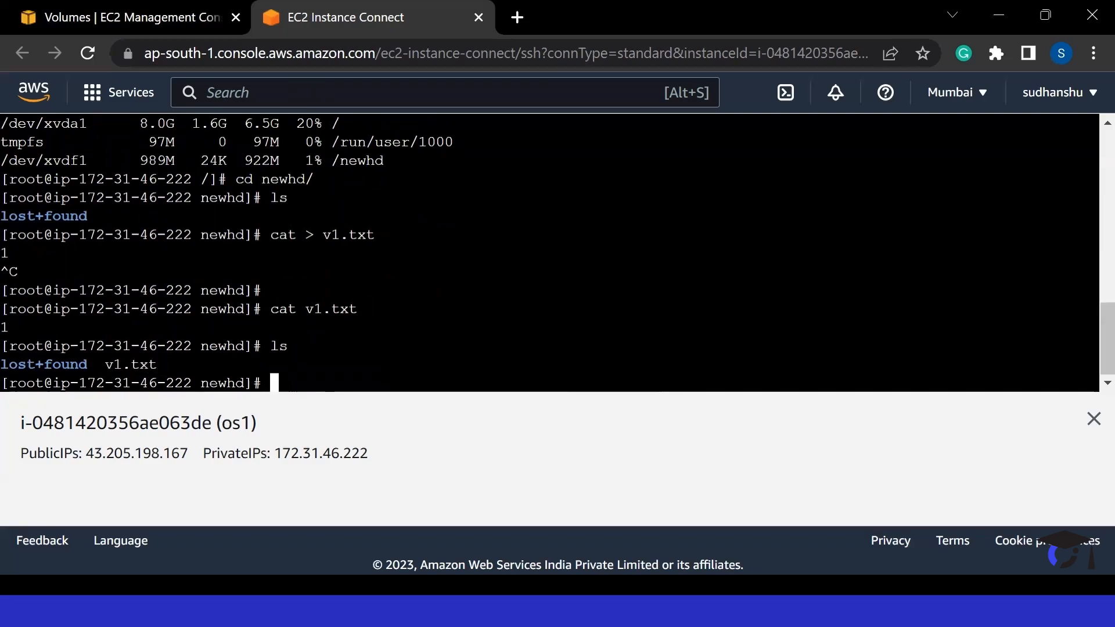
Create a snapshot of the 1 GiB volume in the EC2 console with the description "my first snapshot"
left_click(174, 9)
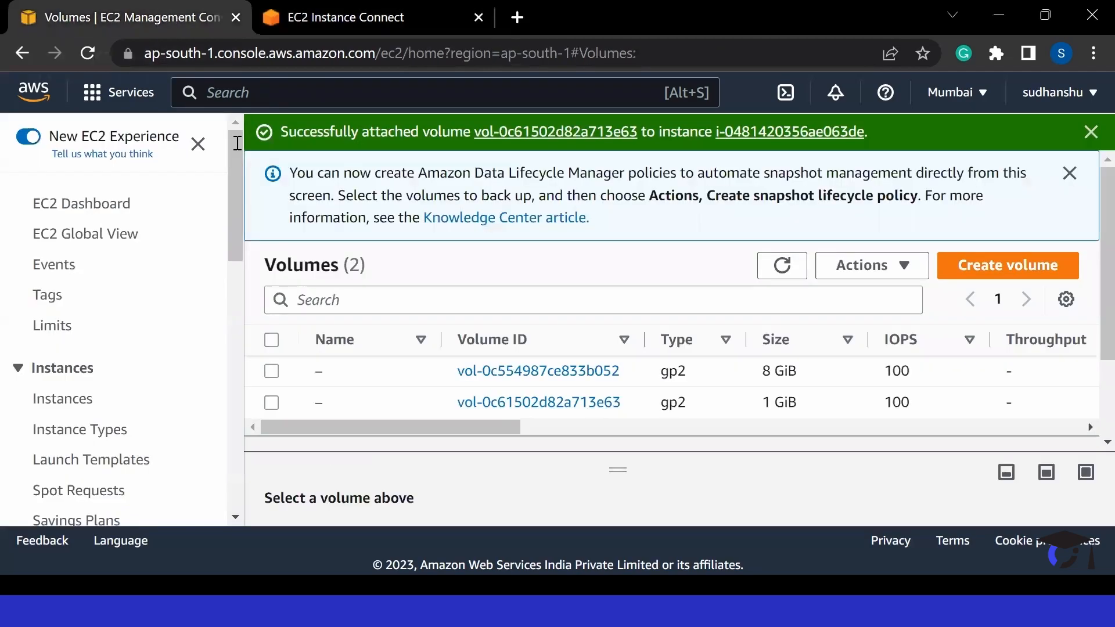
left_click(272, 403)
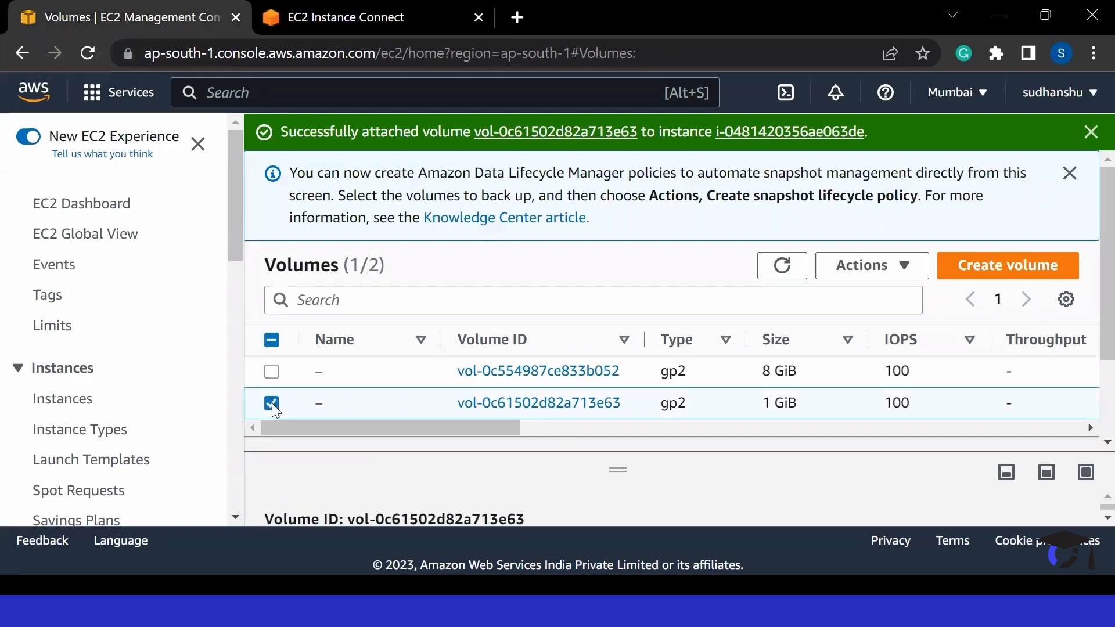
left_click(871, 272)
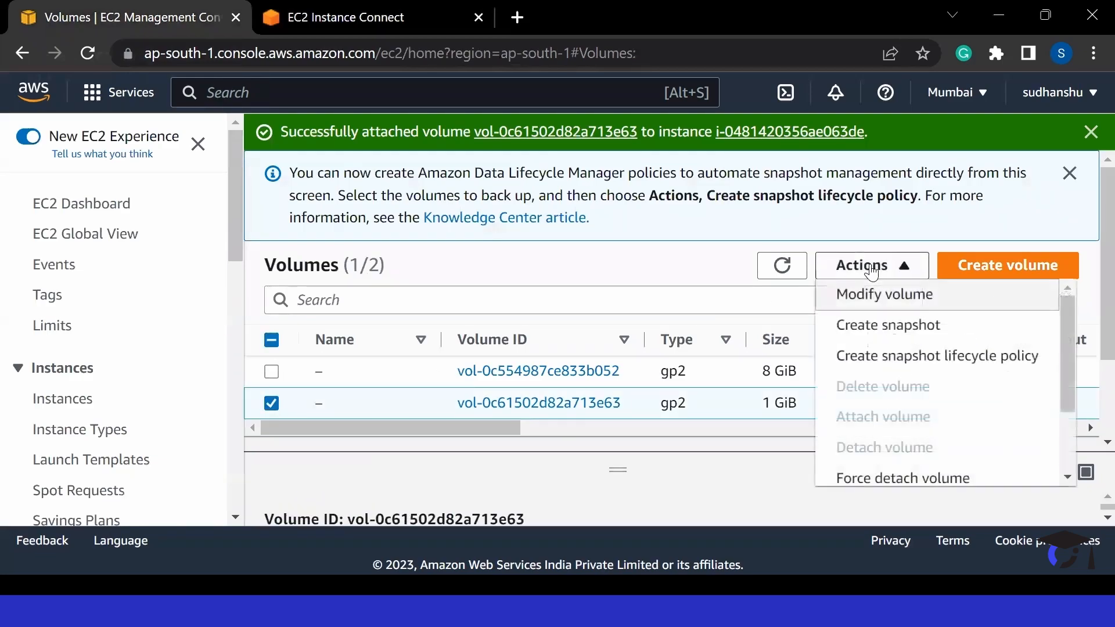
left_click(875, 329)
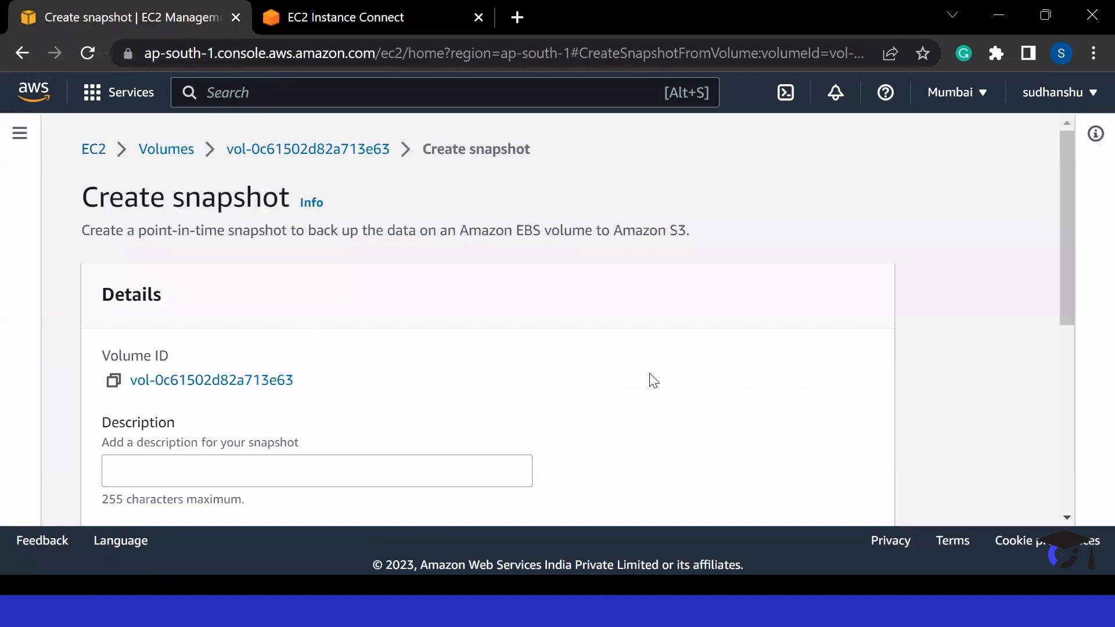
scroll(650, 378, "down", 2)
left_click(442, 344)
type("m")
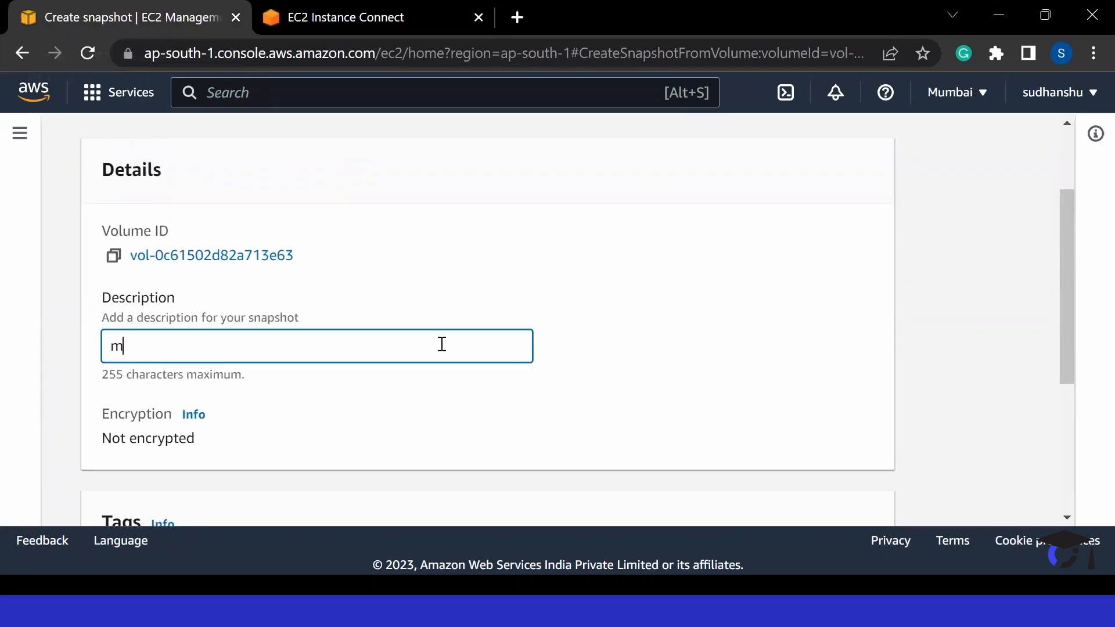
type("y first snapshot")
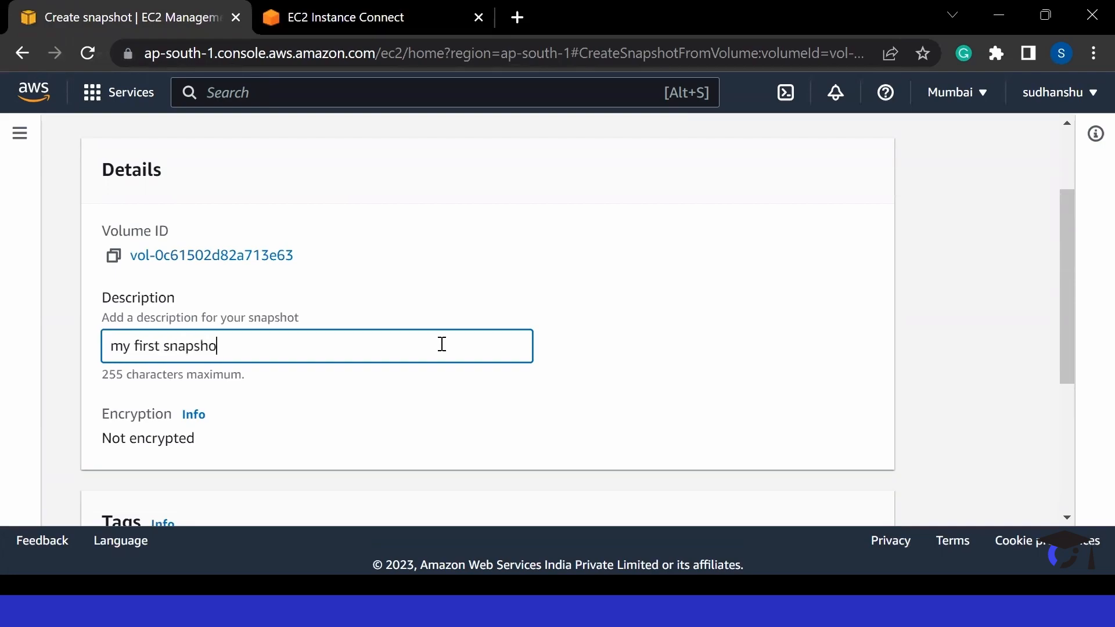
scroll(444, 349, "down", 5)
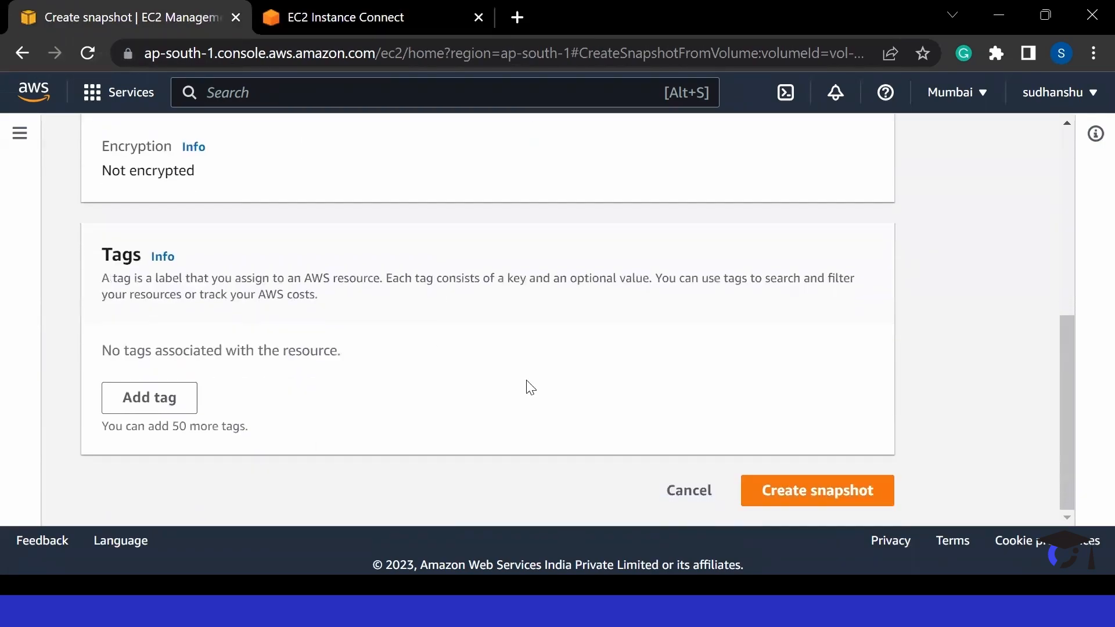
left_click(784, 490)
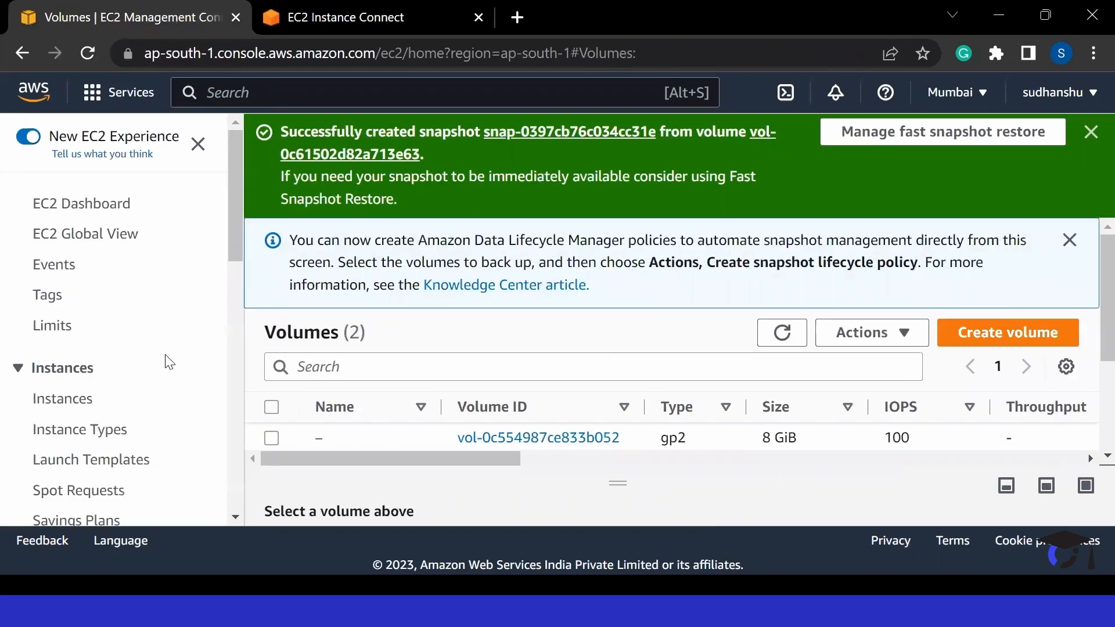
Open the EBS Snapshots list, check the new snapshot's status and refresh the list
scroll(168, 362, "down", 7)
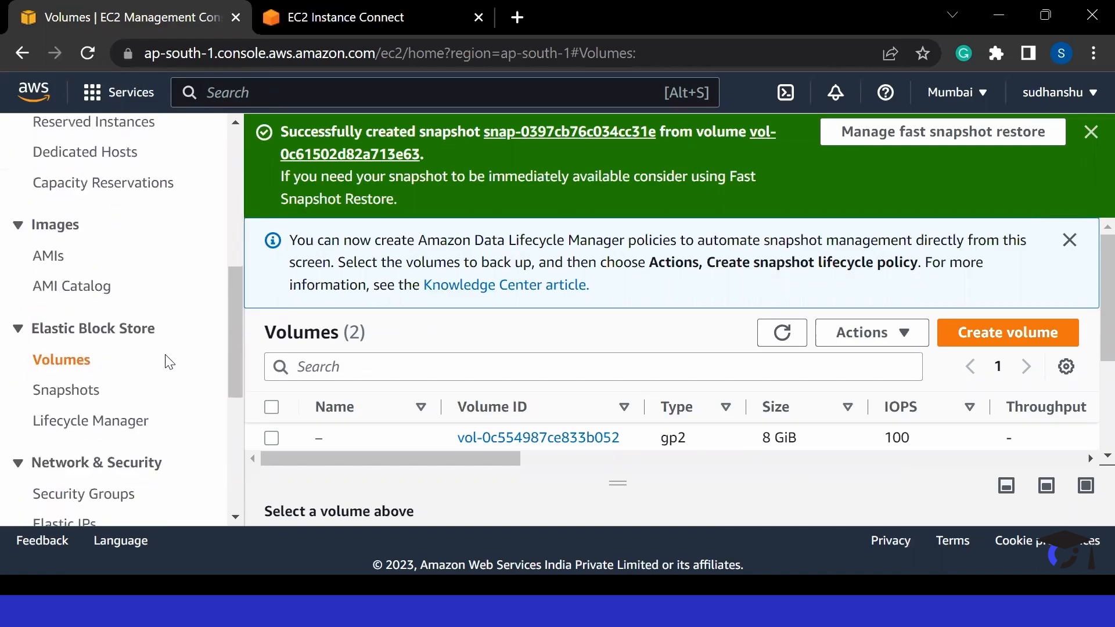
left_click(67, 393)
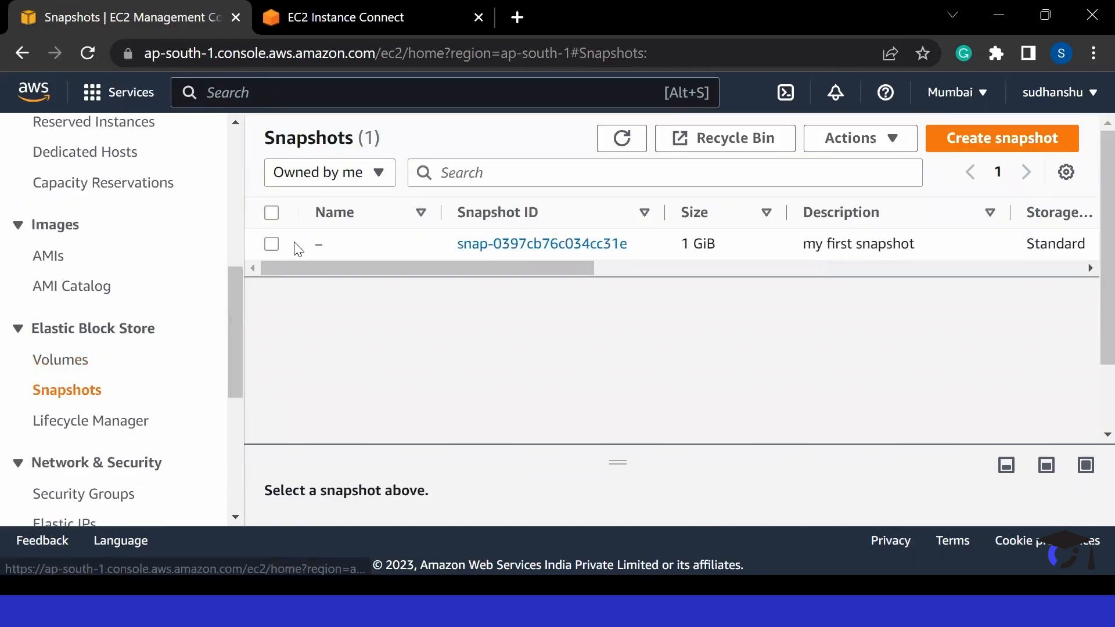
left_click_drag(317, 268, 490, 252)
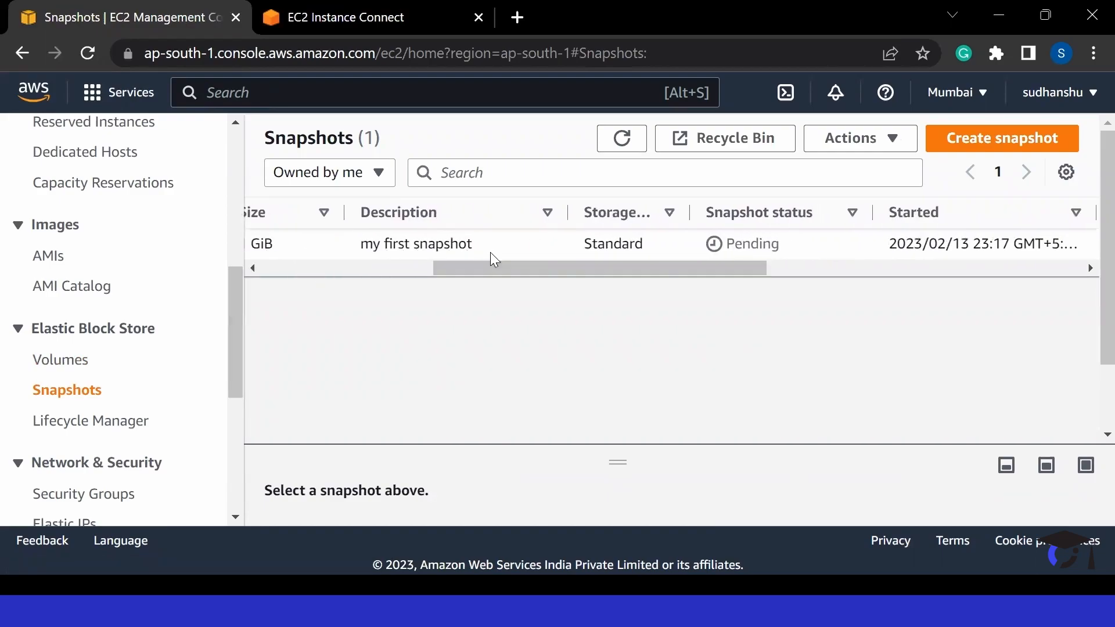
left_click(622, 138)
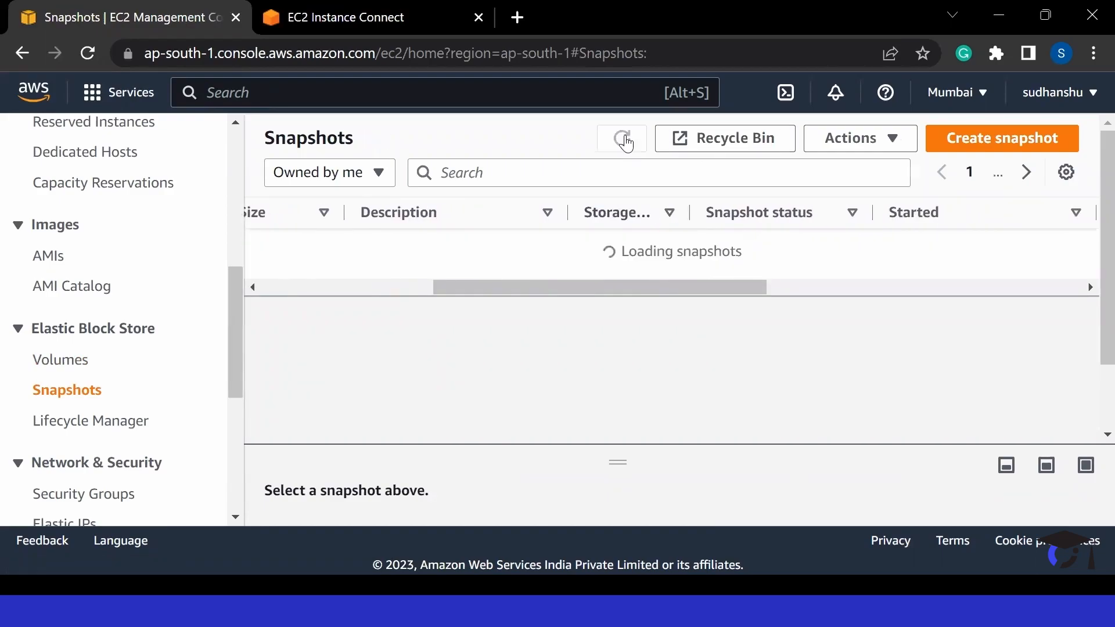
left_click_drag(603, 269, 413, 272)
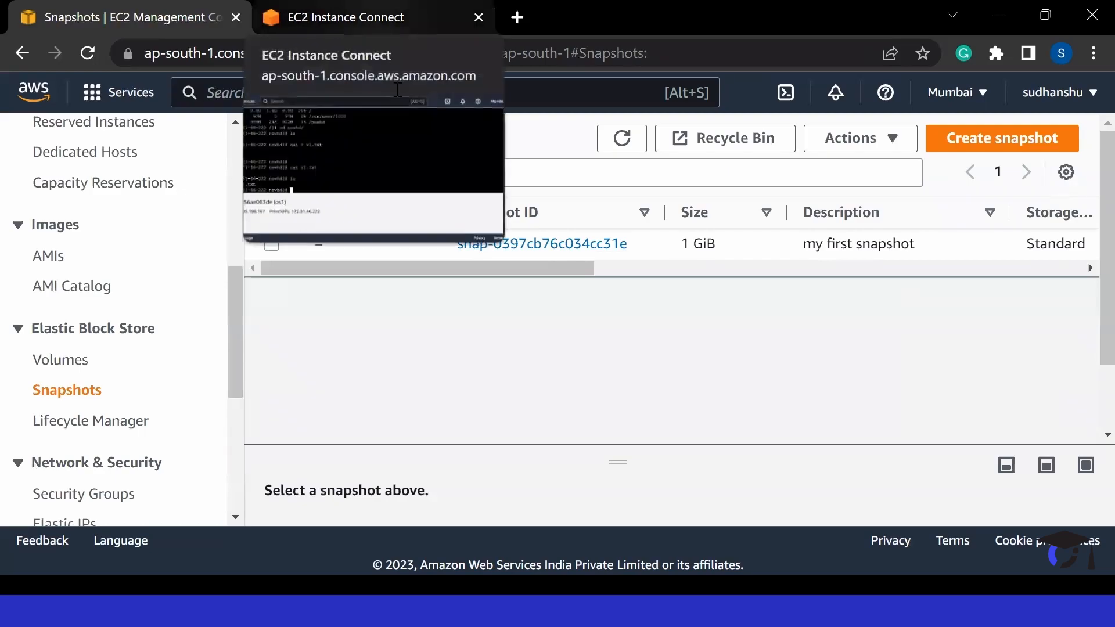
Return to the instance terminal and create v2.txt in newhd using "cat > v2.txt", with the single line "22222"
left_click(348, 17)
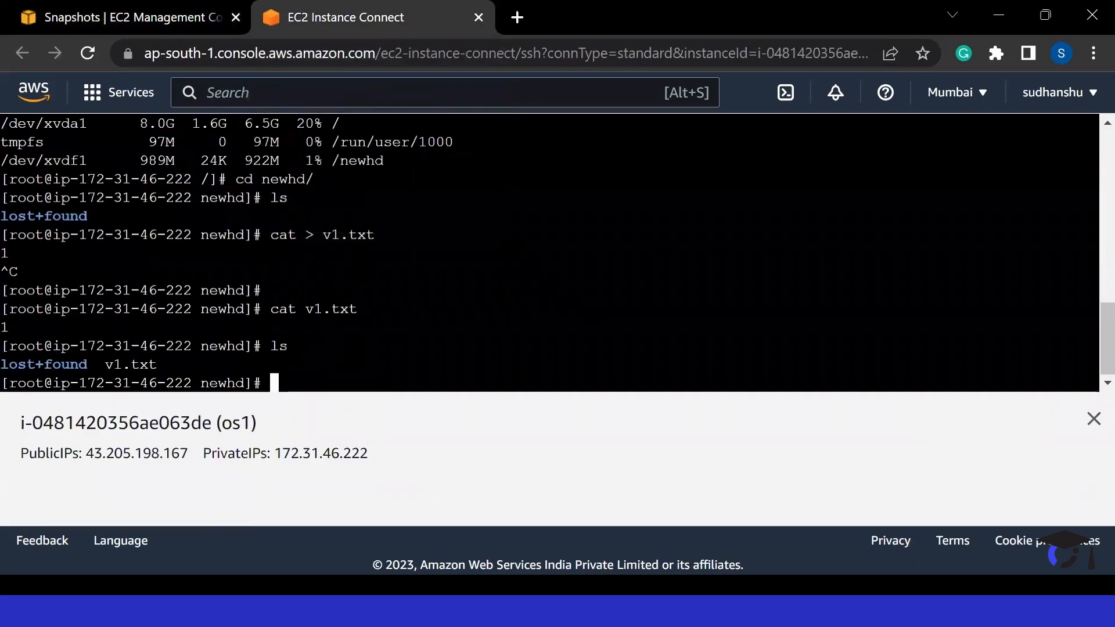
type("cat v2.txt")
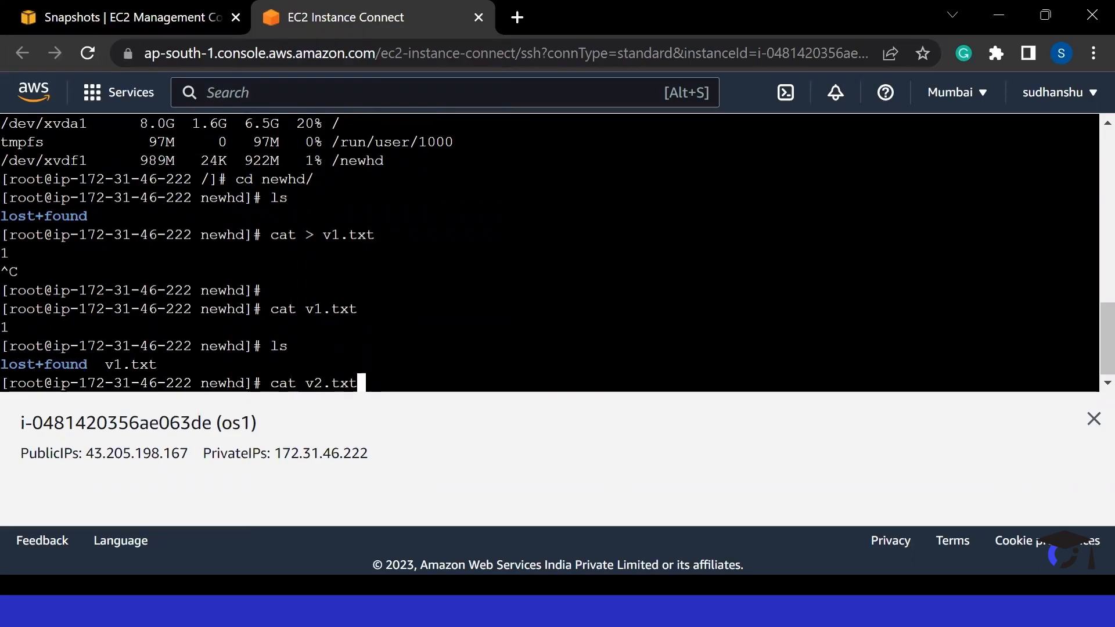
key("Left")
key("Left")
key("Left")
key("Left")
key("Left")
key("Left")
type(">")
key("Return")
type("22222")
key("Return")
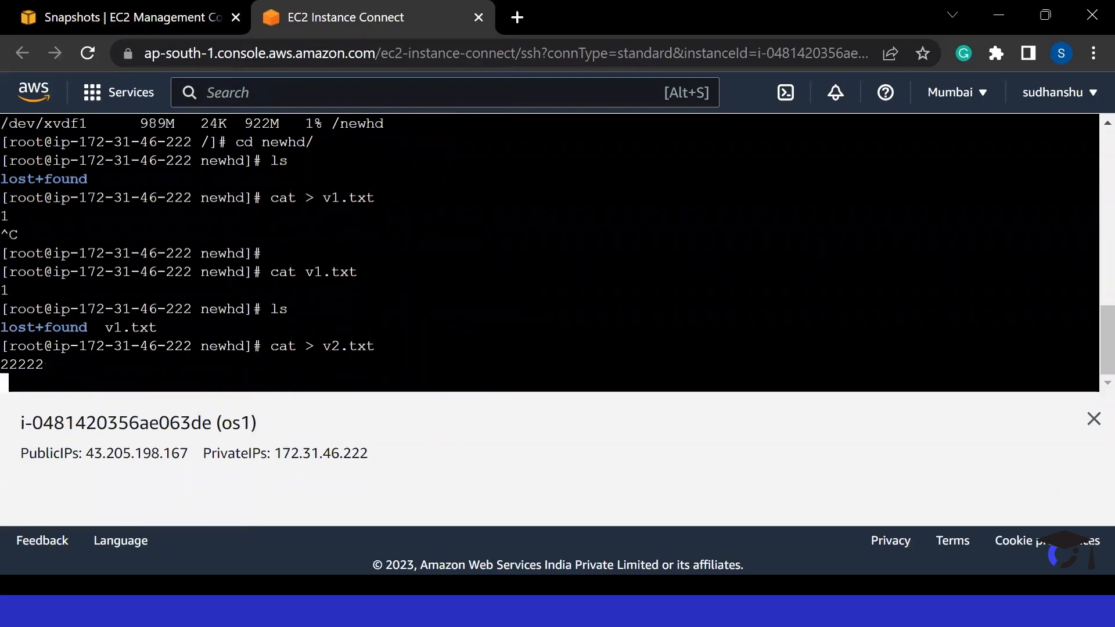
key("ctrl+c")
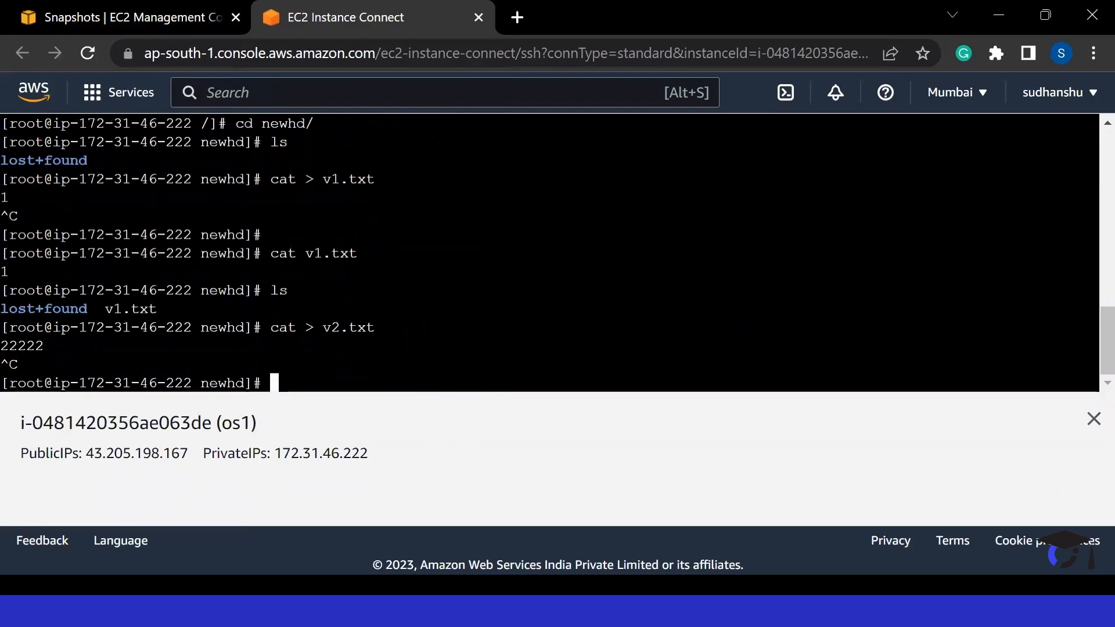
List the files in newhd with "ls" and check the entries for v1.txt and v2.txt
type("ls")
key("Return")
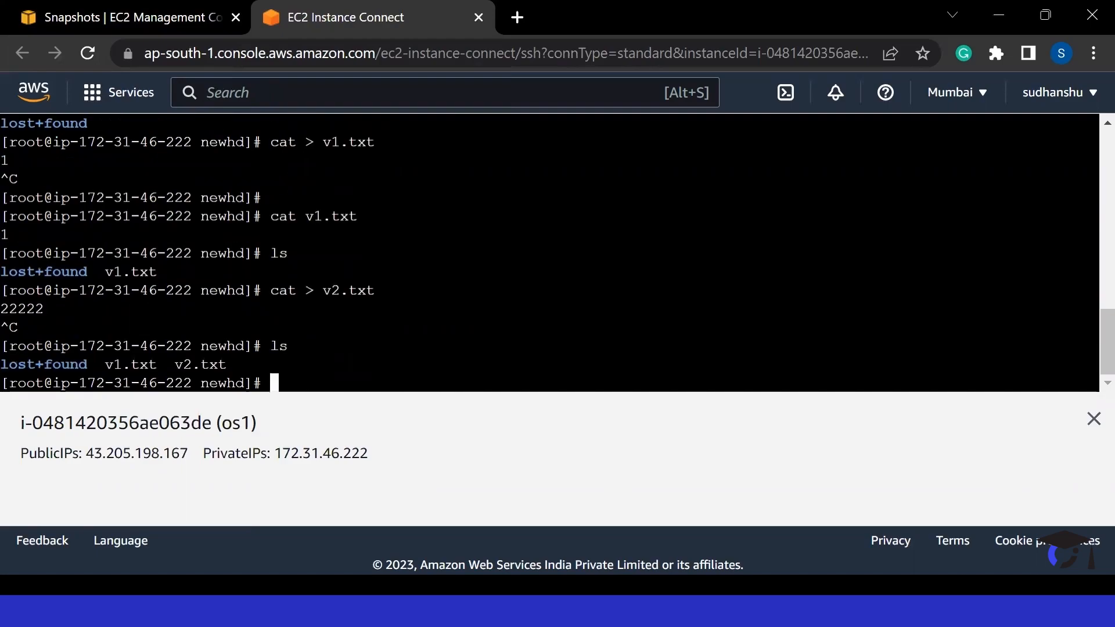
double_click(110, 366)
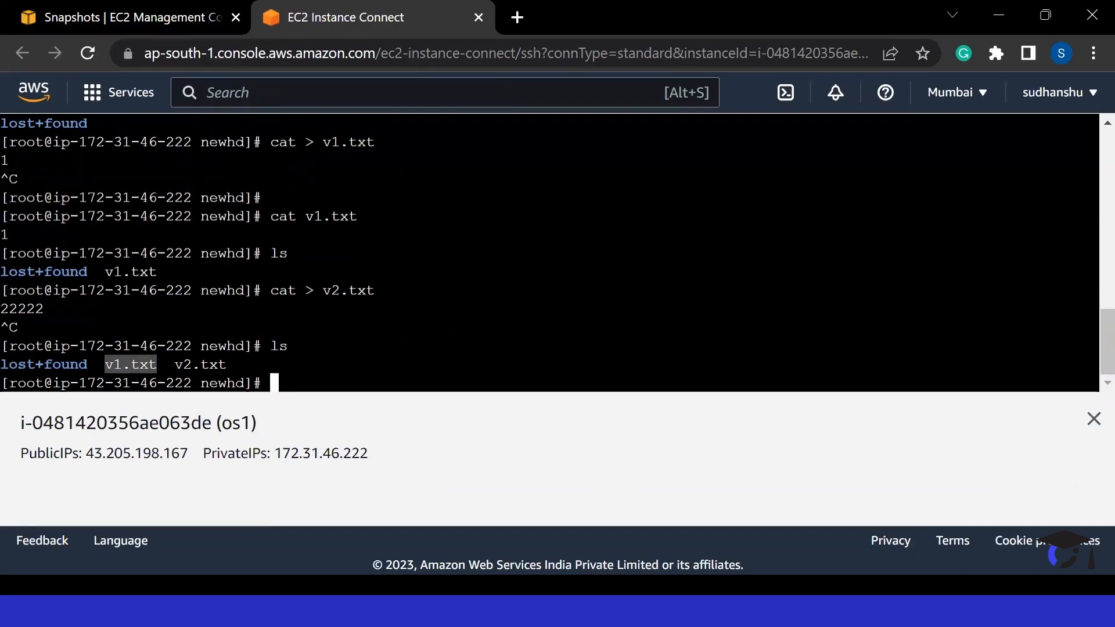
left_click(165, 369)
left_click_drag(175, 366, 227, 365)
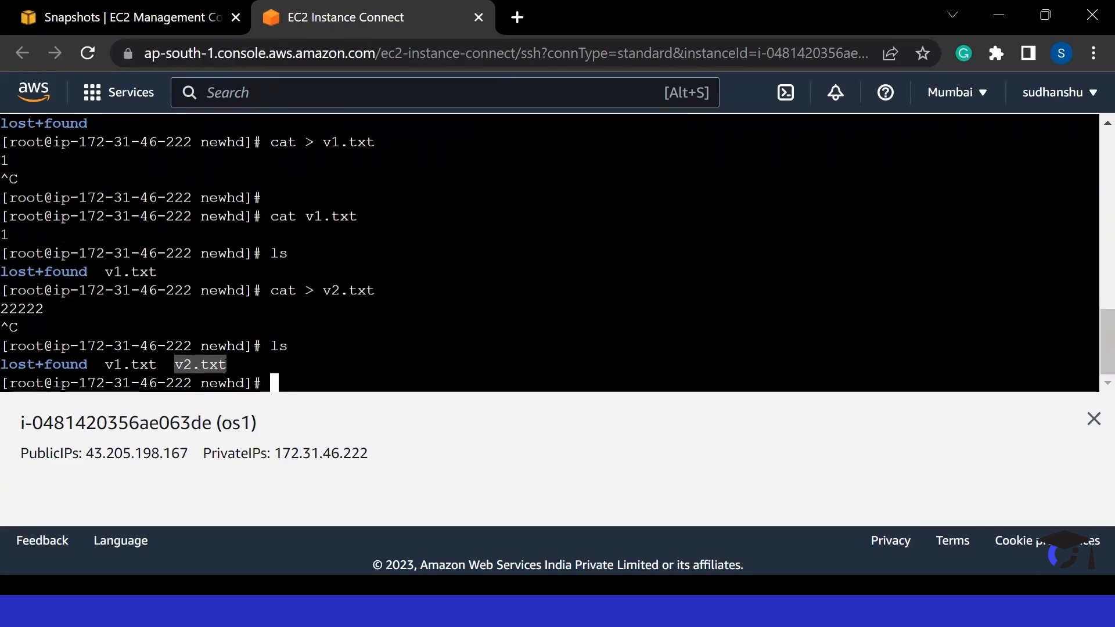
left_click(179, 373)
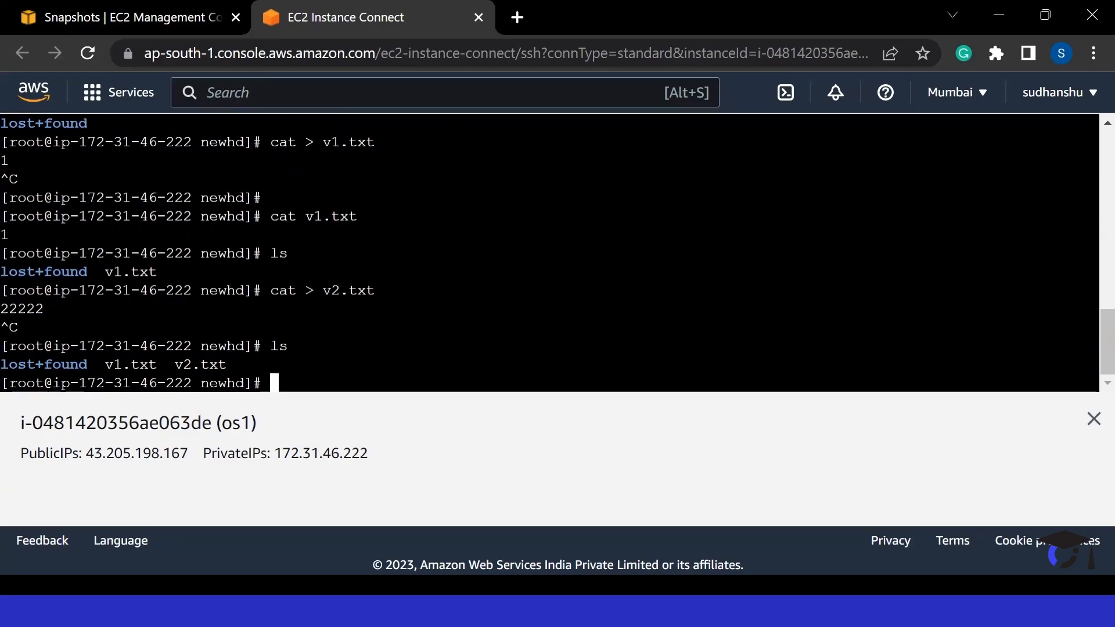
Go back to the EBS Volumes list in the EC2 console and select the 1 GiB volume
left_click(148, 16)
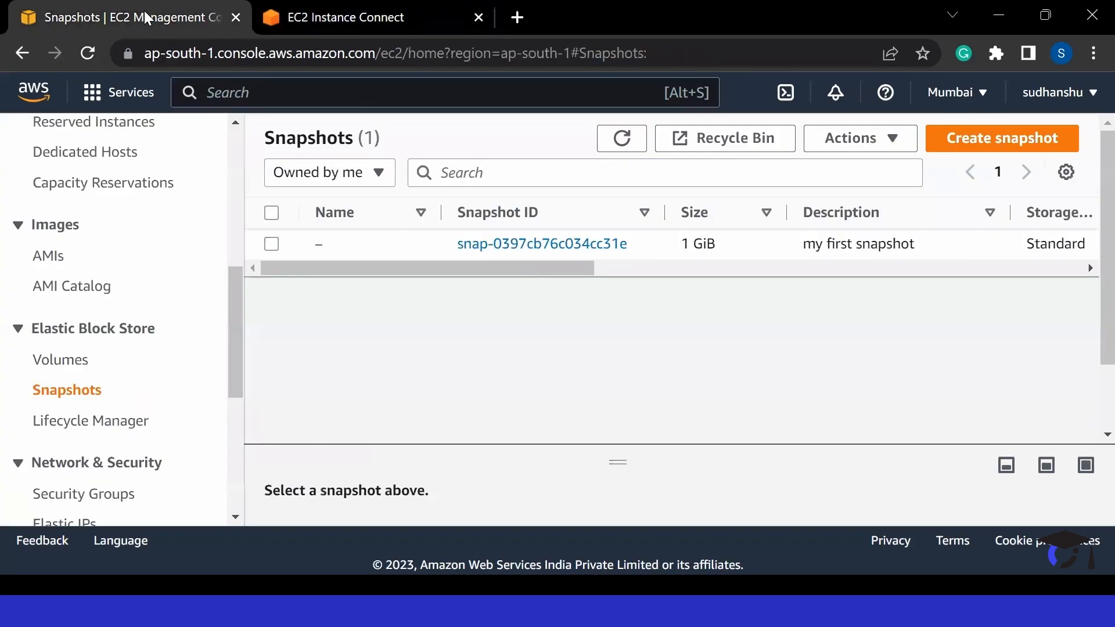
left_click(71, 359)
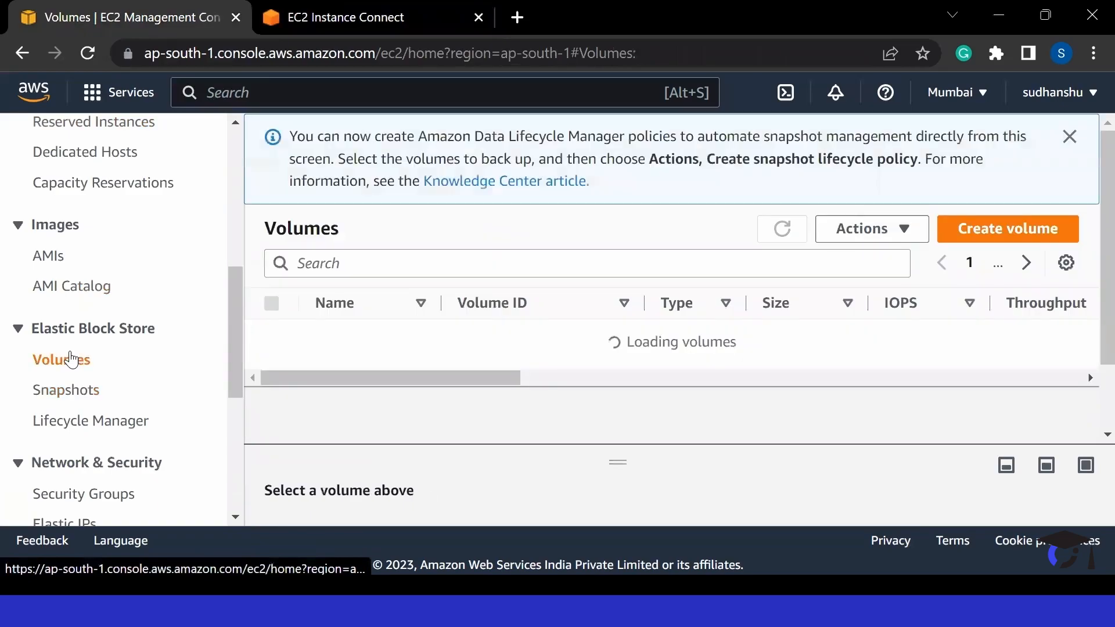
left_click(271, 370)
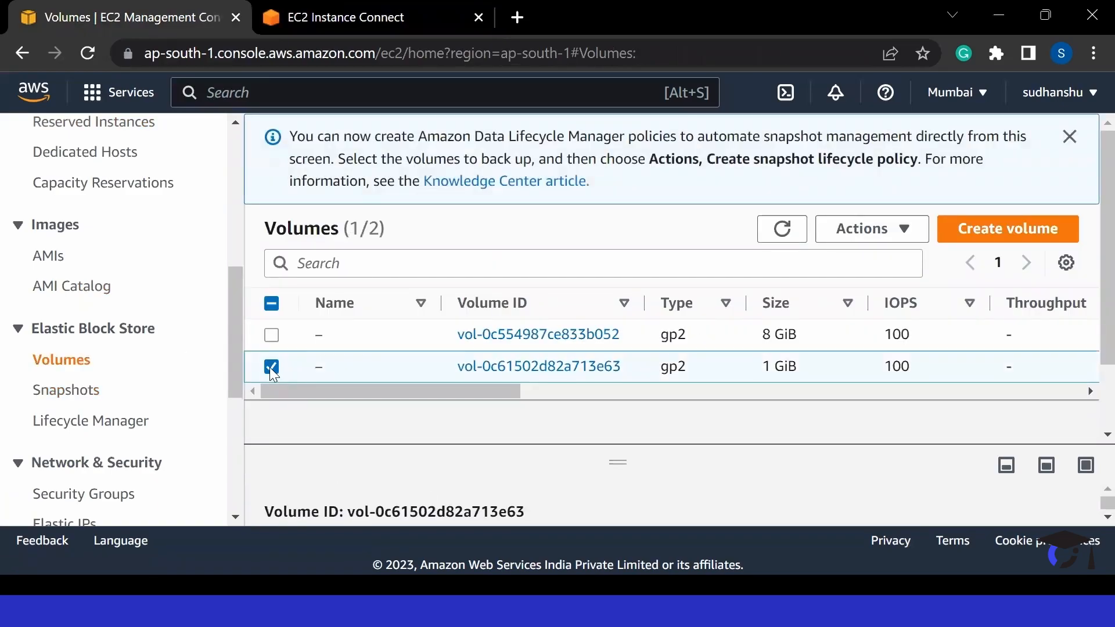
left_click(366, 8)
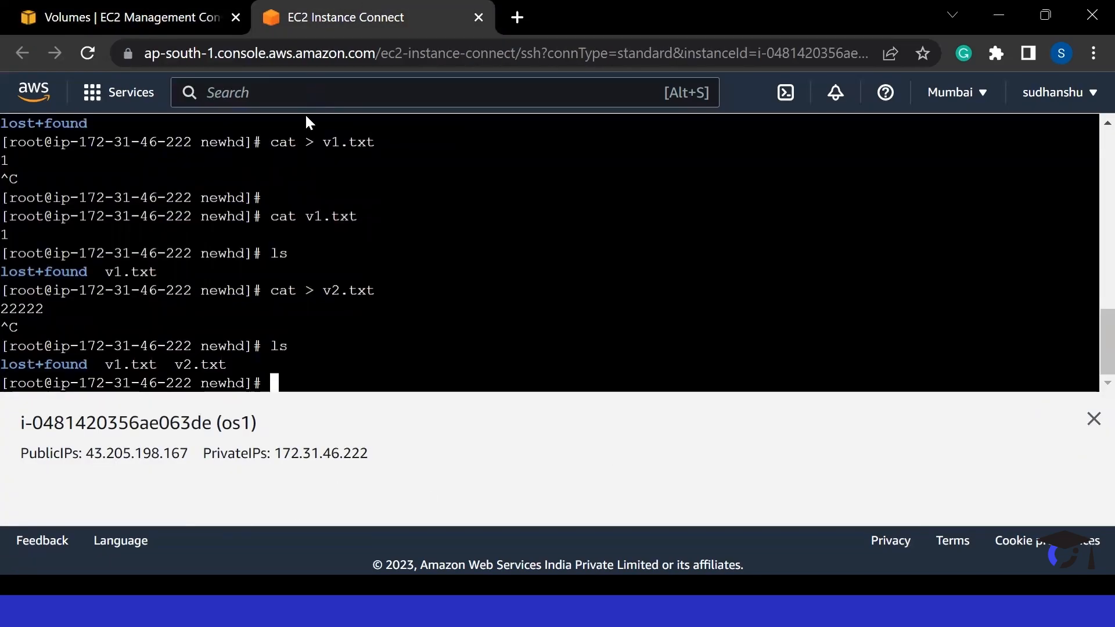
left_click_drag(105, 365, 226, 364)
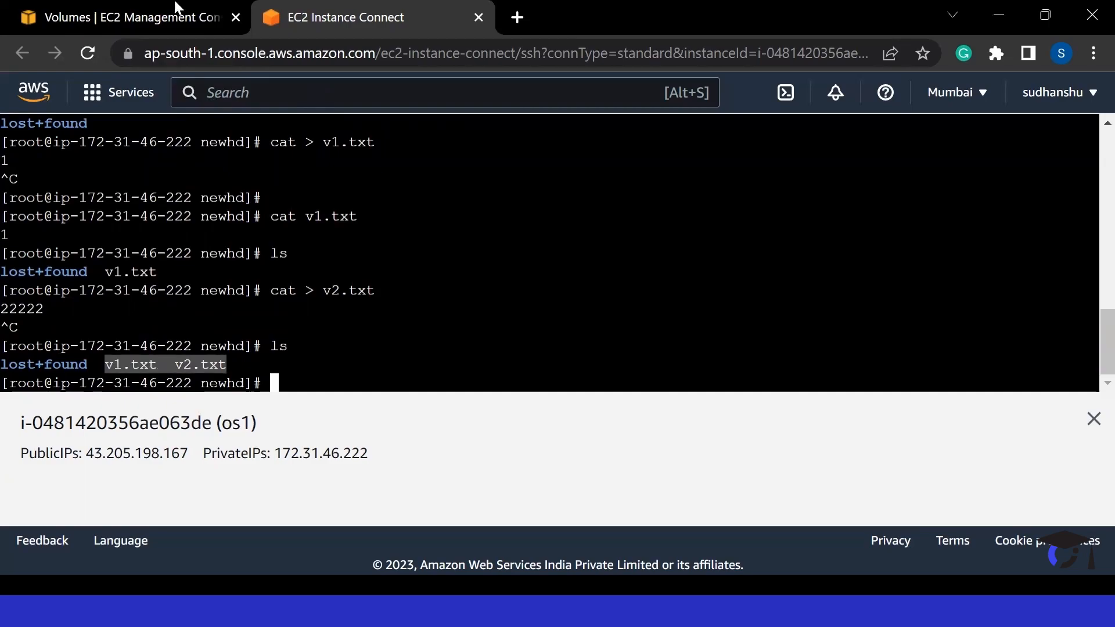
mouse_move(159, 7)
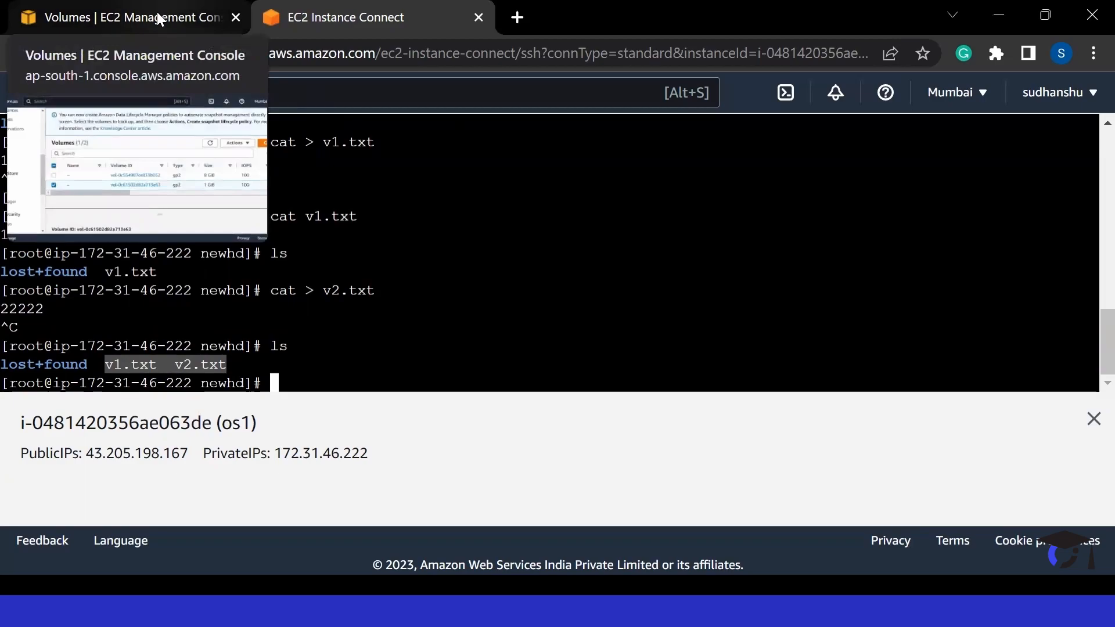
left_click(123, 366)
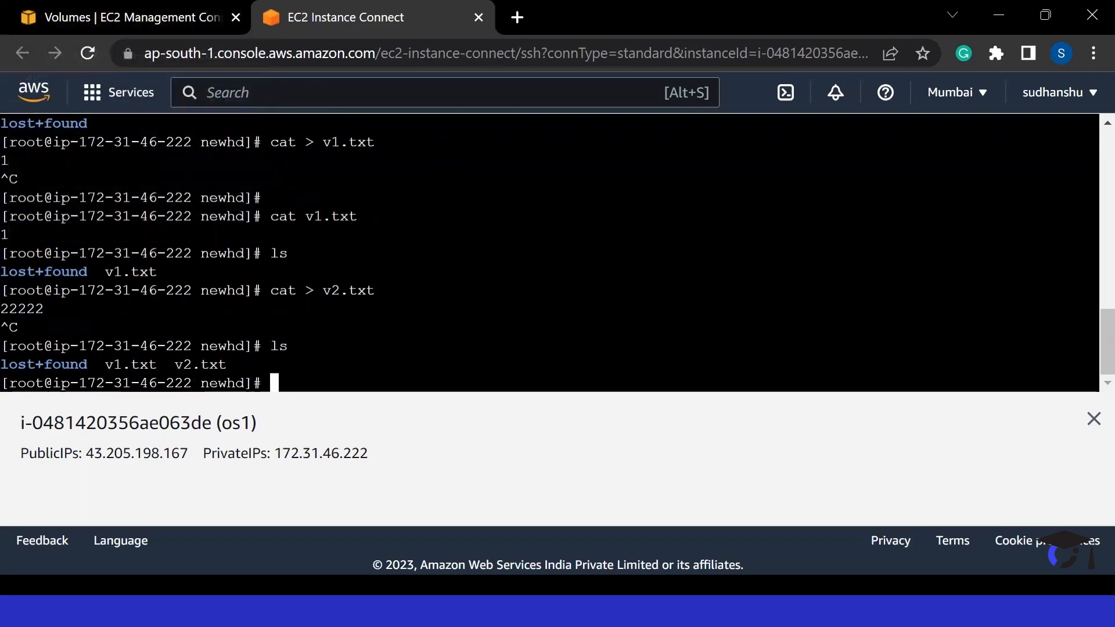
left_click_drag(157, 364, 105, 364)
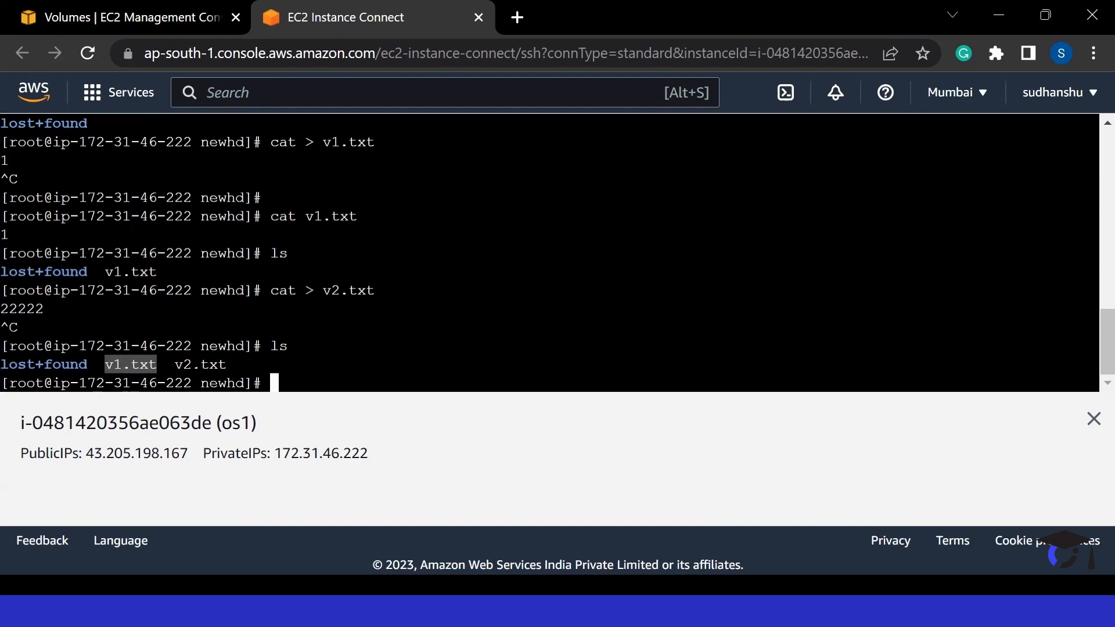
Create another snapshot of the selected 1 GiB volume in the EC2 console with the description "my second snapshot"
left_click(109, 13)
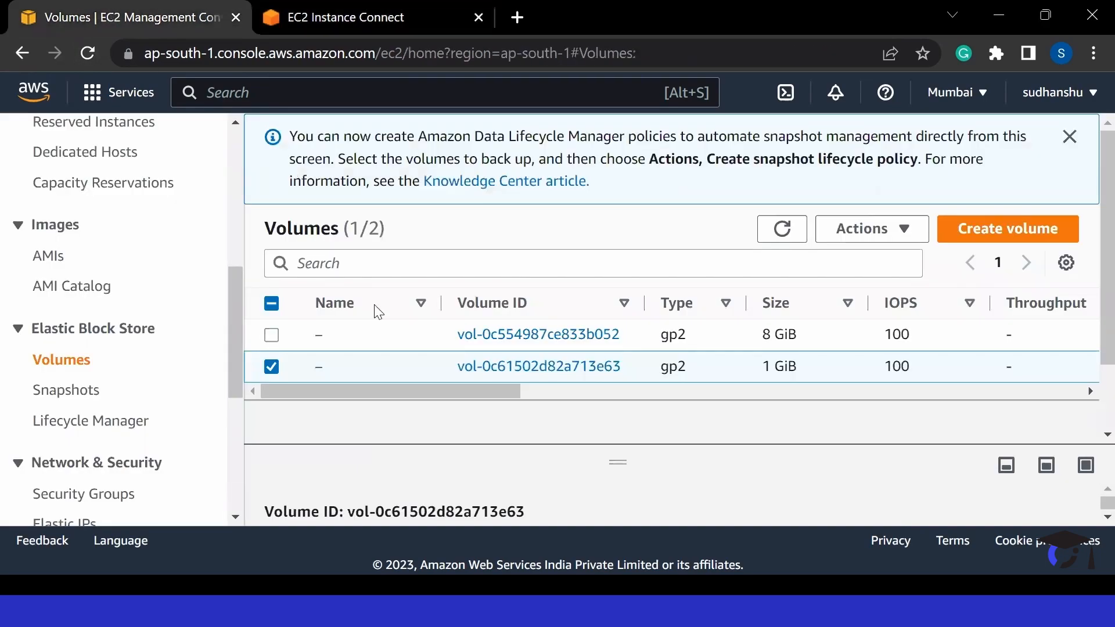
left_click(870, 227)
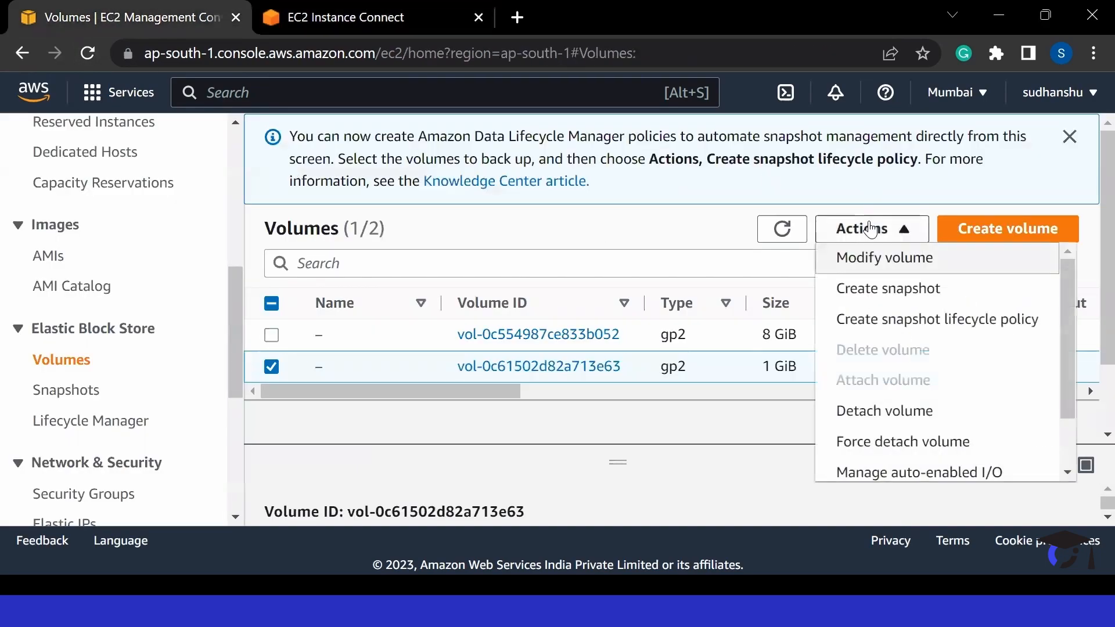
left_click(878, 290)
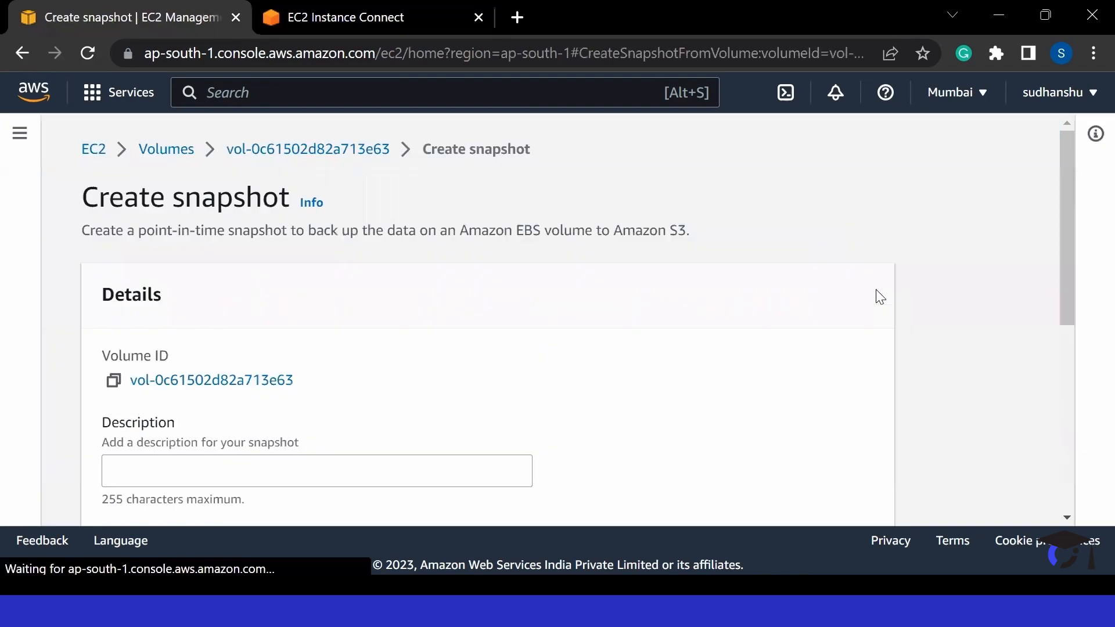
scroll(407, 386, "down", 1)
left_click(373, 381)
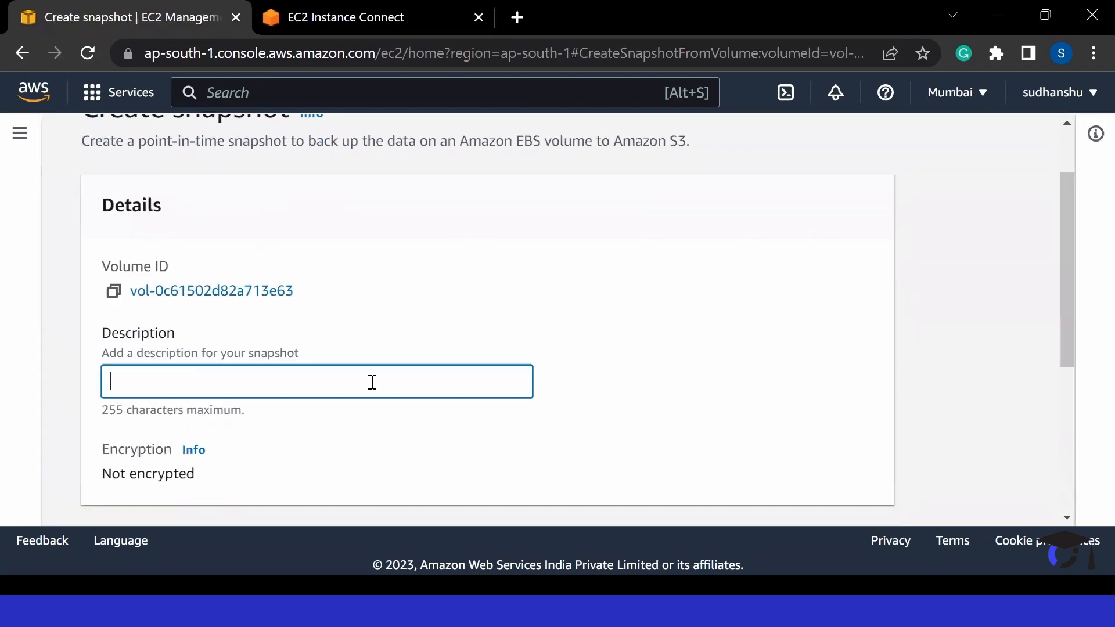
type("my second snapshot")
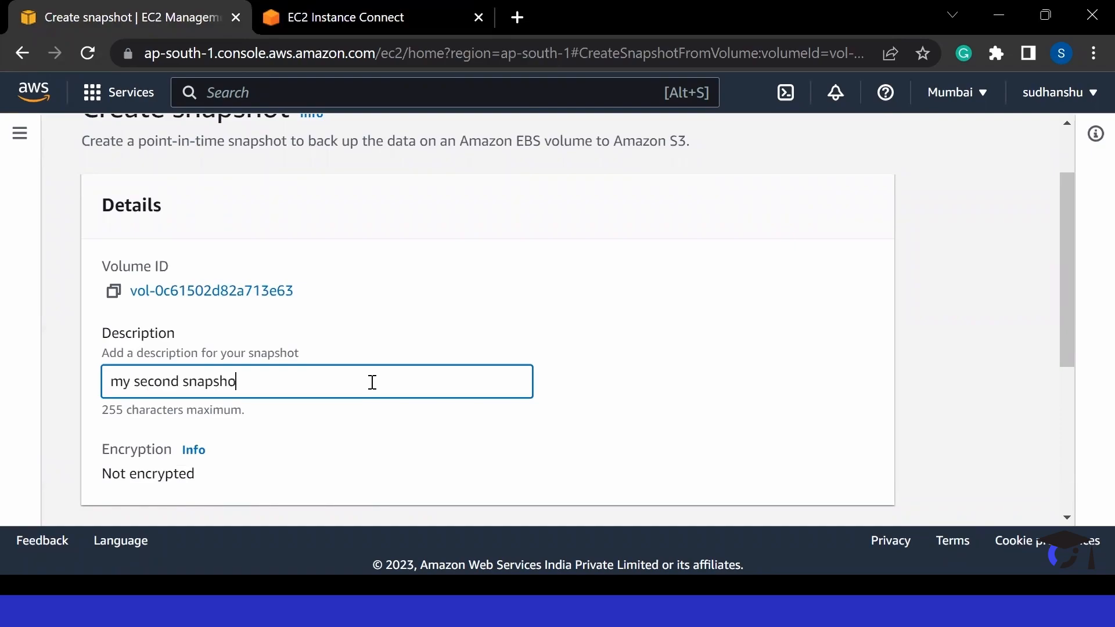
scroll(372, 383, "down", 5)
left_click(788, 493)
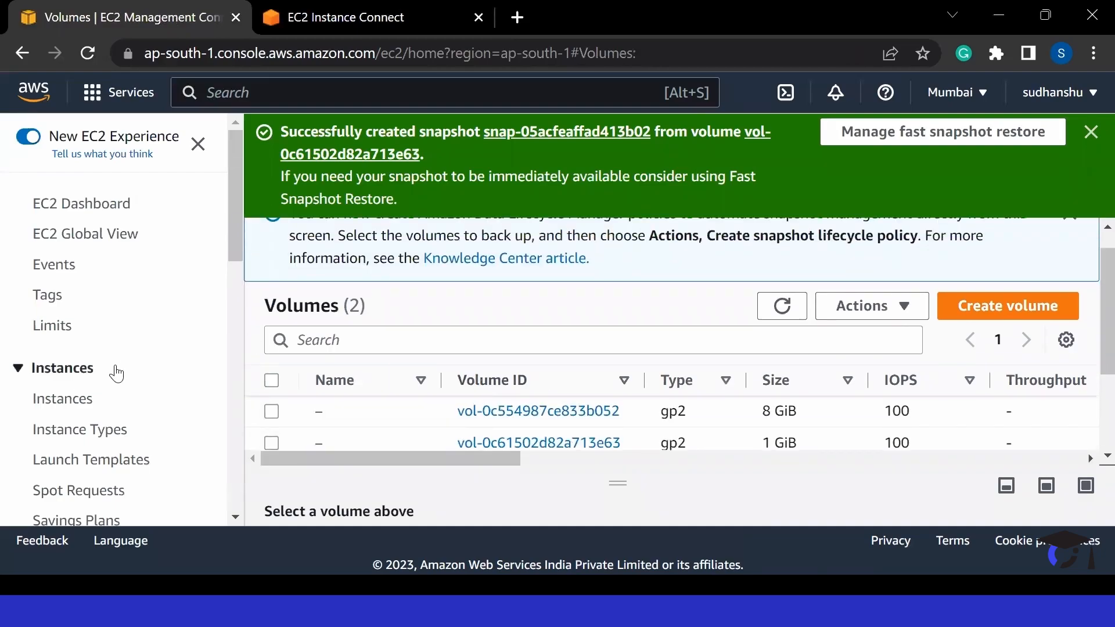
Open the EBS Snapshots list and check the status of both snapshots
scroll(116, 373, "down", 7)
left_click(67, 415)
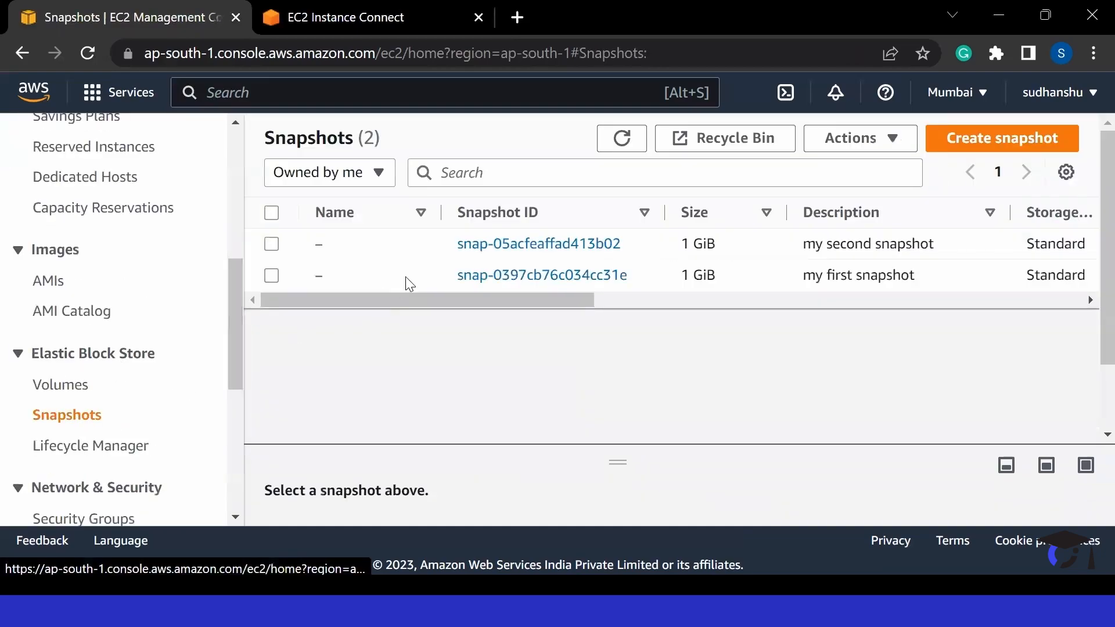
left_click_drag(431, 298, 538, 301)
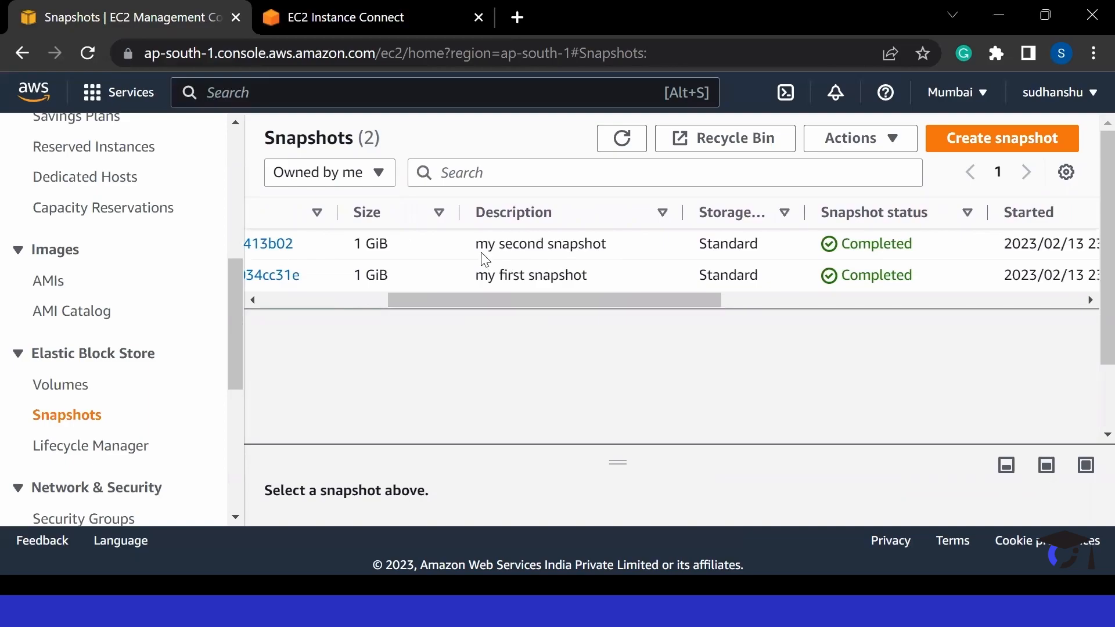
Switch back to the EC2 Instance Connect terminal of os1
left_click(383, 7)
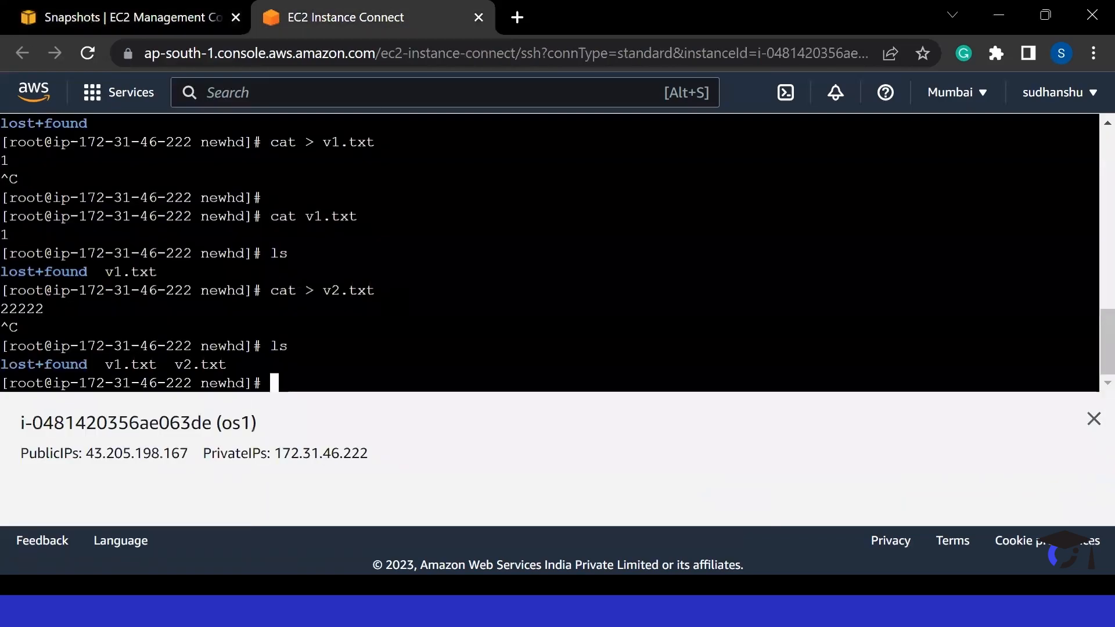